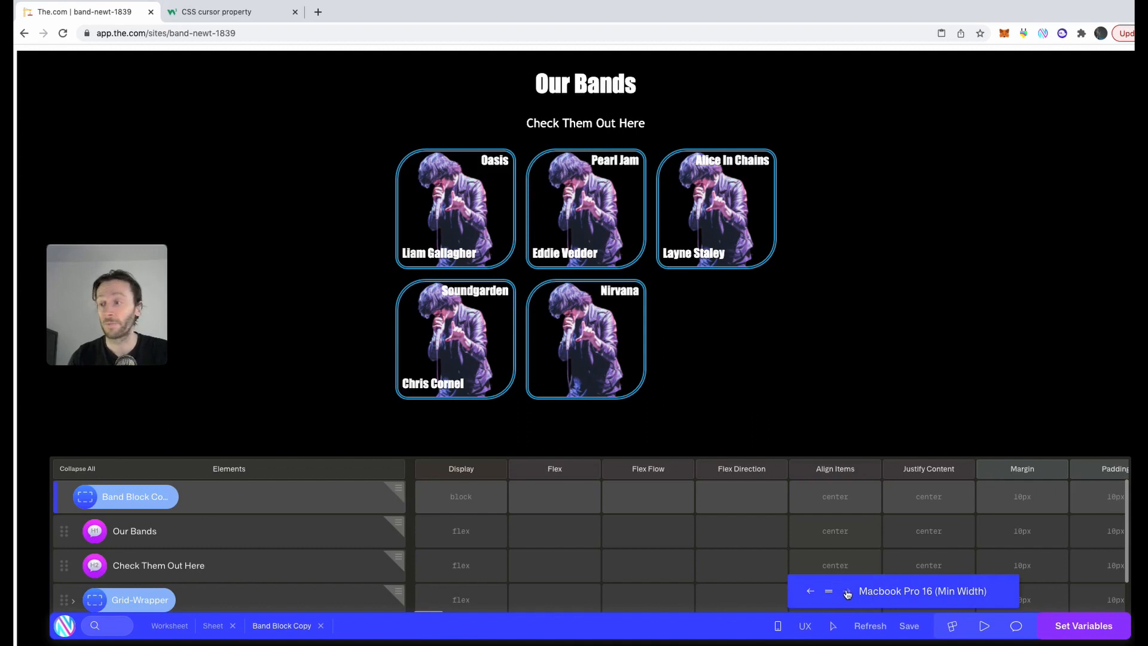
# Preview the Band Block Copy layout at the Big TV Screen, Ipad L, iPhone 13 Max and Macbook Pro 16 sizes
pyautogui.click(847, 592)
pyautogui.click(847, 592)
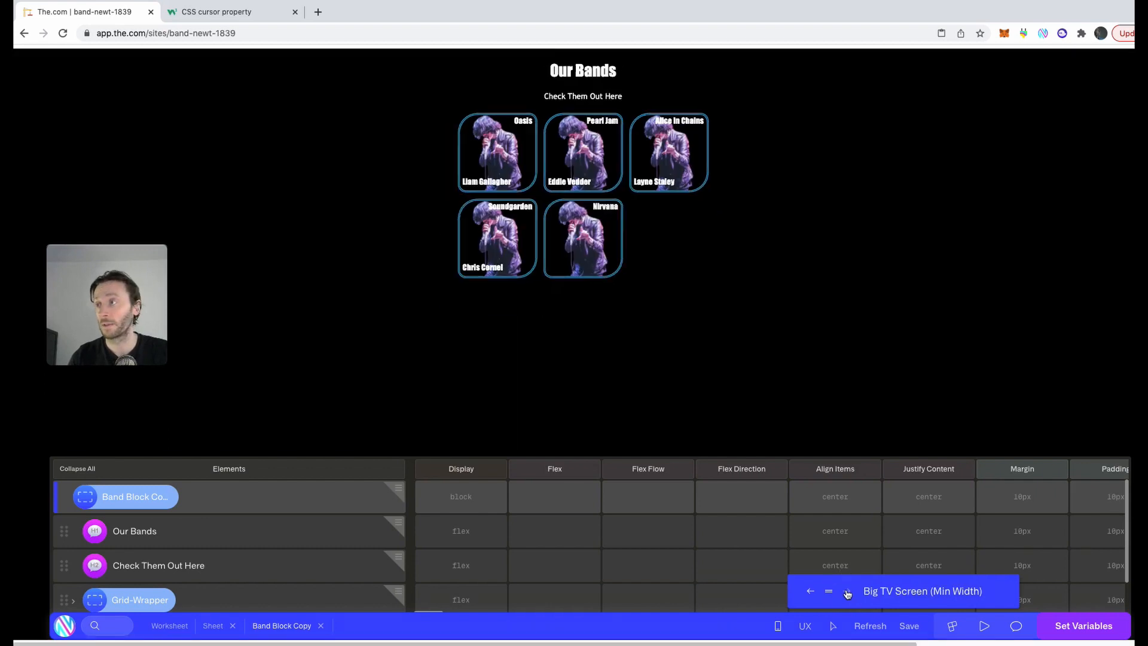
pyautogui.click(811, 592)
pyautogui.click(811, 592)
pyautogui.click(811, 592)
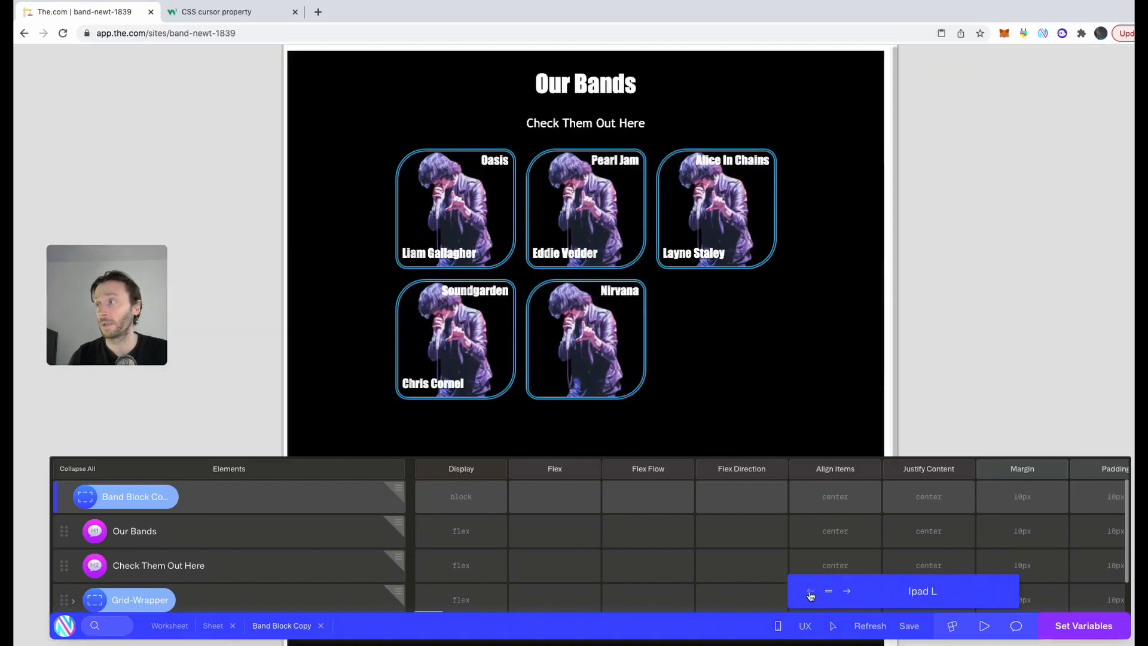
pyautogui.click(811, 592)
pyautogui.click(811, 592)
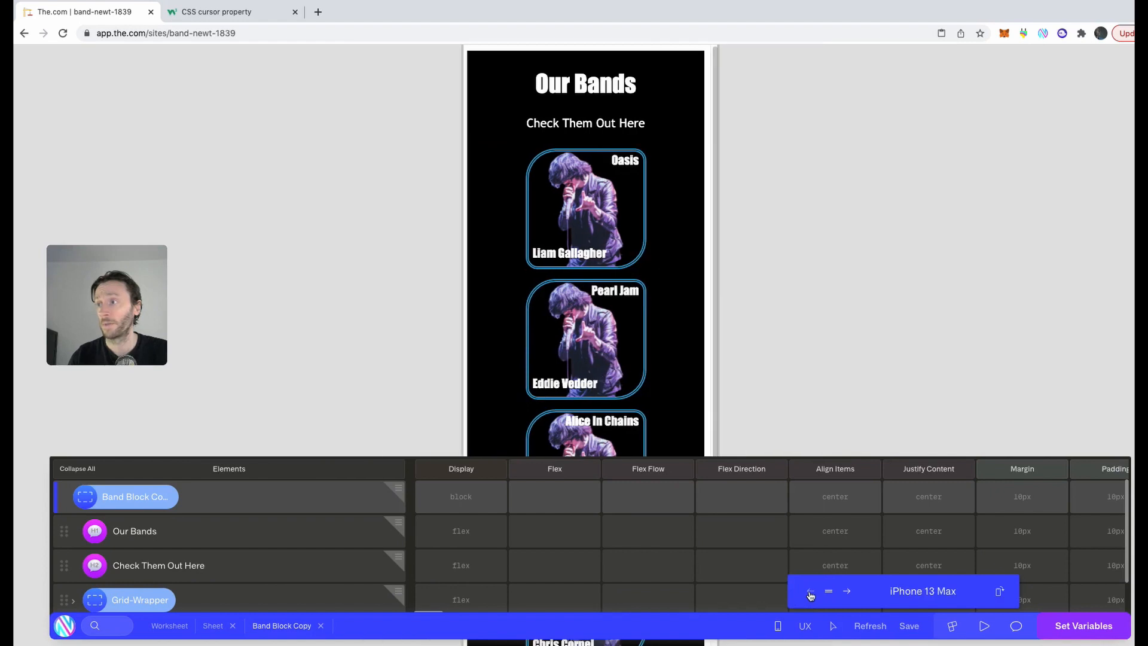
pyautogui.click(848, 592)
pyautogui.click(848, 592)
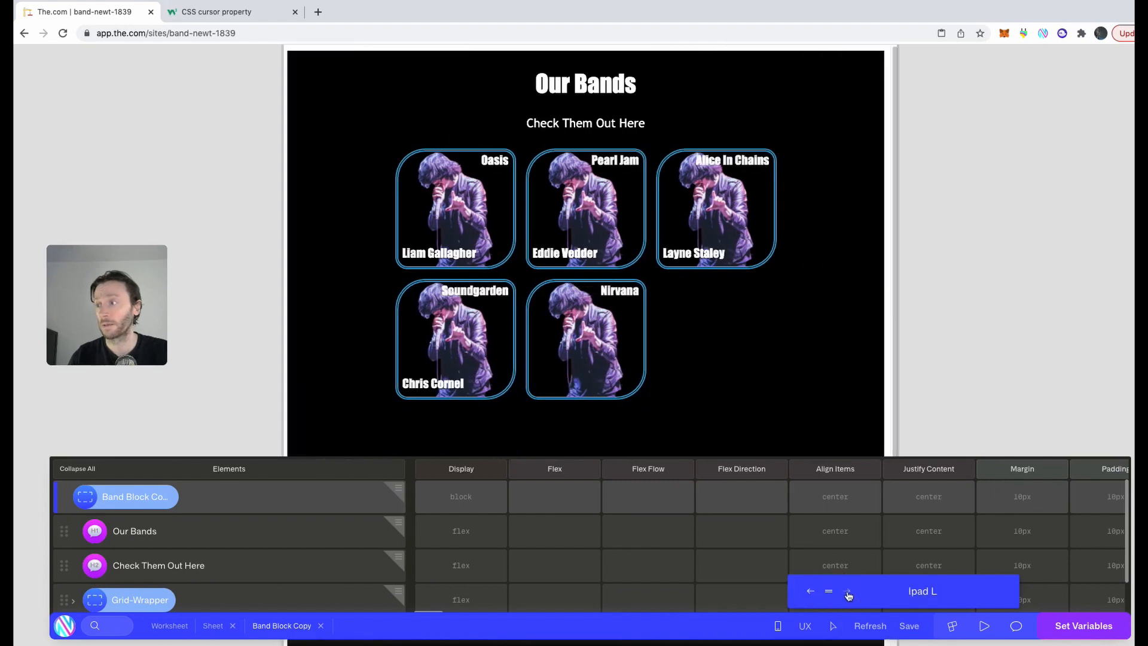
pyautogui.click(848, 592)
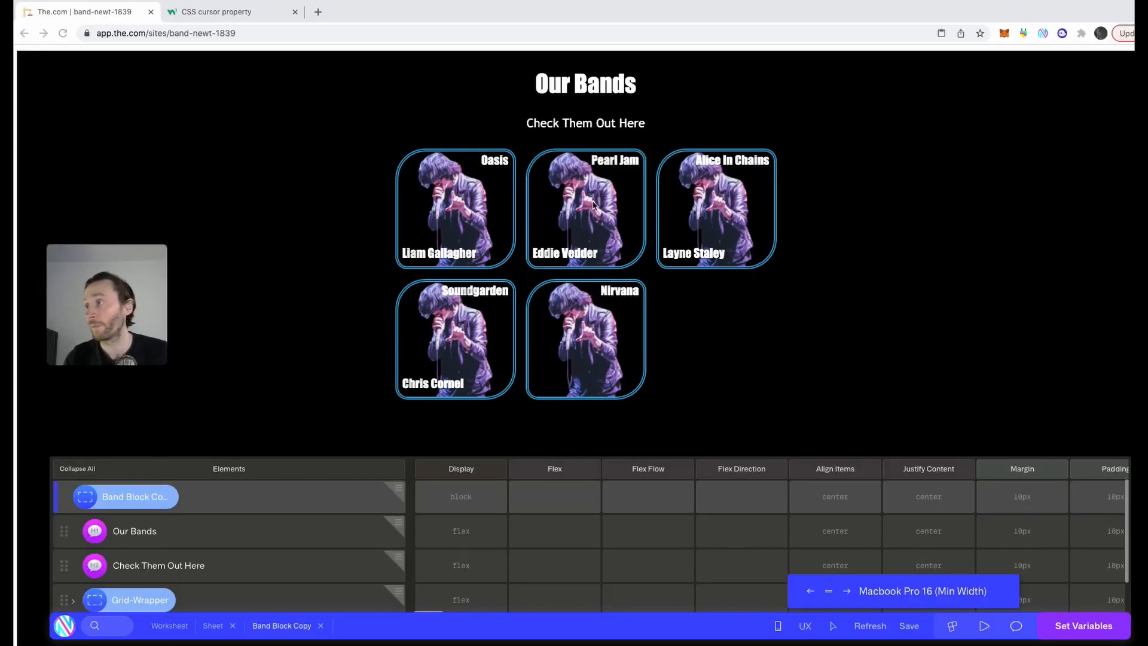
# Return to the worksheet and open the original Band Block for editing
pyautogui.press('super+l')
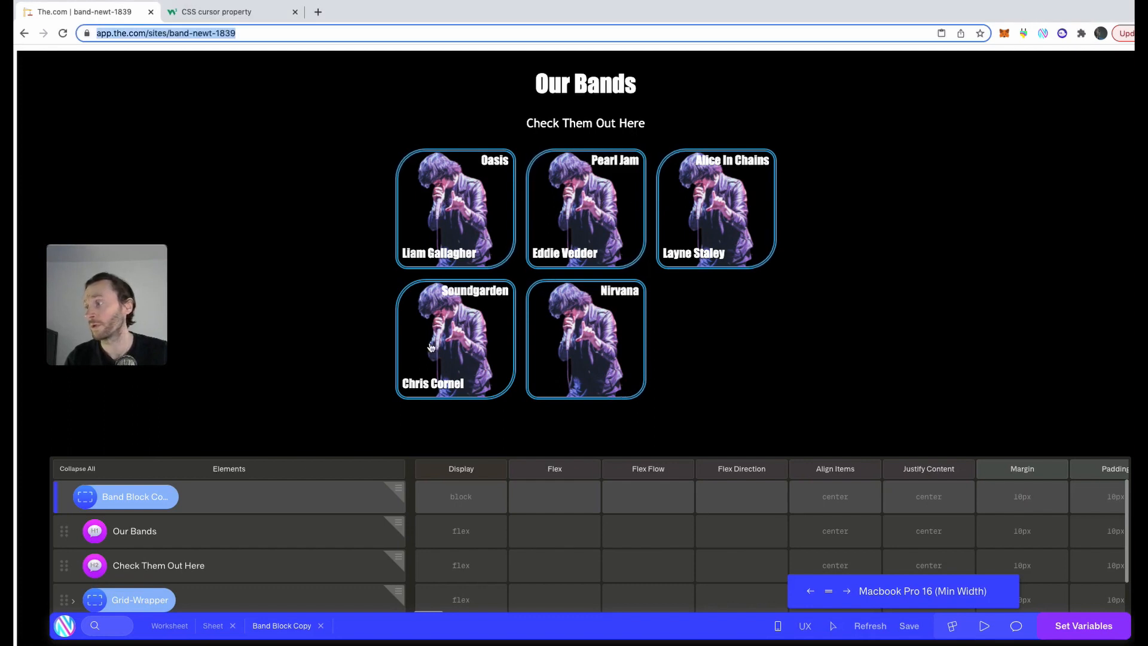
pyautogui.click(170, 626)
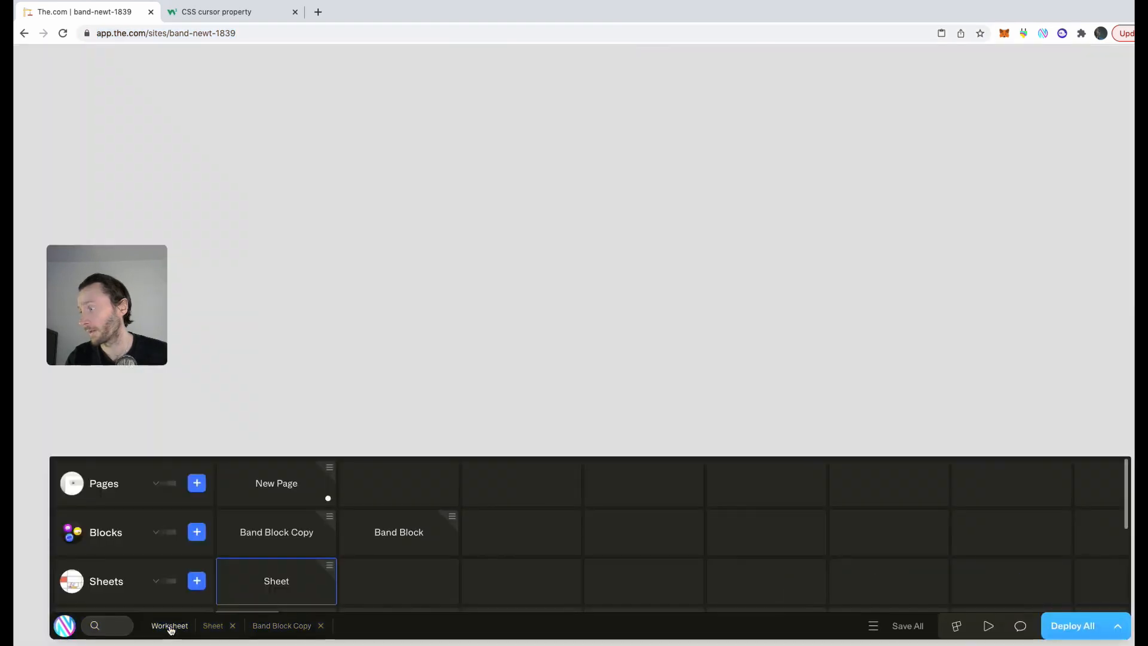
pyautogui.click(418, 539)
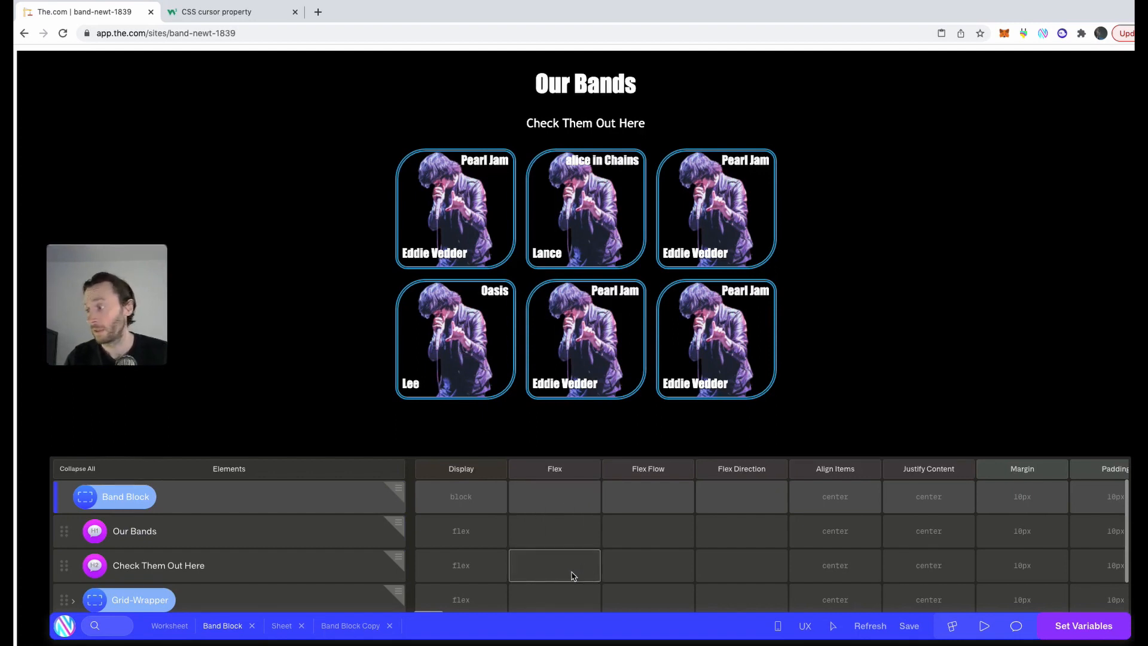
# Show the media query device switcher and set the Band Block preview to iPhone 13 Max
pyautogui.click(778, 627)
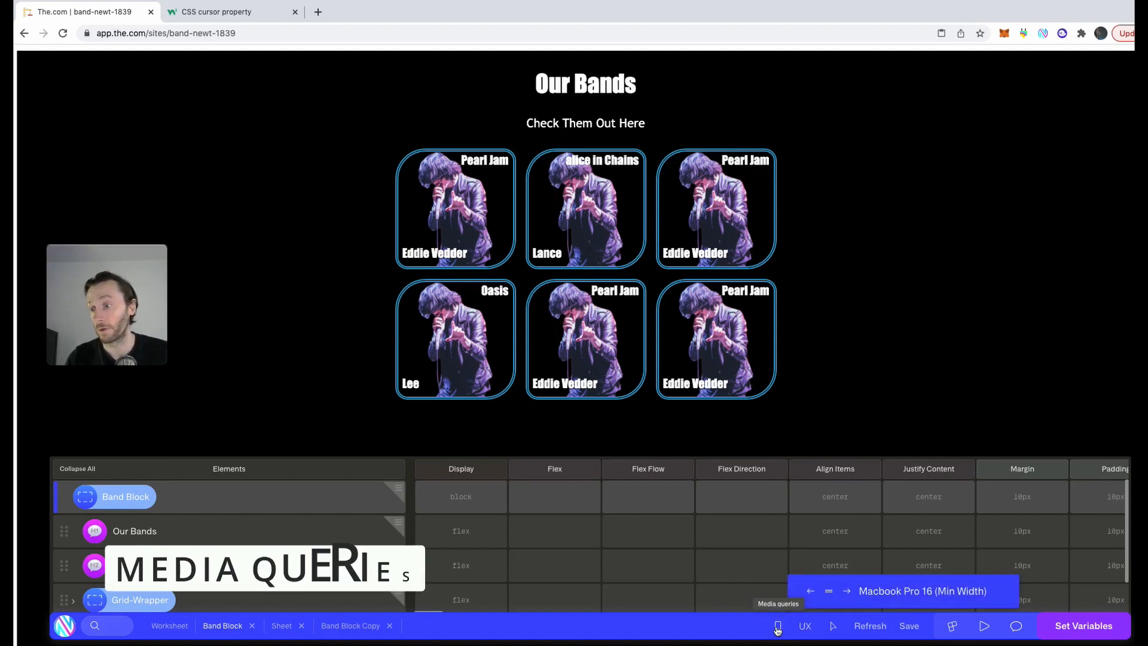
pyautogui.click(810, 592)
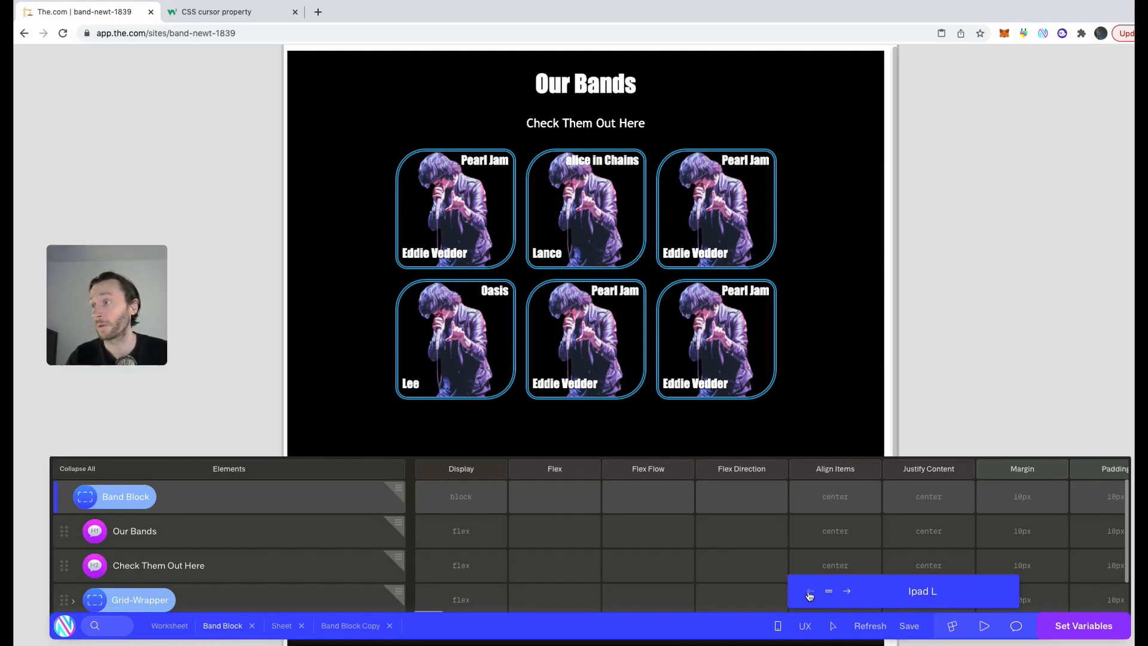
pyautogui.click(810, 592)
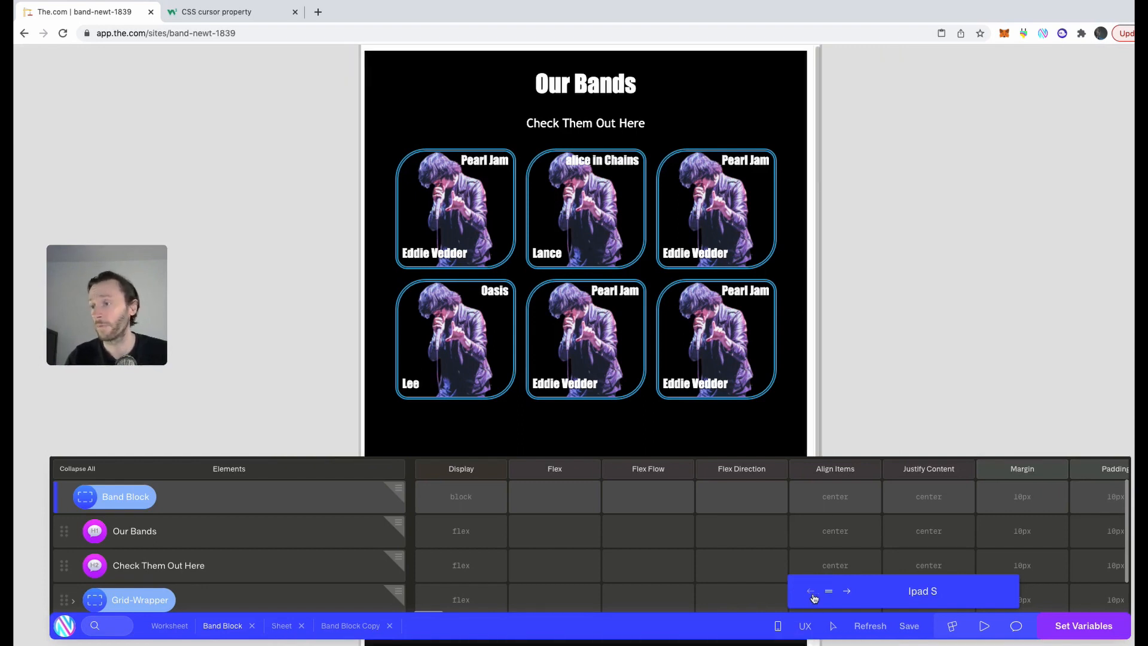
pyautogui.click(812, 593)
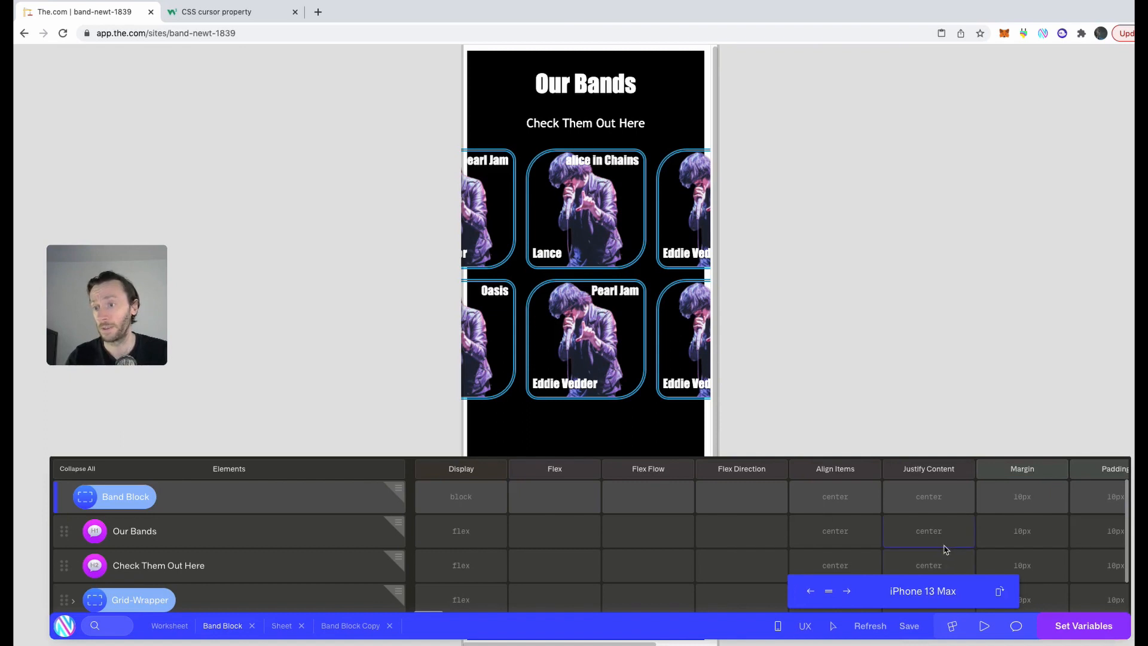
# Expand Grid-Wrapper, select the Grid element inside it and jump to its Grid style property
pyautogui.scroll(-1, 940, 540)
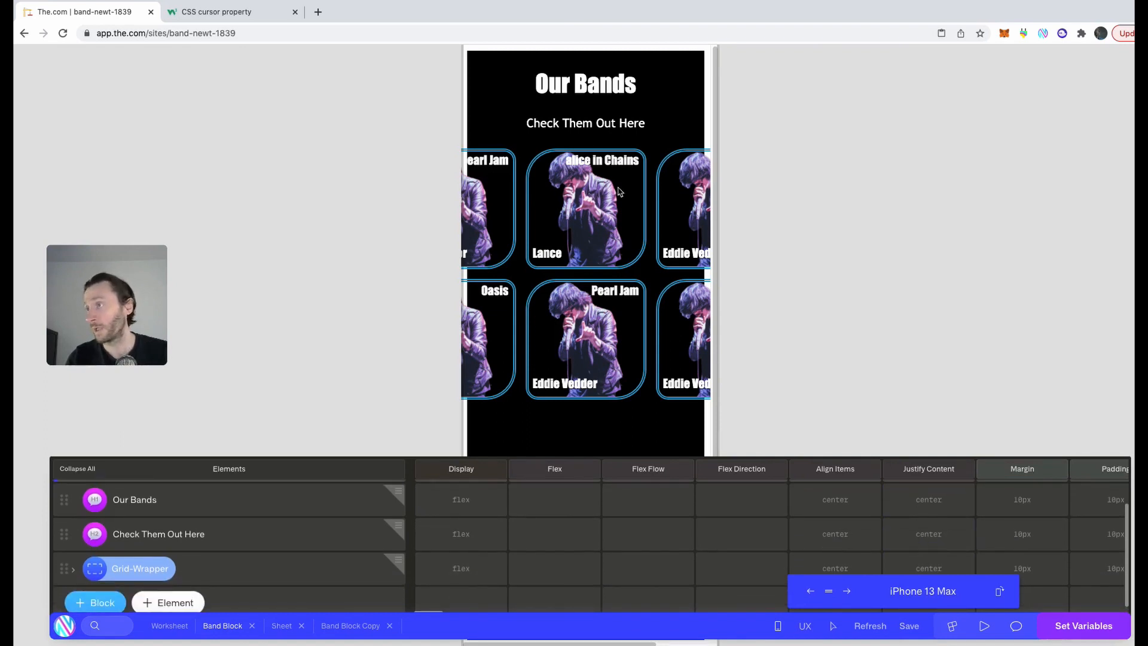
pyautogui.click(73, 555)
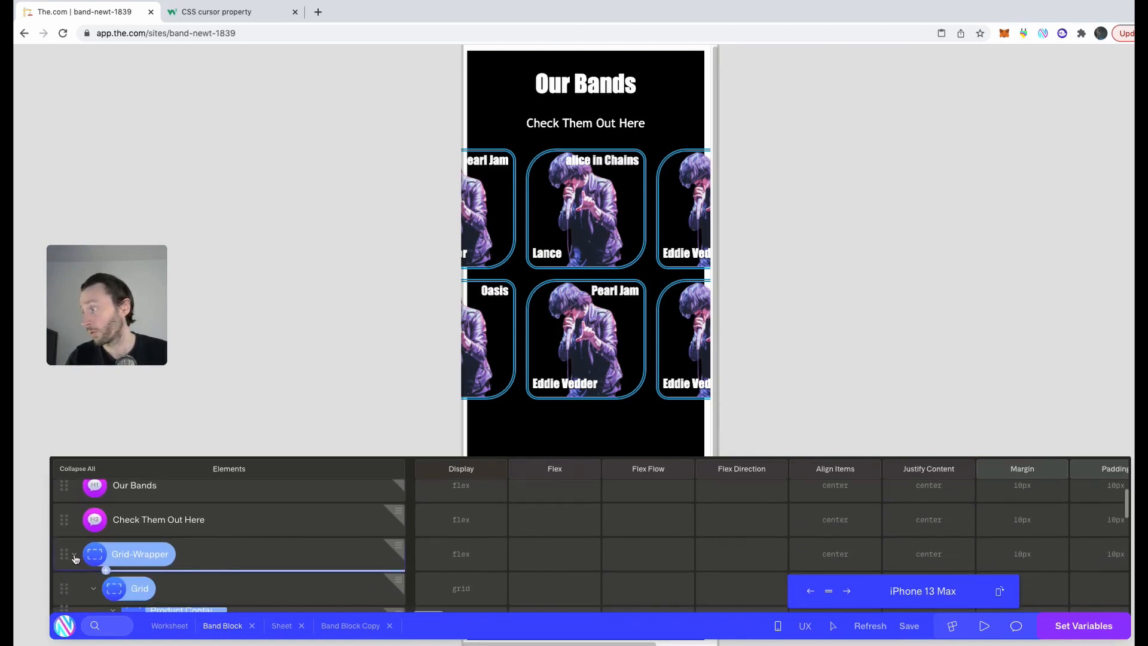
pyautogui.click(138, 589)
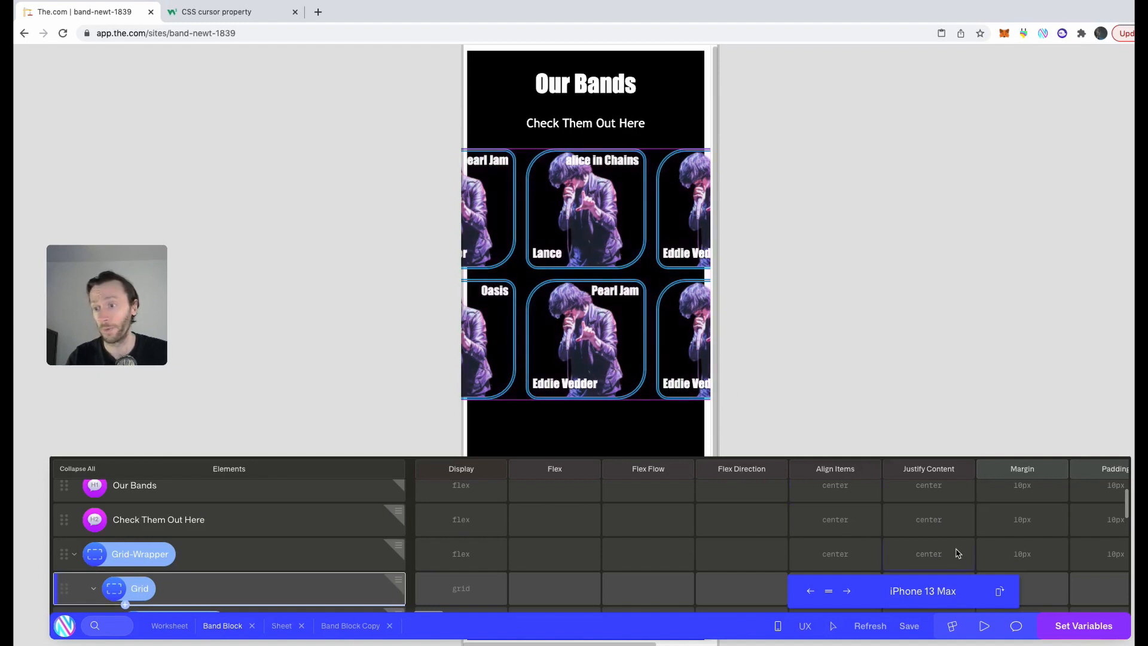
pyautogui.scroll(-5, 951, 547)
pyautogui.scroll(5, 944, 542)
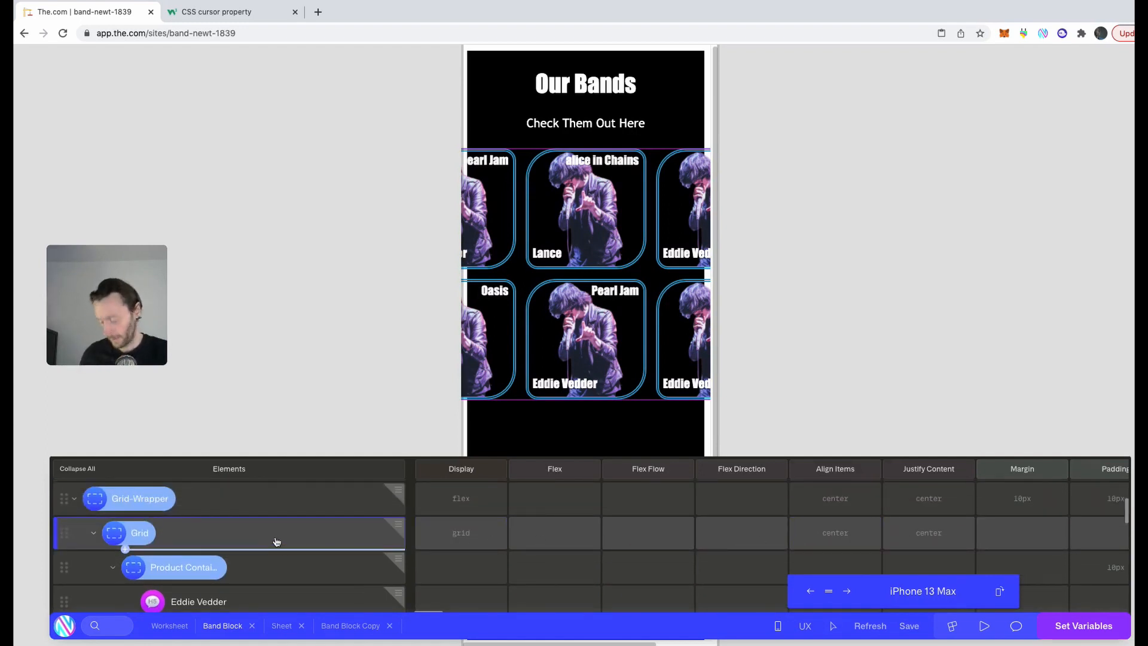
pyautogui.press('super+k')
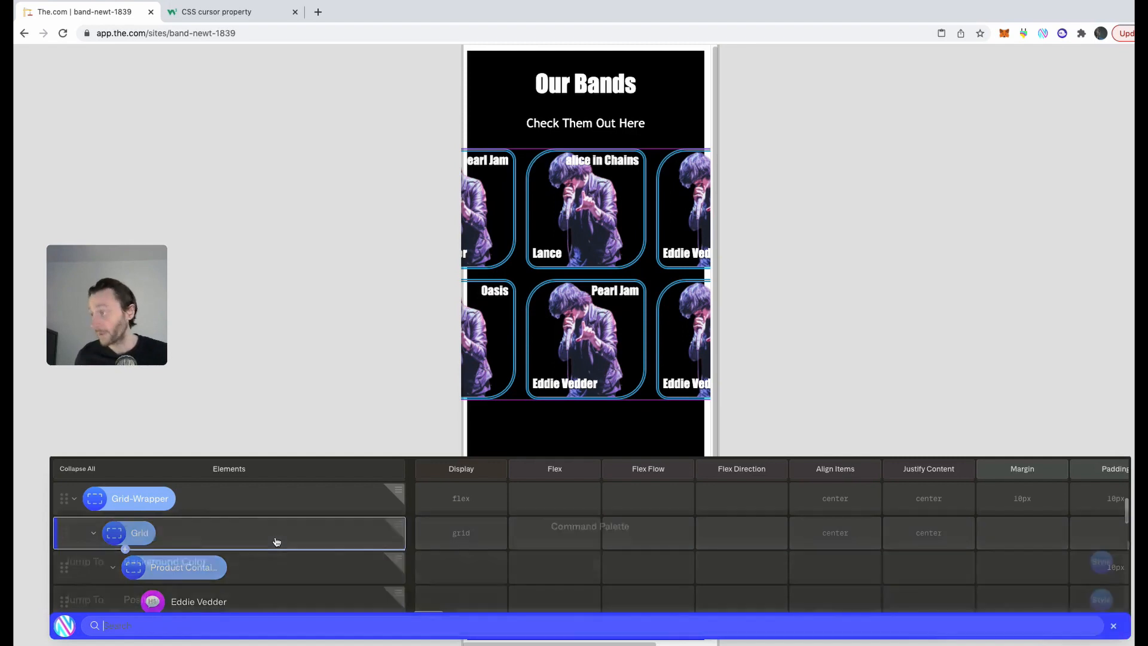
pyautogui.write('grid')
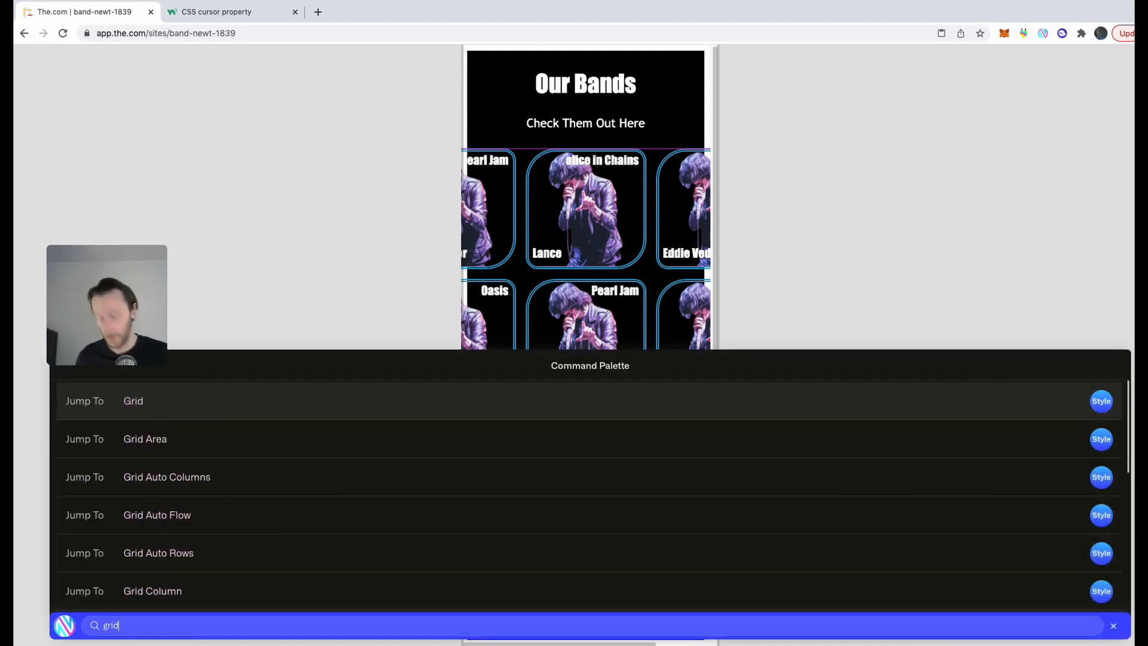
pyautogui.press('Return')
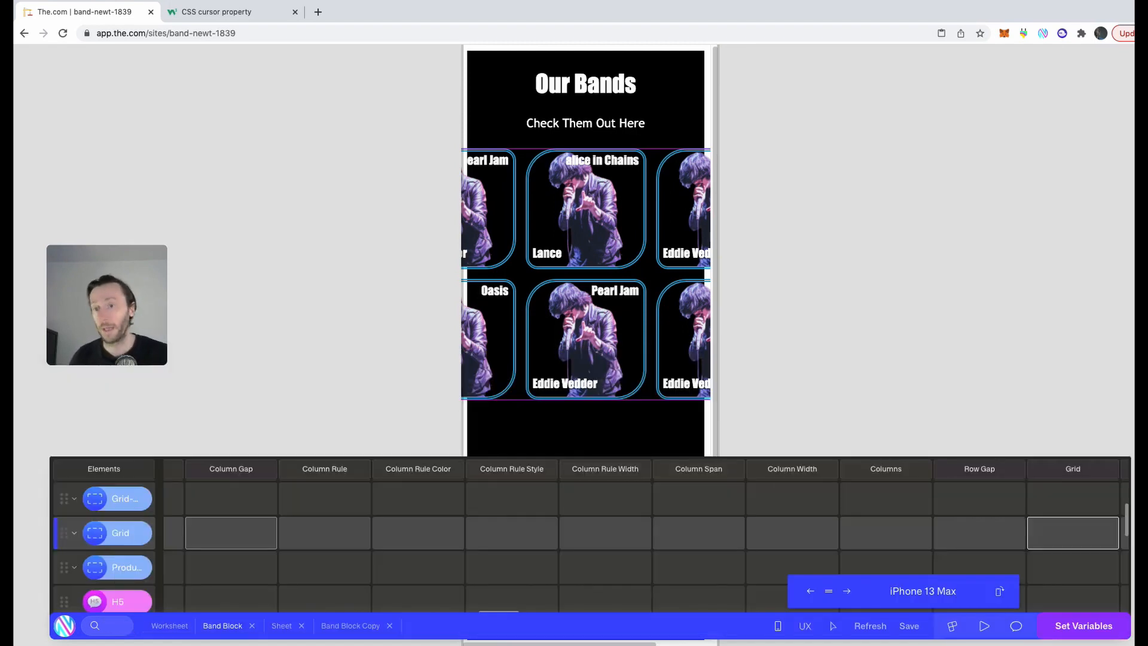
# Set the Grid element's Grid Template Columns to 1fr for the iPhone 13 Max media query
pyautogui.press('Right')
pyautogui.press('Right')
pyautogui.press('Right')
pyautogui.press('Right')
pyautogui.press('Right')
pyautogui.press('Right')
pyautogui.press('Right')
pyautogui.press('Right')
pyautogui.press('Right')
pyautogui.press('Right')
pyautogui.press('Right')
pyautogui.press('Right')
pyautogui.press('Right')
pyautogui.press('Right')
pyautogui.press('Right')
pyautogui.press('Right')
pyautogui.press('Right')
pyautogui.press('Left')
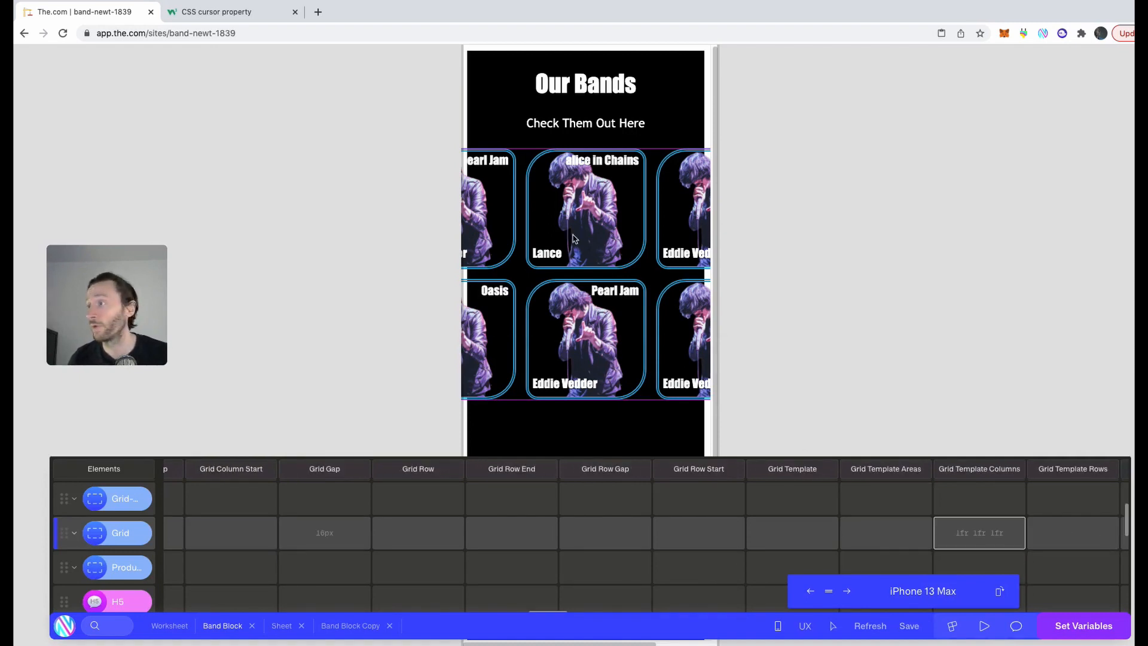
pyautogui.doubleClick(995, 532)
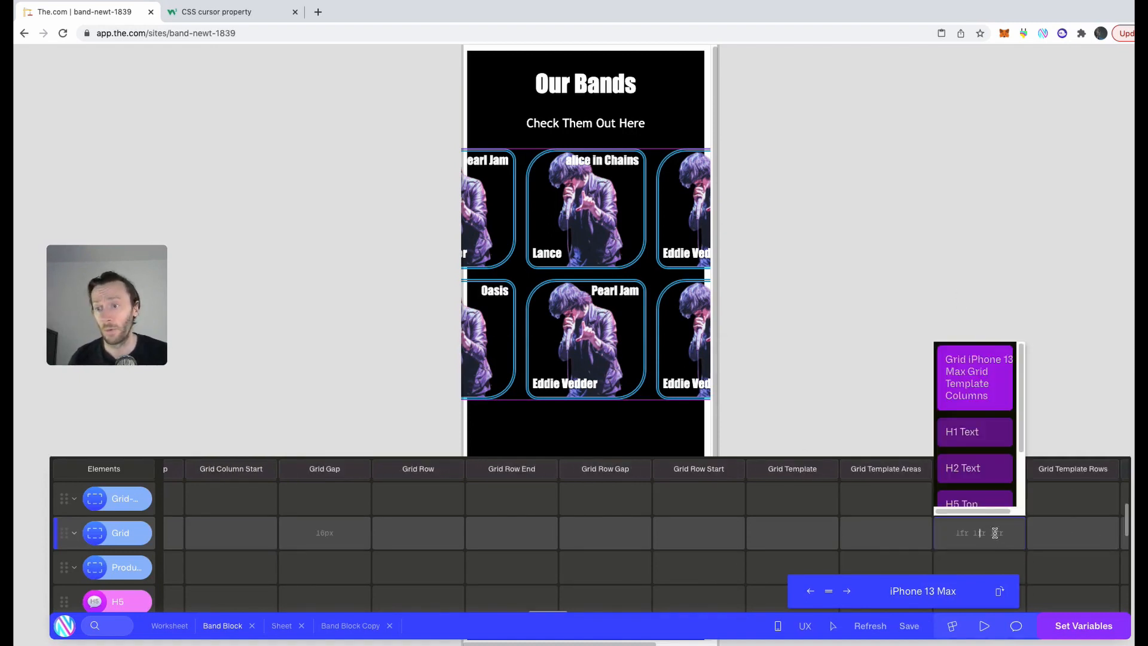
pyautogui.write('1fr')
pyautogui.press('Return')
pyautogui.scroll(-3, 672, 227)
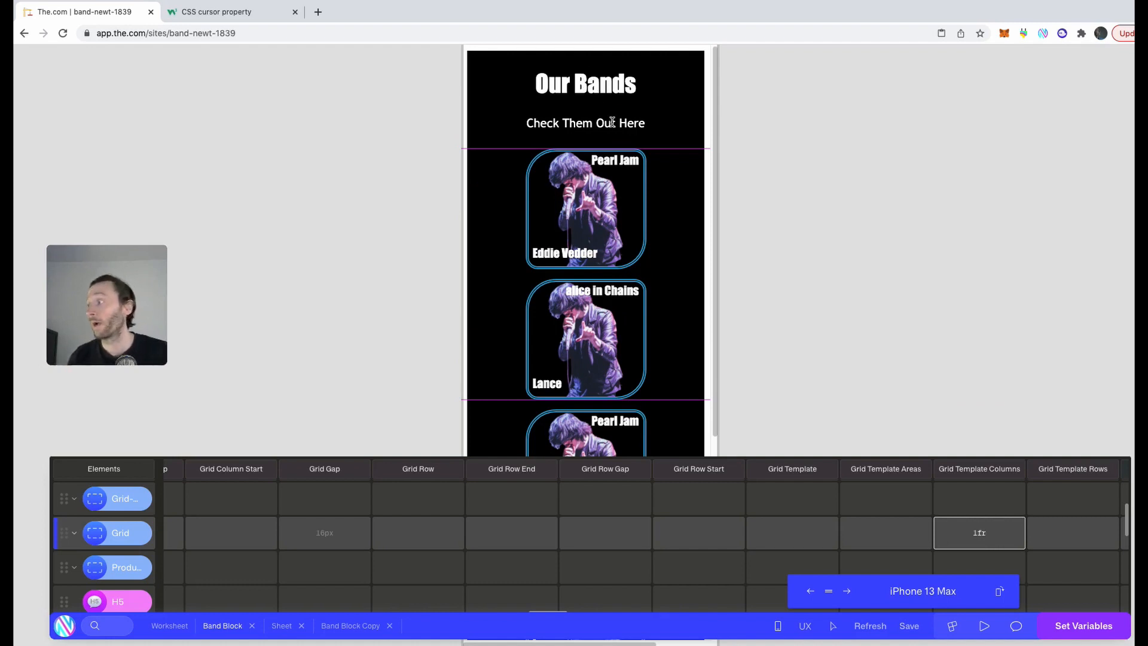
# Check the band grid's columns across the Mobile S, TV Screen, Ipad S and iPhone 13 sizes
pyautogui.click(810, 591)
pyautogui.click(811, 591)
pyautogui.click(810, 591)
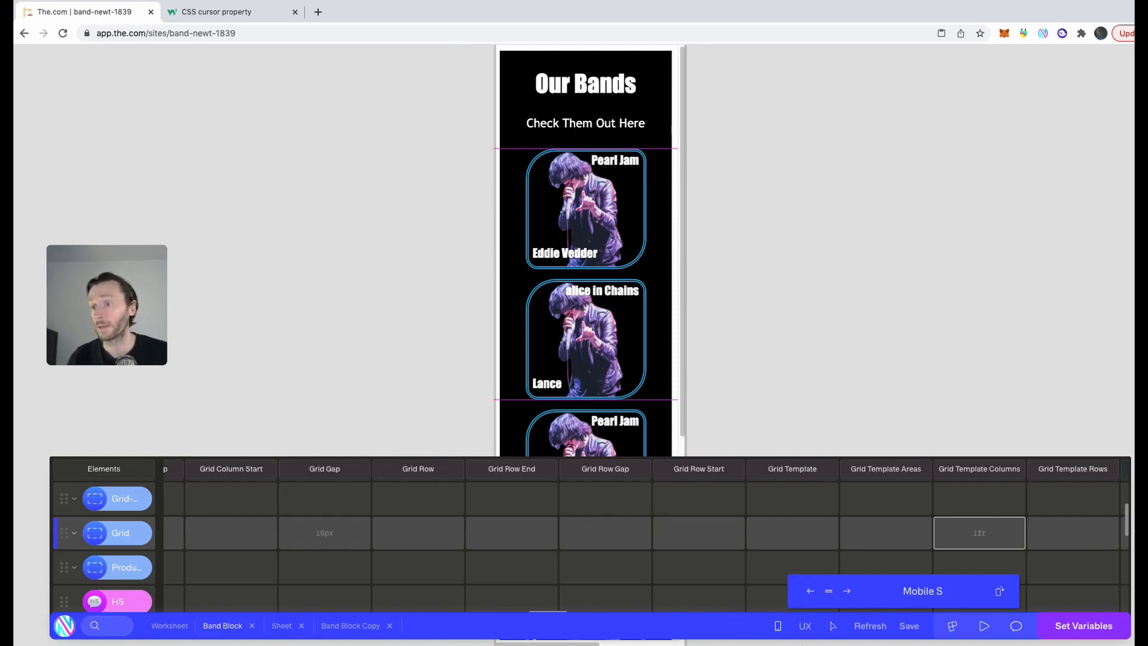
pyautogui.click(810, 592)
pyautogui.click(810, 592)
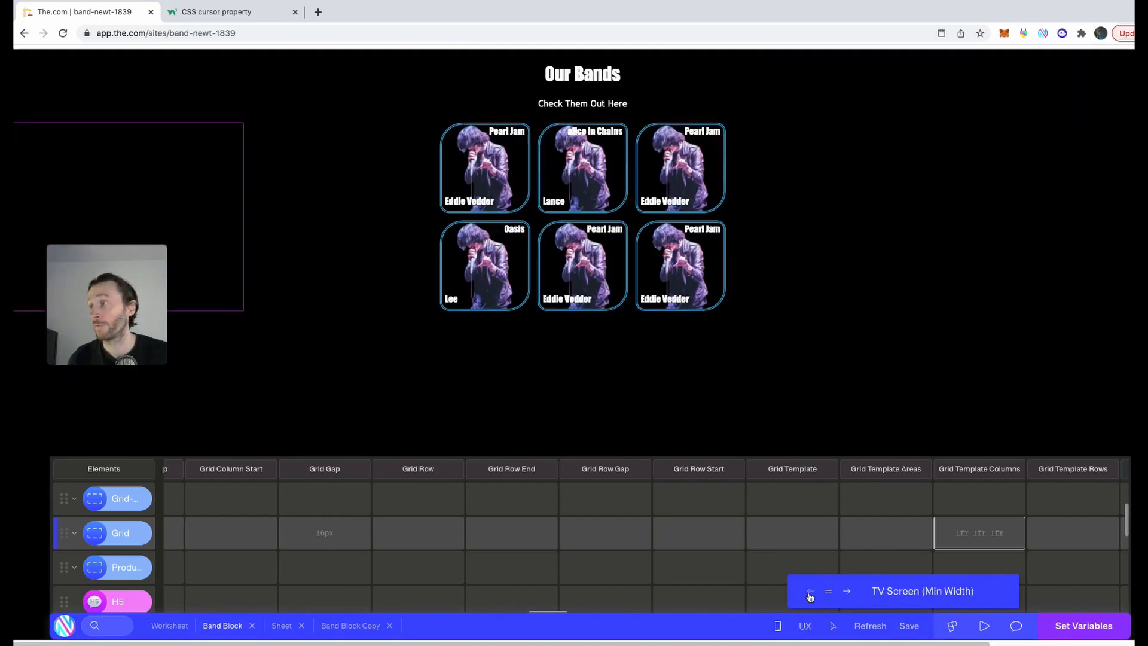
pyautogui.click(810, 592)
pyautogui.click(811, 592)
pyautogui.click(810, 592)
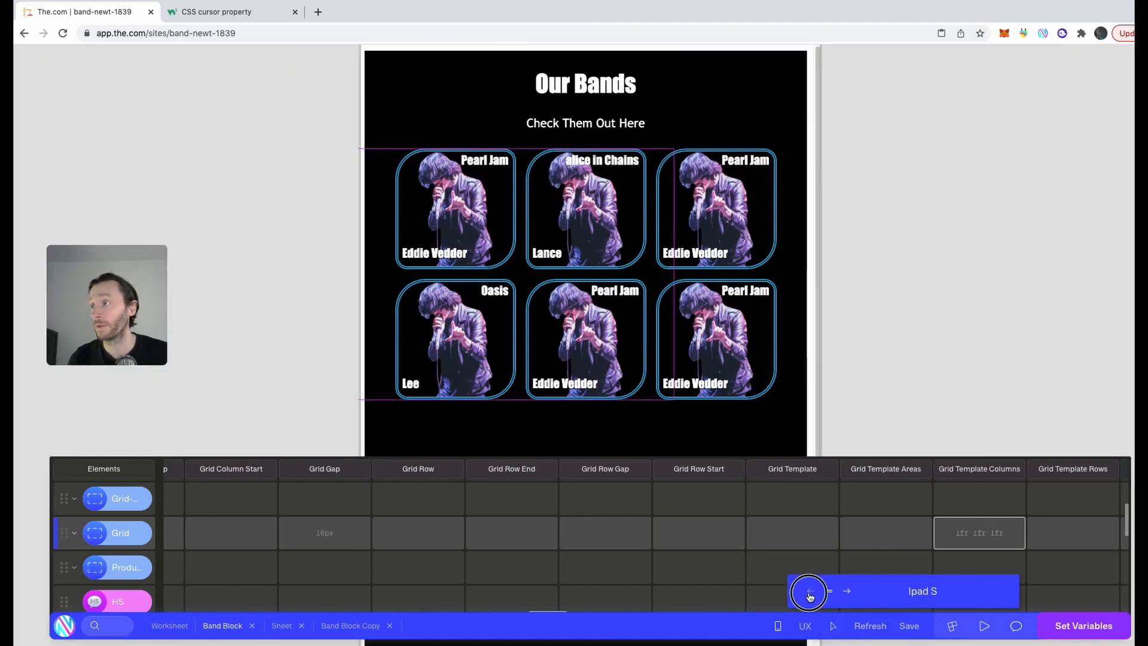
pyautogui.click(810, 592)
pyautogui.click(846, 592)
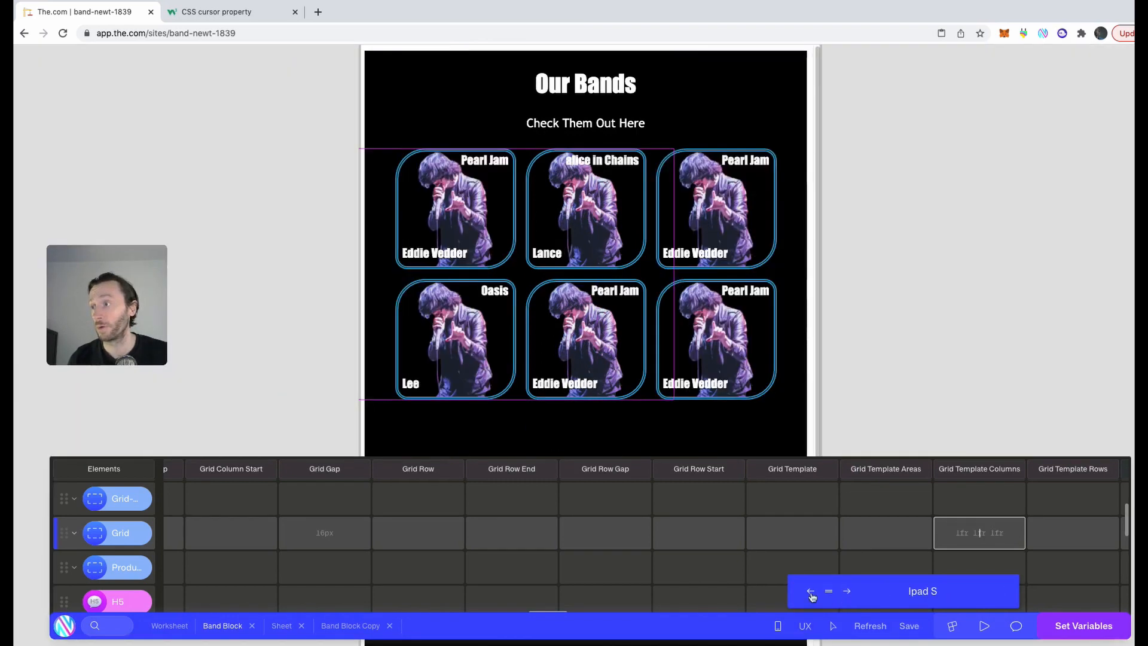
pyautogui.click(811, 592)
pyautogui.click(810, 592)
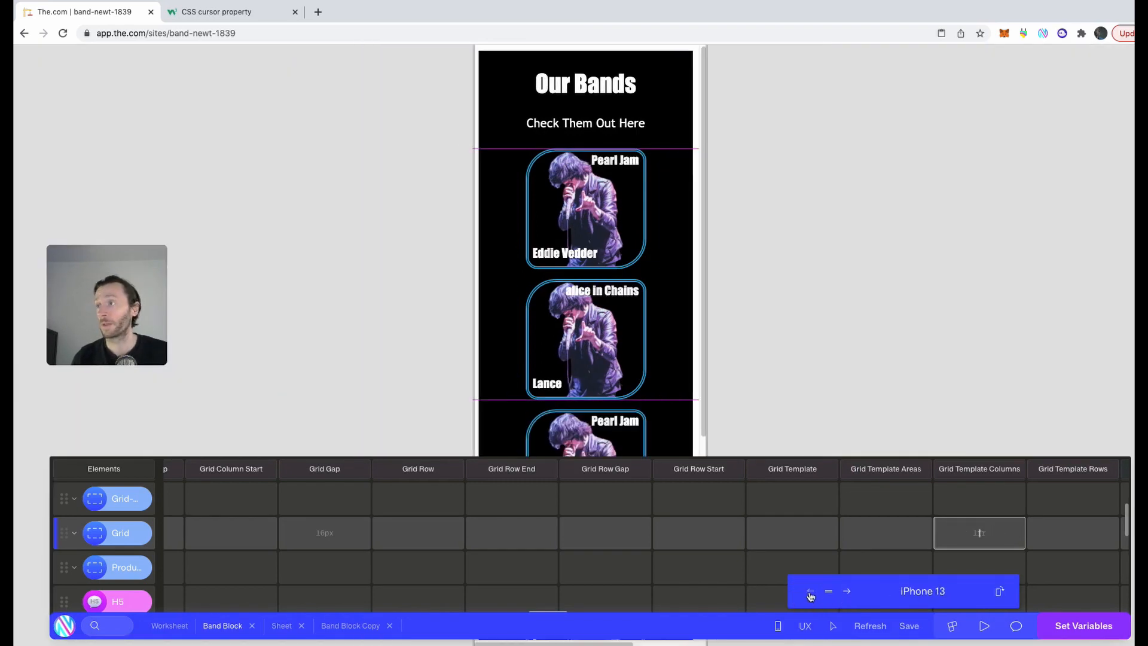
# Switch to the Ipad S media query and set the Grid element's Grid Template Columns to 1fr 1fr
pyautogui.click(846, 592)
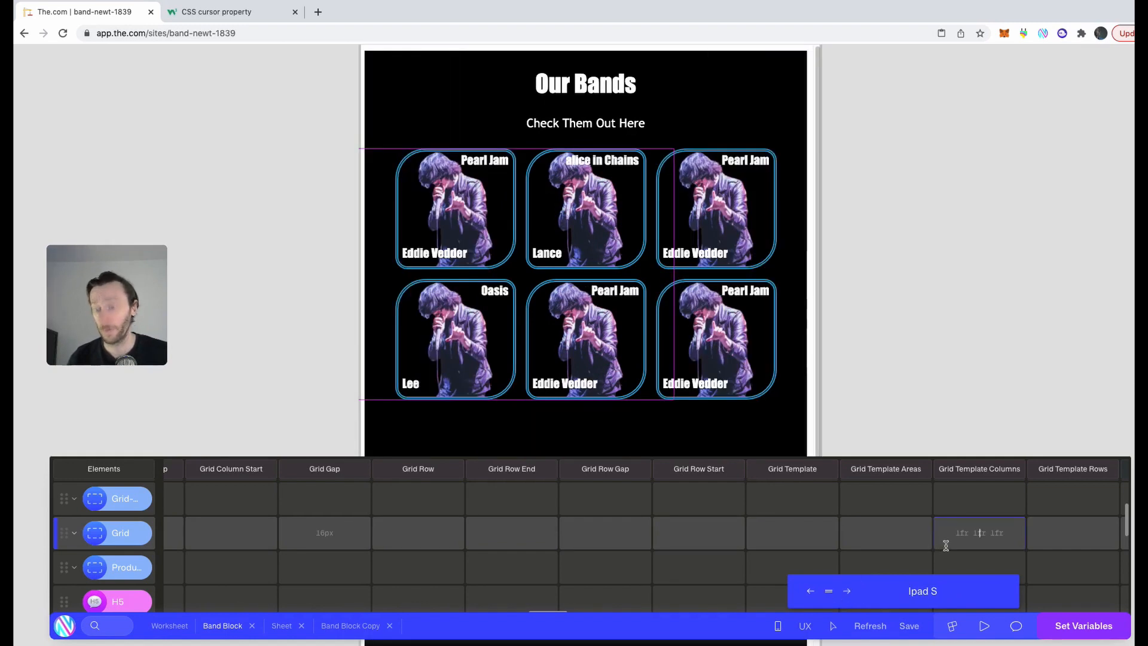
pyautogui.write('1fr')
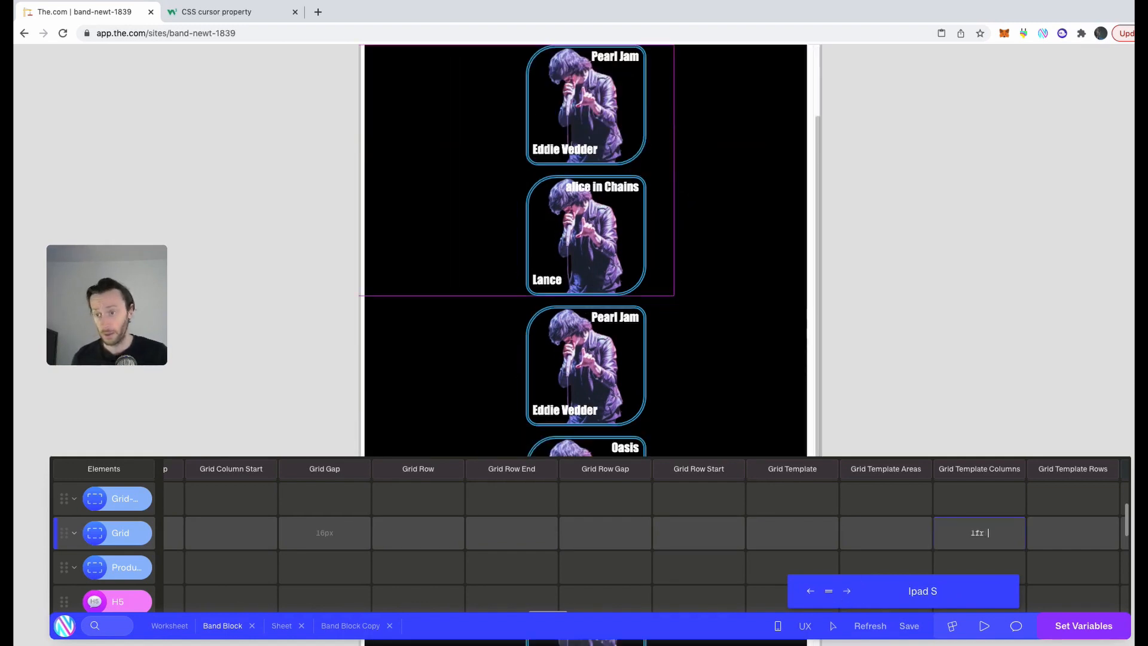
pyautogui.write(' 1fr')
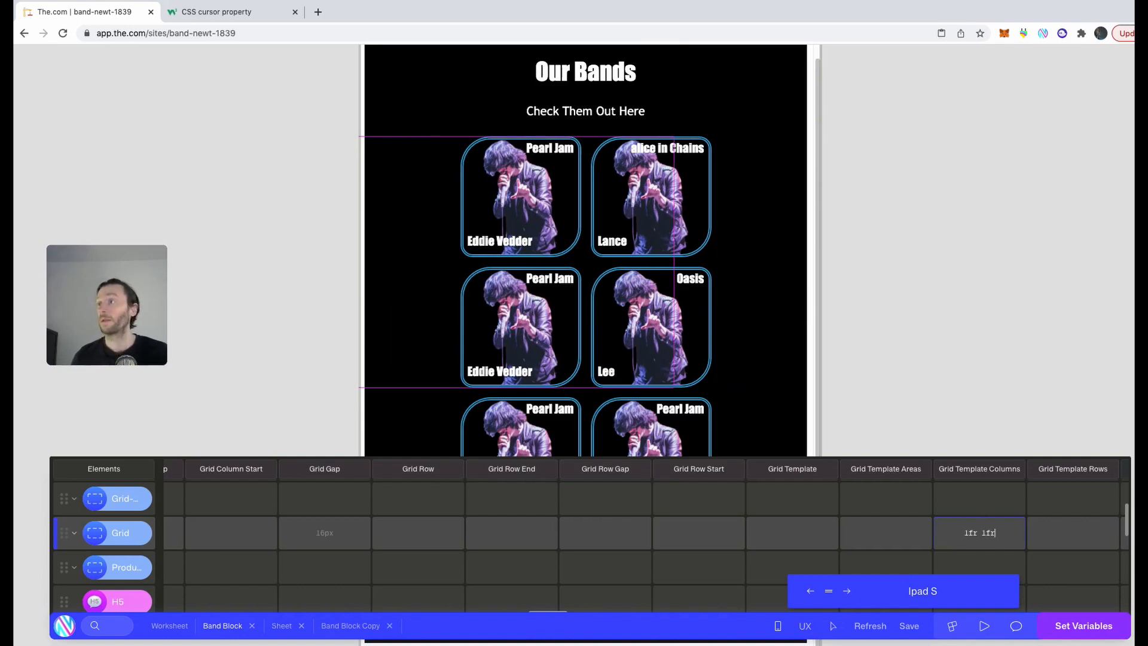
pyautogui.press('Return')
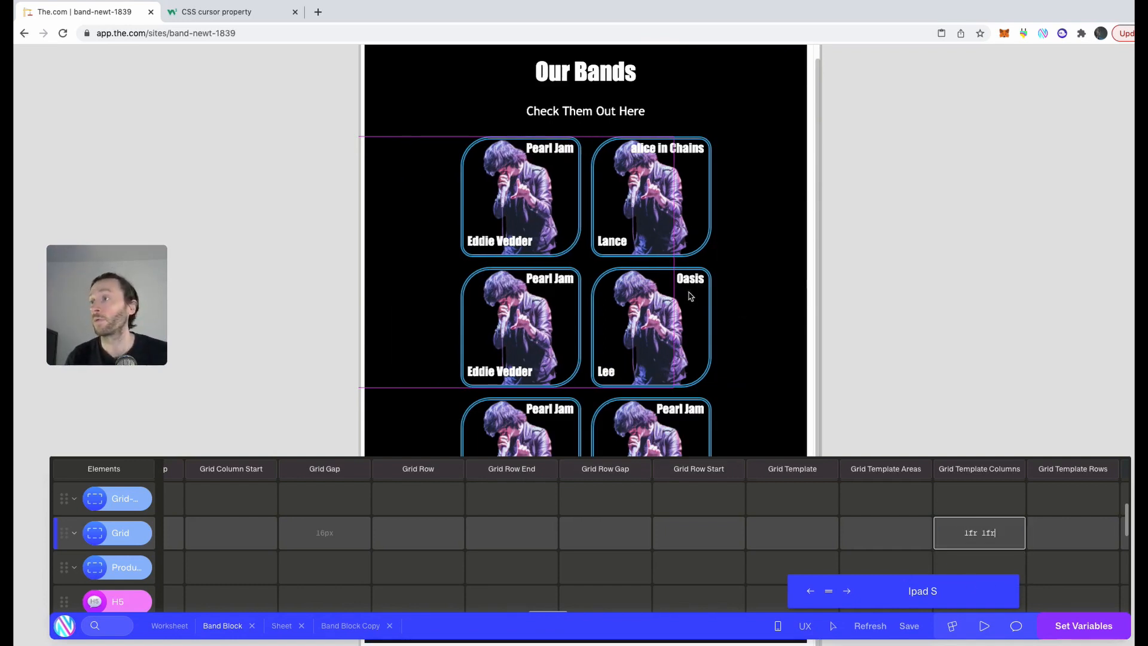
# Compare the band grid's layout at the Ipad L, Ipad S, iPhone 13 Max and Macbook Pro 16 sizes
pyautogui.click(847, 591)
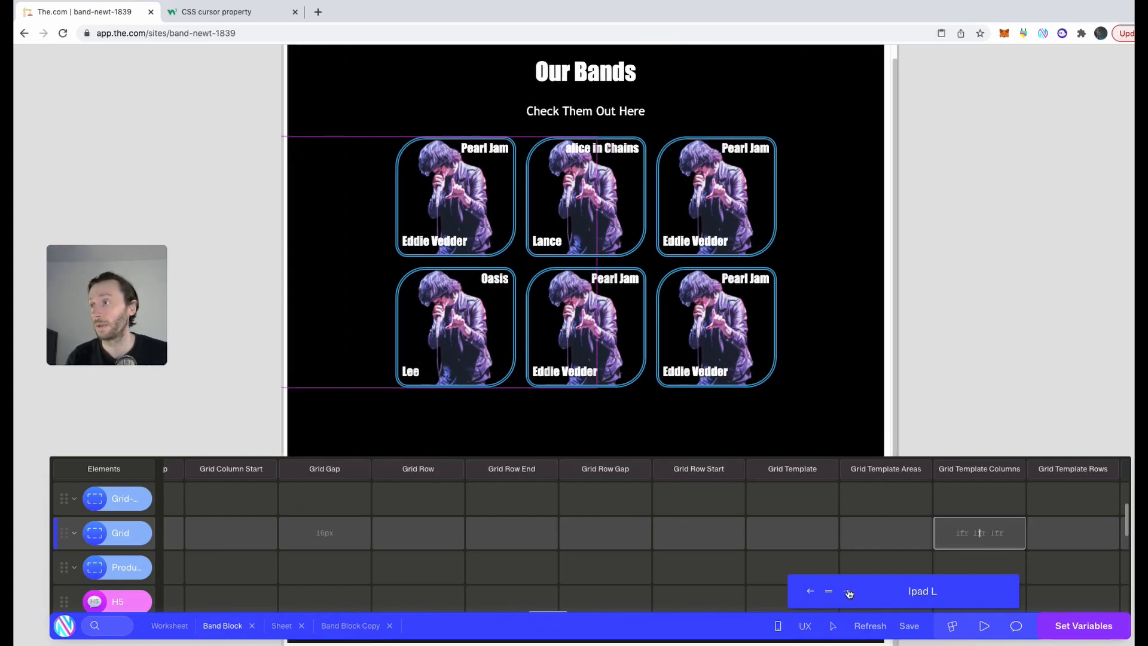
pyautogui.click(809, 592)
pyautogui.click(810, 592)
pyautogui.click(847, 592)
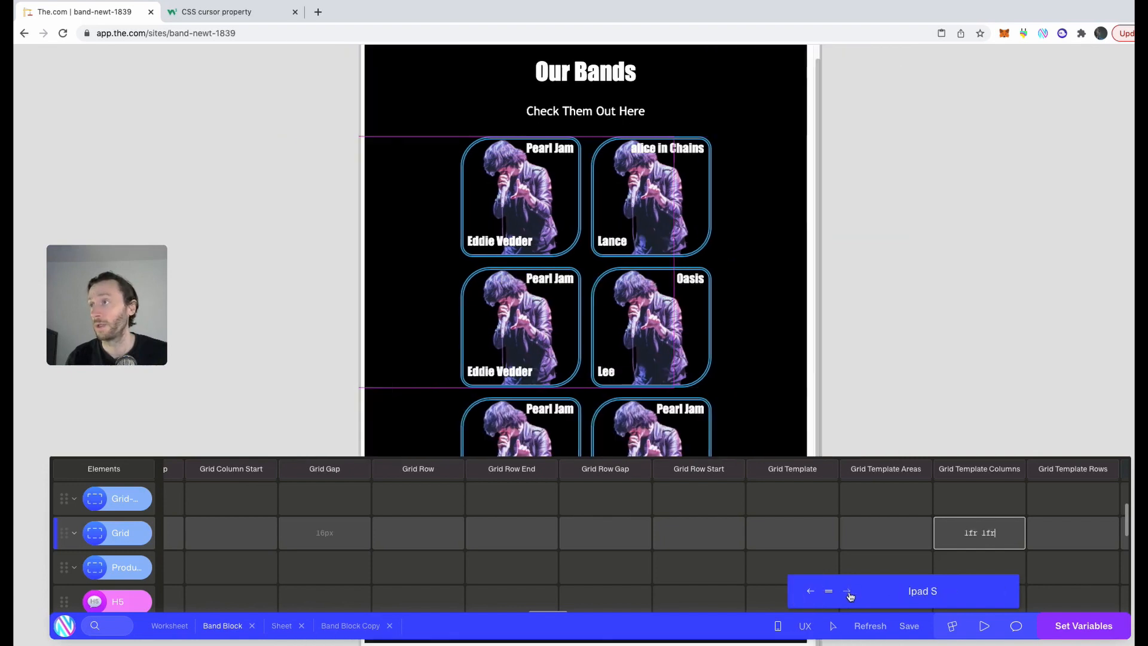
pyautogui.click(848, 593)
pyautogui.click(810, 594)
pyautogui.click(810, 595)
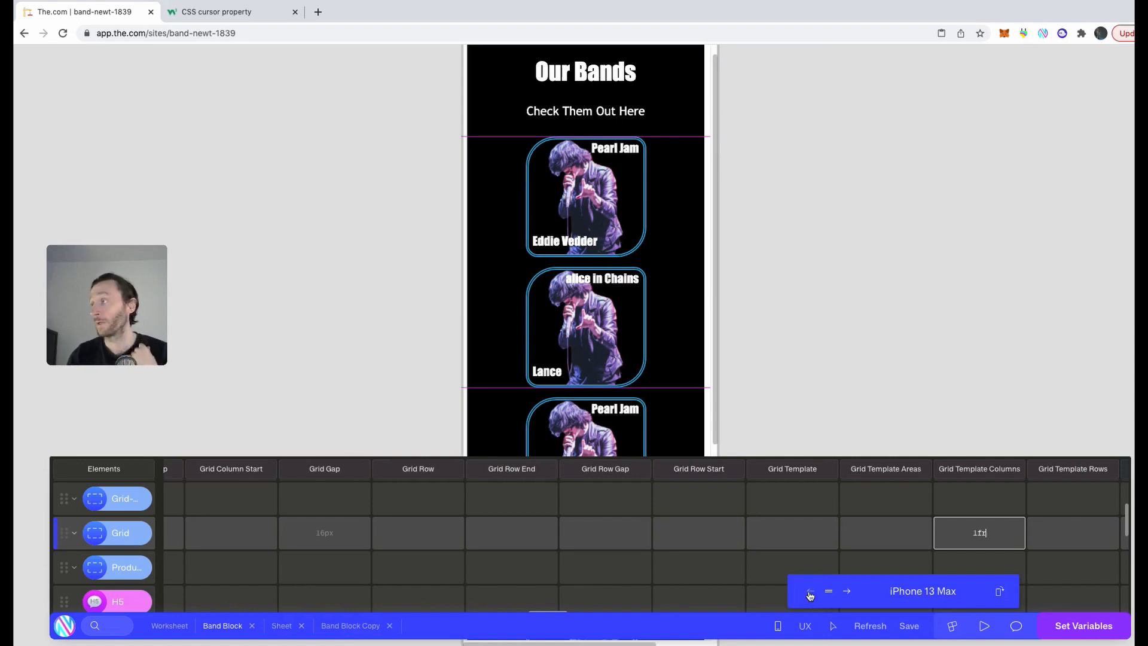
pyautogui.click(809, 595)
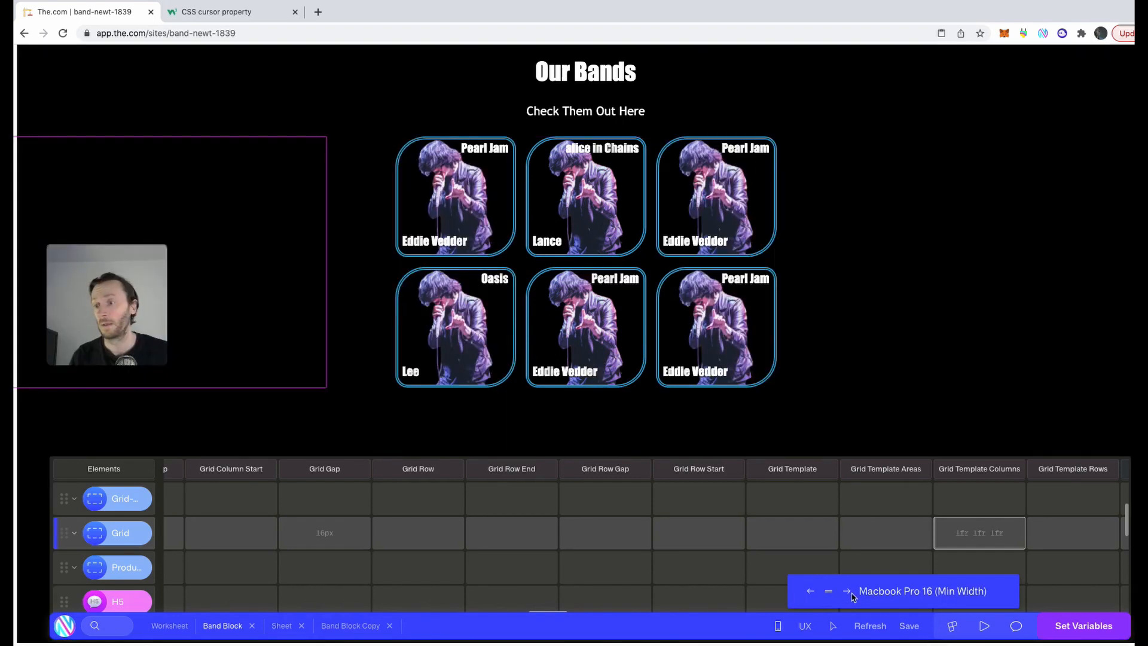
# Compare the band grid's columns at the TV Screen and Macbook Pro 16 sizes
pyautogui.click(846, 592)
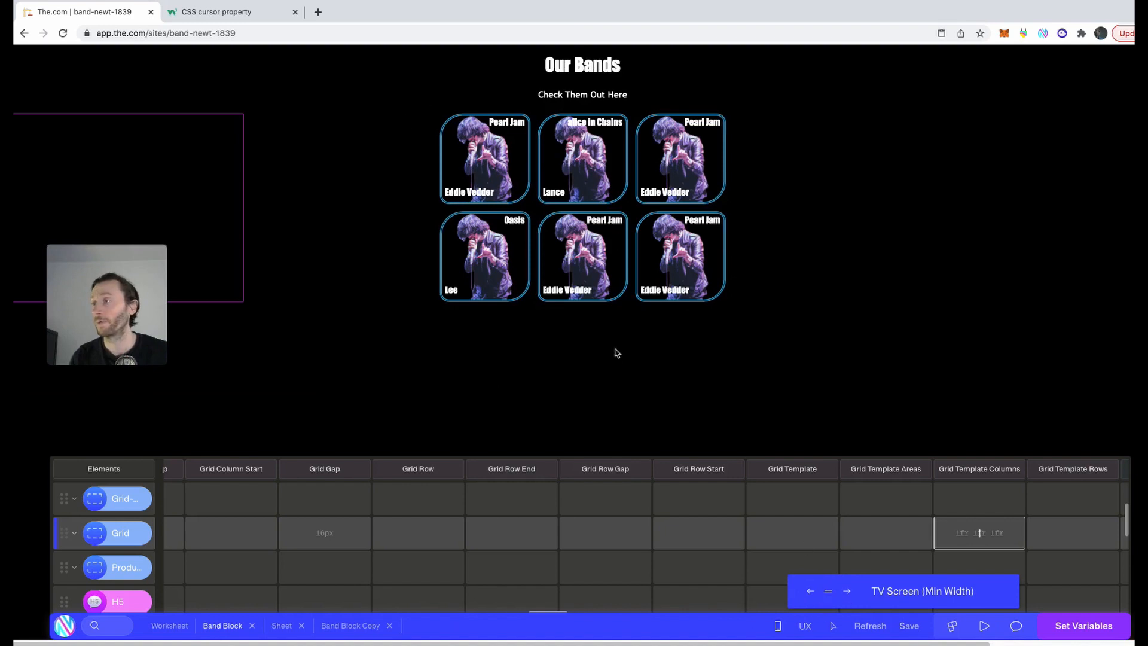
pyautogui.click(811, 591)
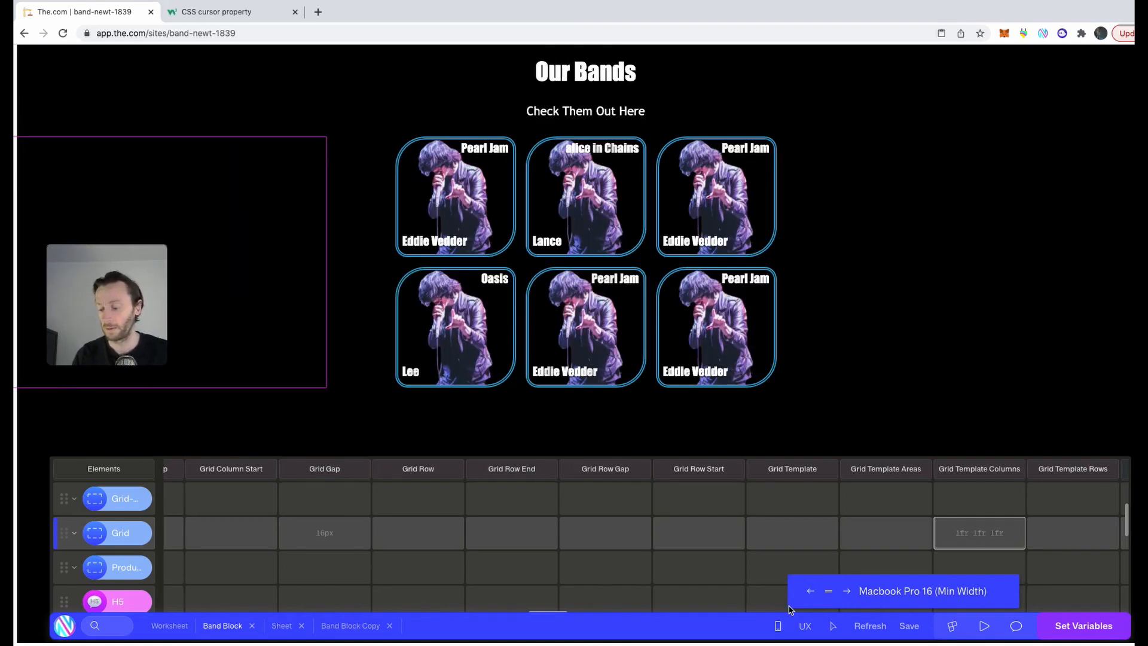
# Review the band name, singer and image columns in the Sheet against the cards in the Band Block
pyautogui.click(281, 627)
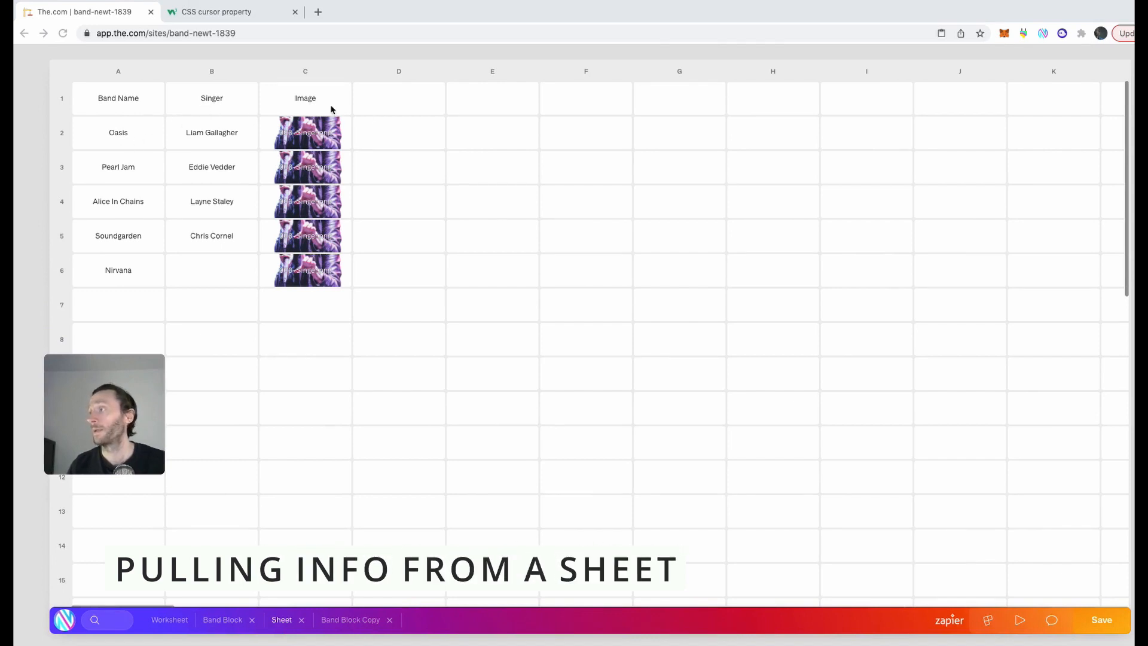
pyautogui.click(231, 621)
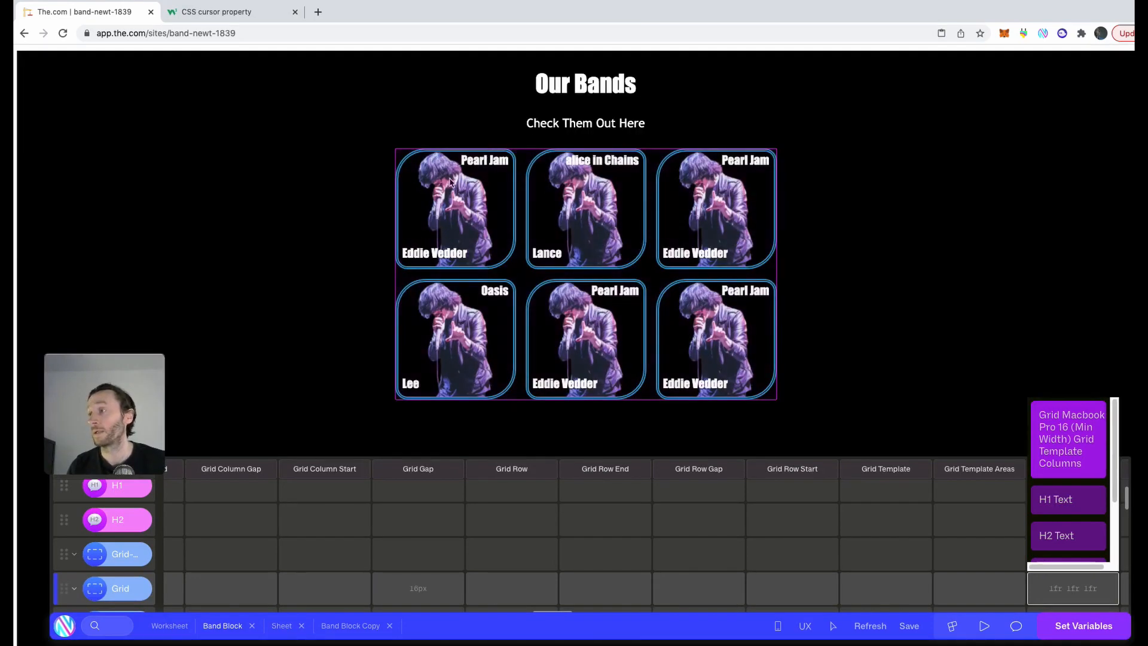
pyautogui.click(286, 627)
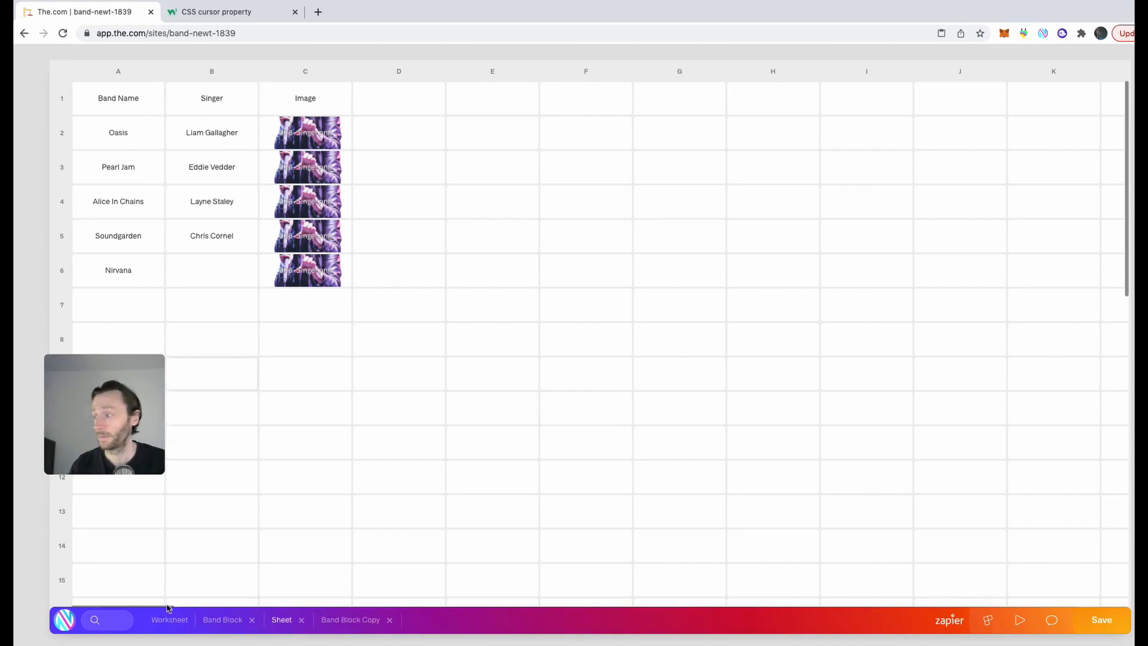
pyautogui.click(223, 625)
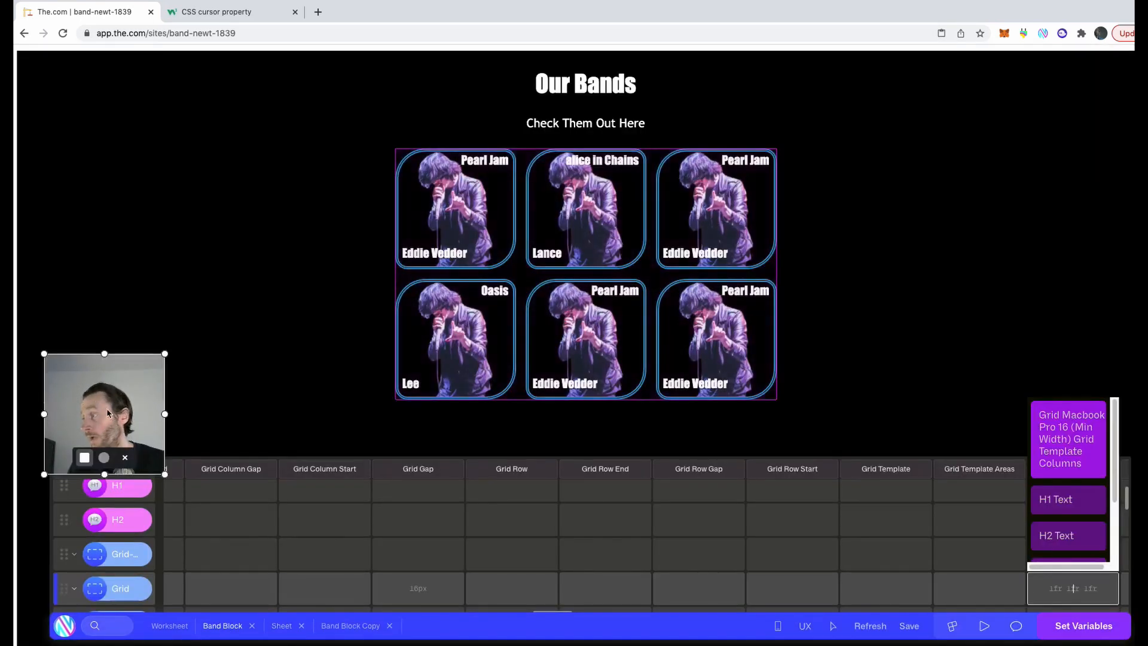
pyautogui.moveTo(108, 407); pyautogui.dragTo(111, 330)
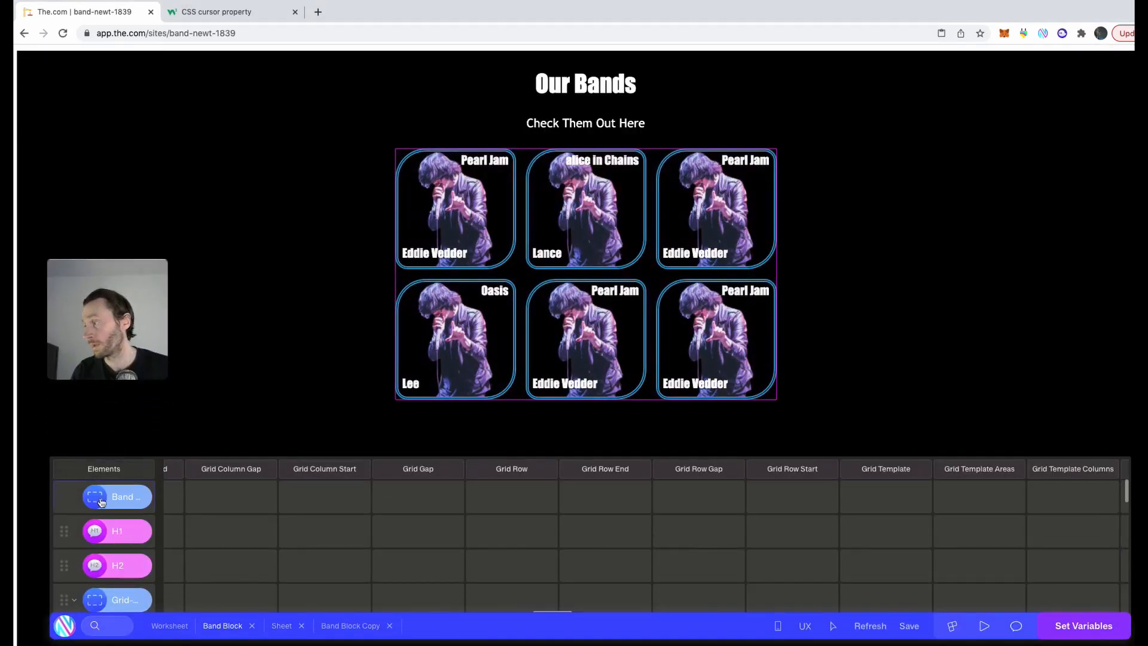
# Add a Sheet element inside the Band Block's Grid and link it to the sheet named Sheet
pyautogui.click(99, 501)
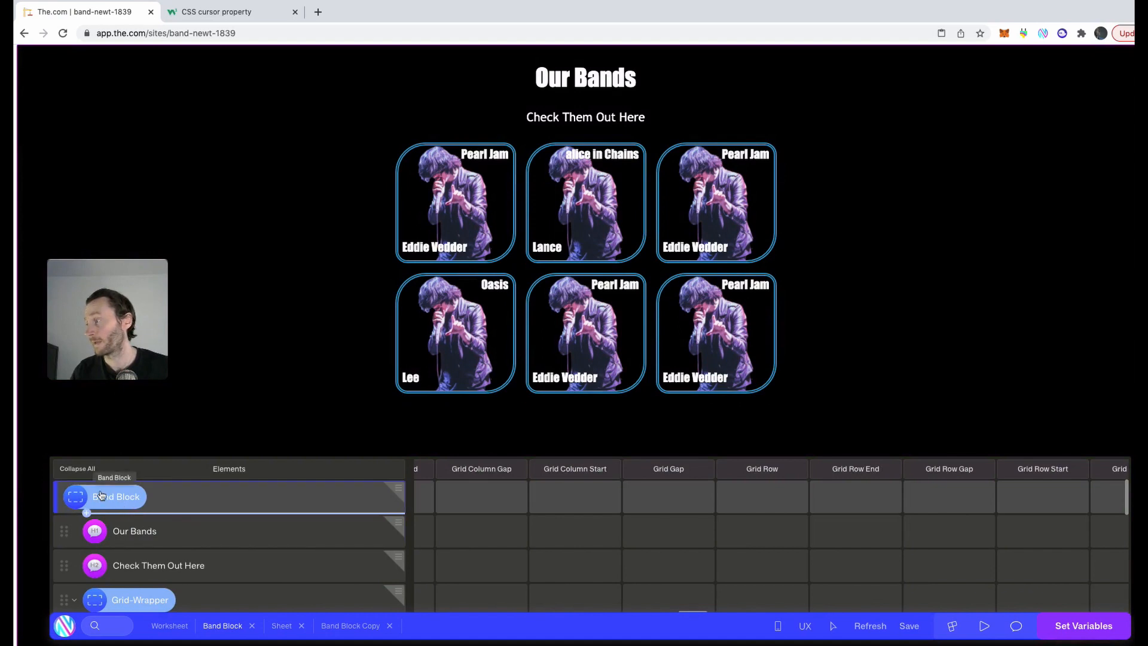
pyautogui.scroll(-2, 138, 532)
pyautogui.click(175, 564)
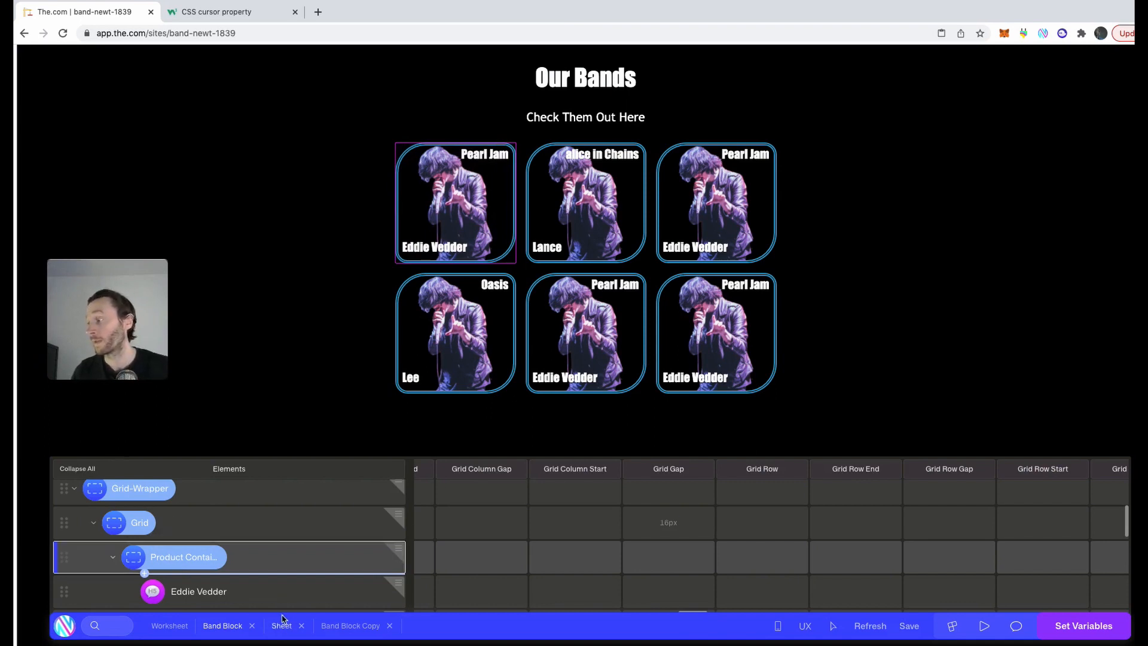
pyautogui.click(125, 539)
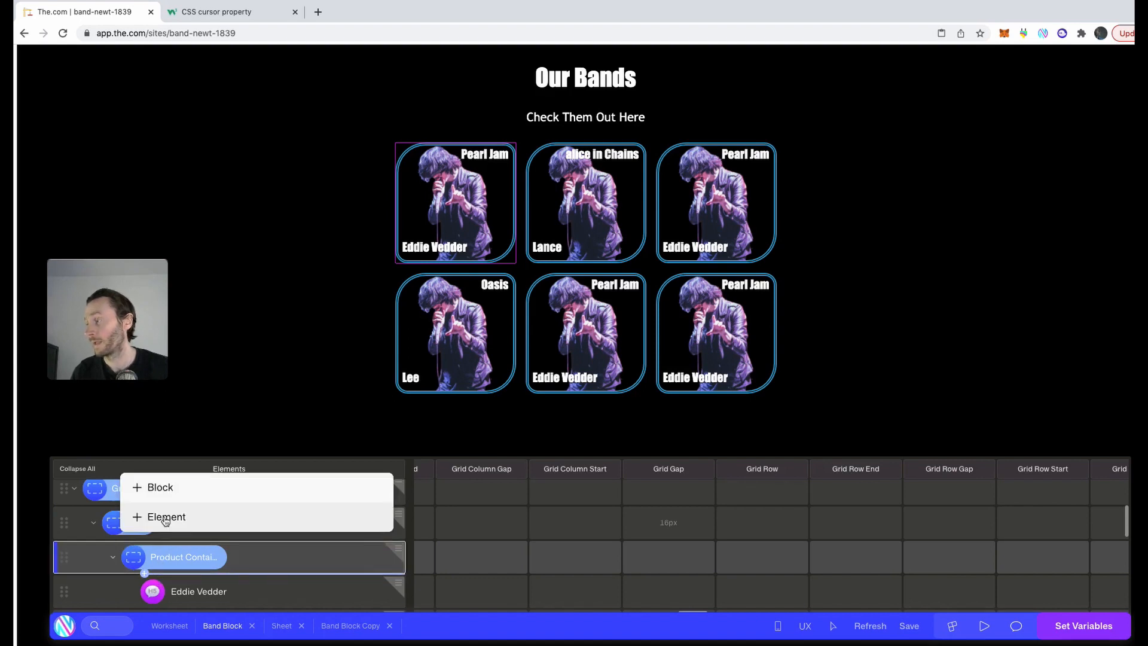
pyautogui.click(164, 518)
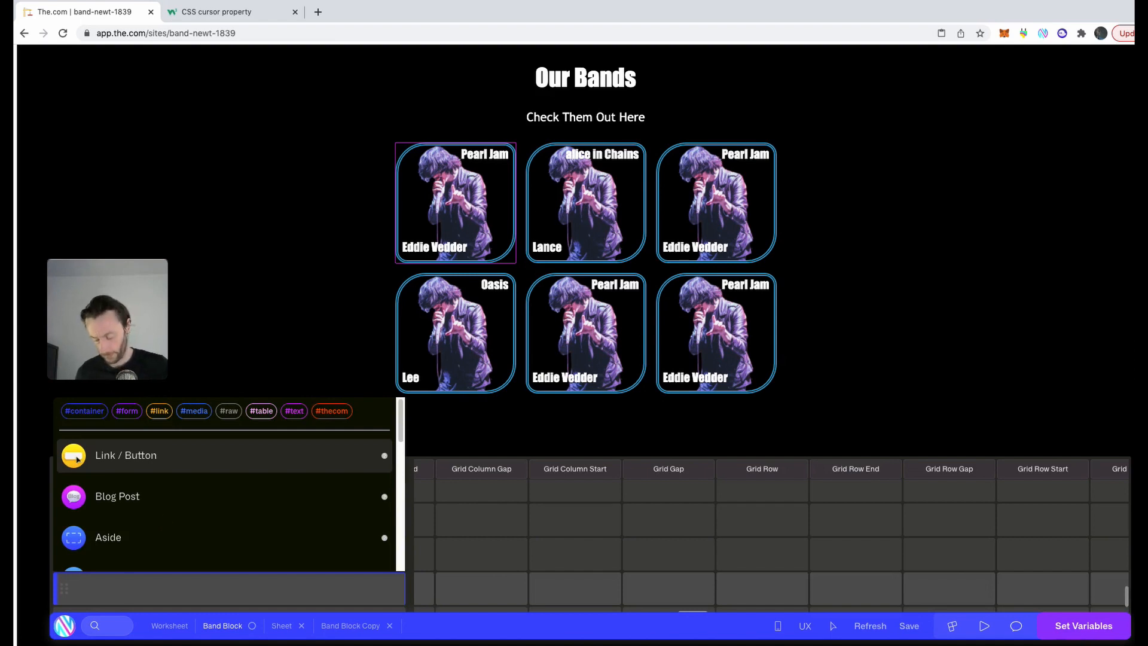
pyautogui.write('shee')
pyautogui.click(159, 460)
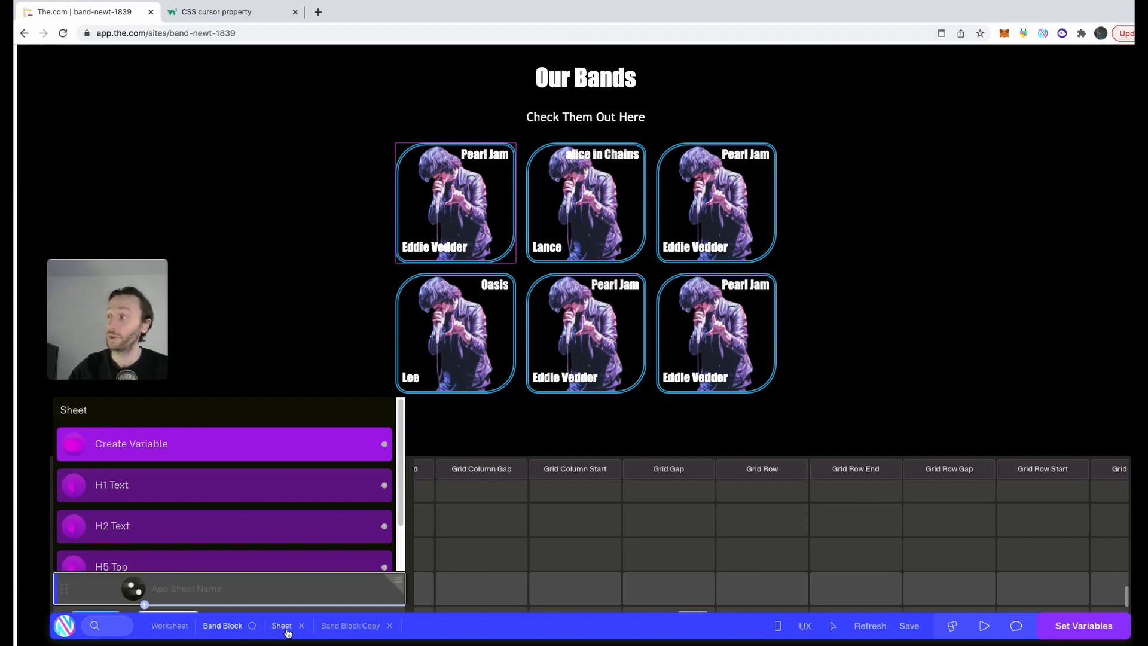
pyautogui.click(185, 416)
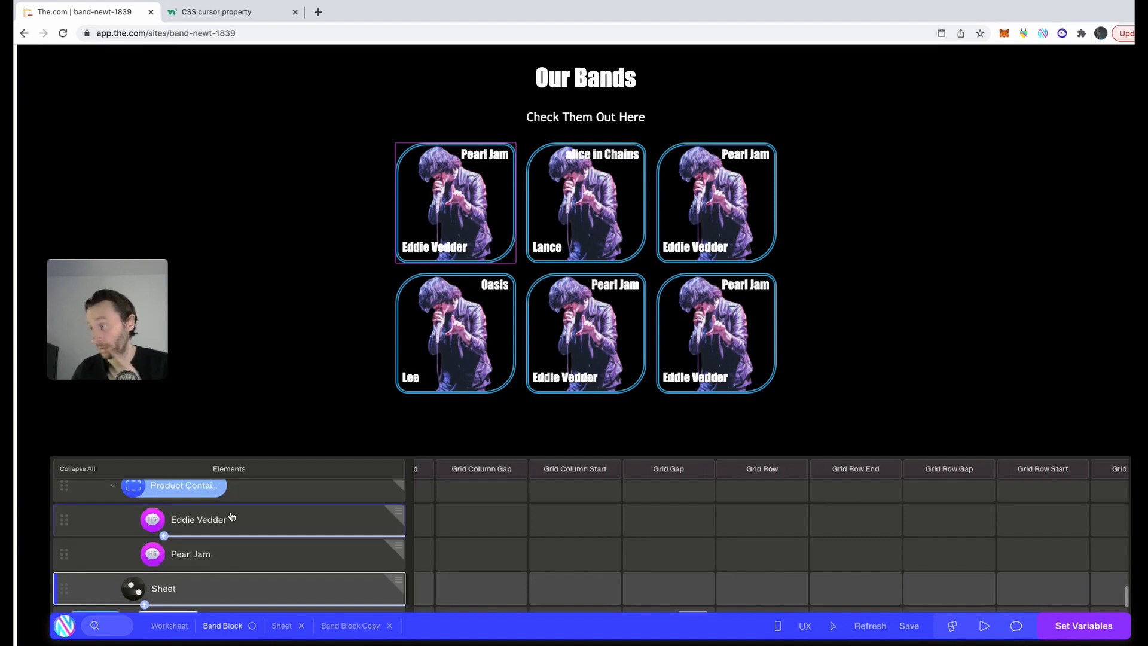
# Nest a Product Container inside the new Sheet element
pyautogui.scroll(-1, 179, 551)
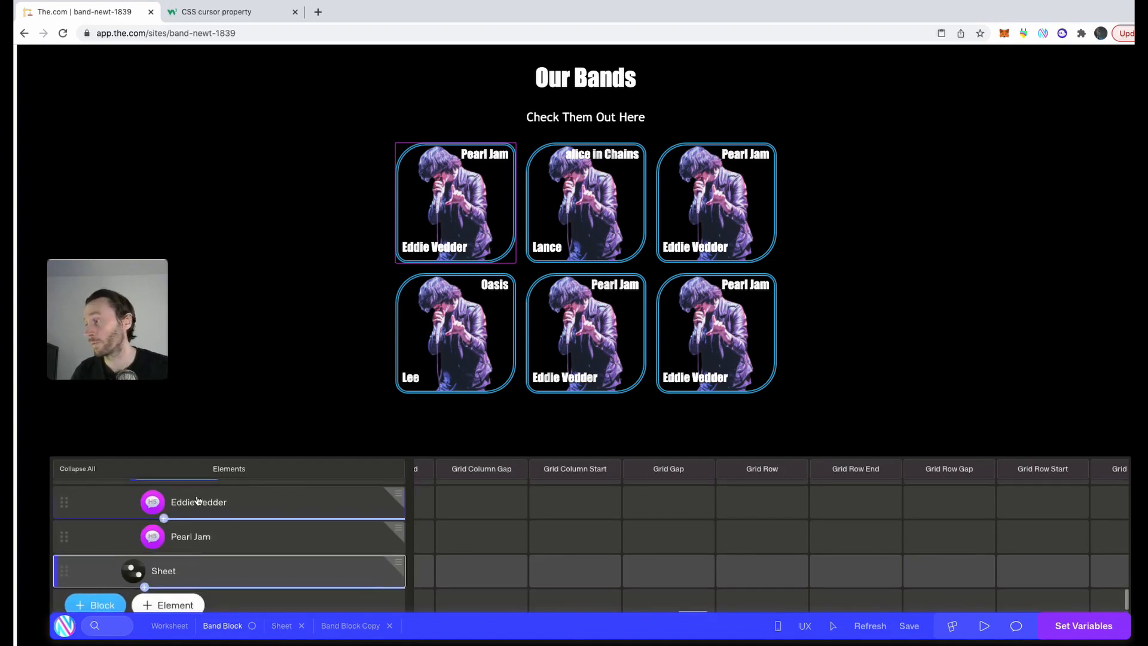
pyautogui.scroll(-1, 171, 565)
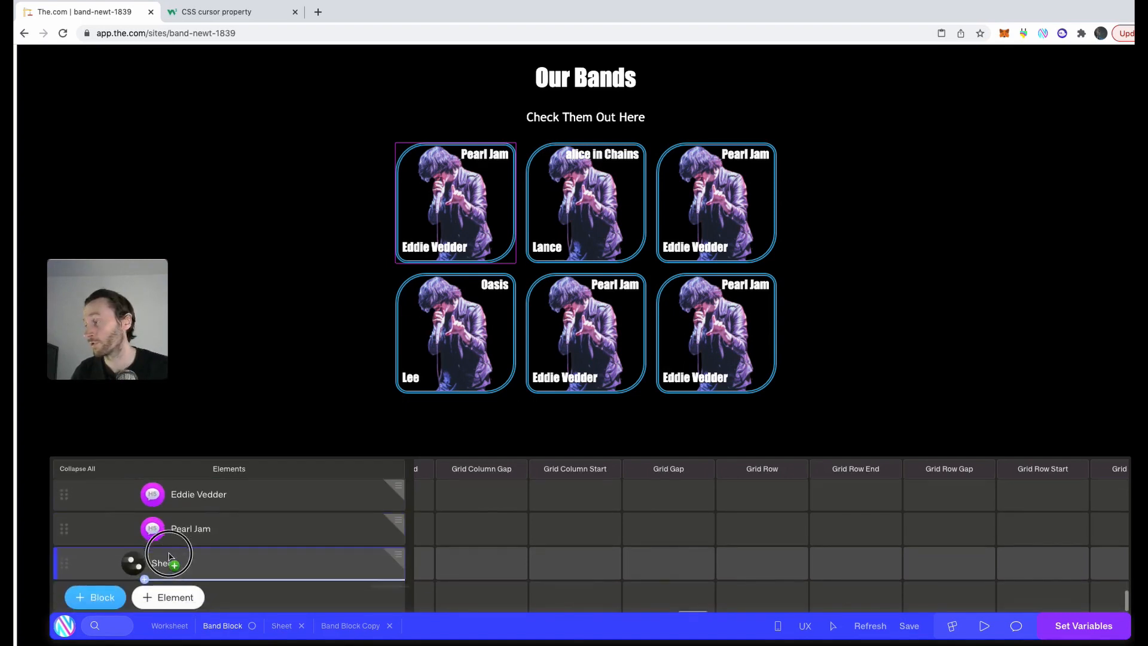
pyautogui.moveTo(172, 558); pyautogui.dragTo(145, 552)
pyautogui.scroll(4, 166, 568)
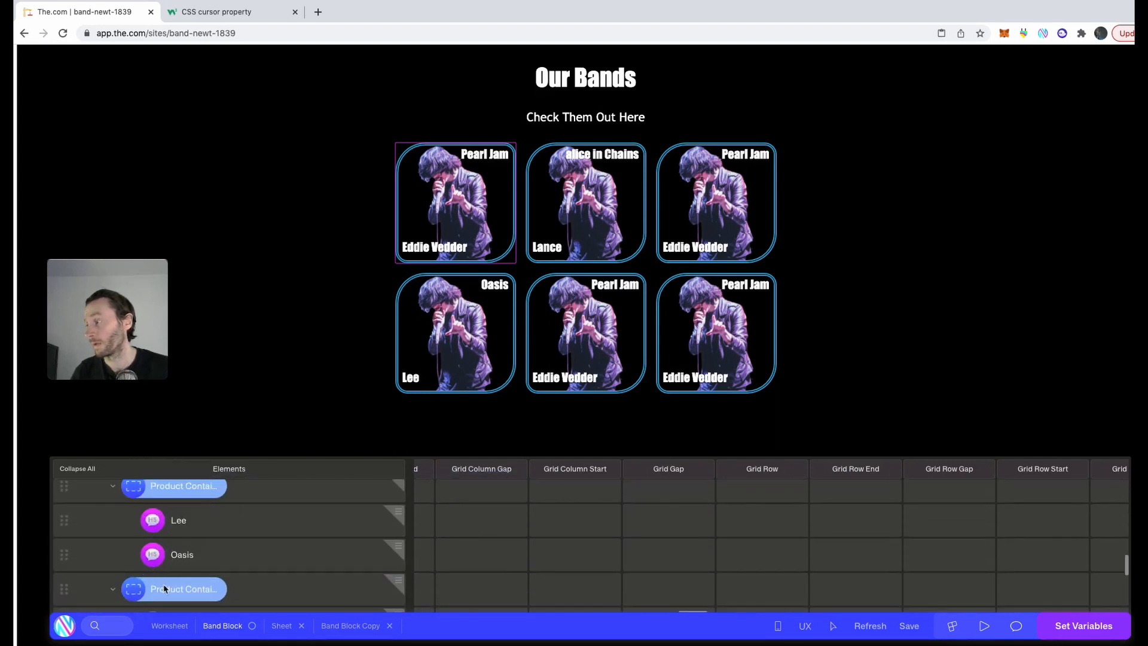
pyautogui.scroll(-3, 209, 545)
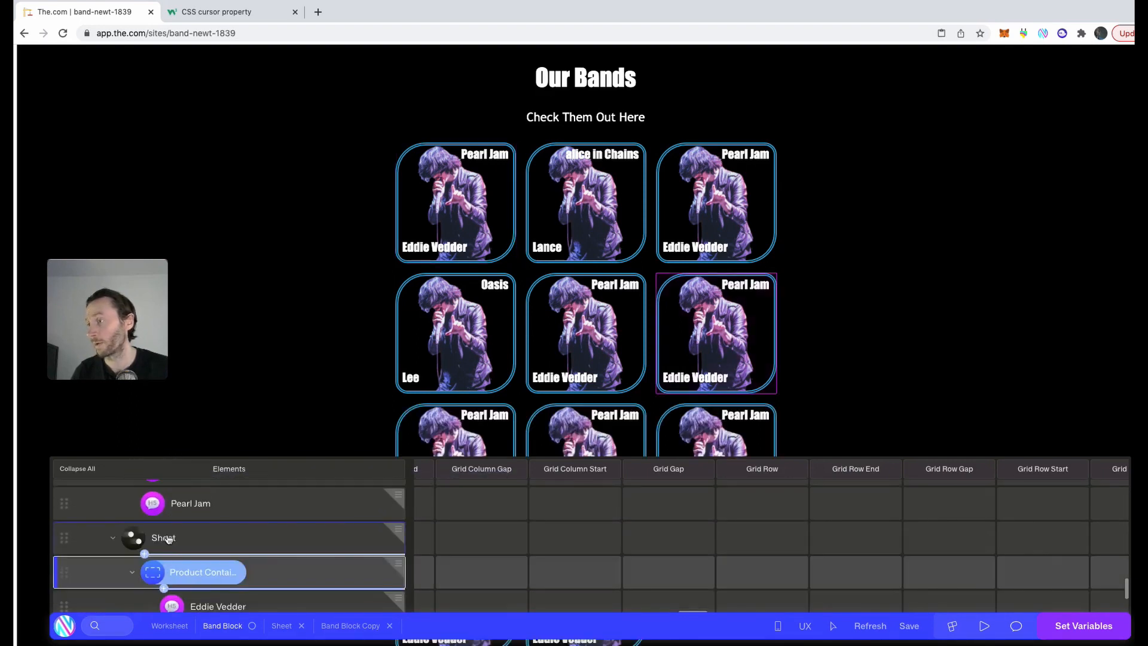
# Delete the remaining Product Containers that sit outside the Sheet element in the Grid
pyautogui.scroll(1, 187, 537)
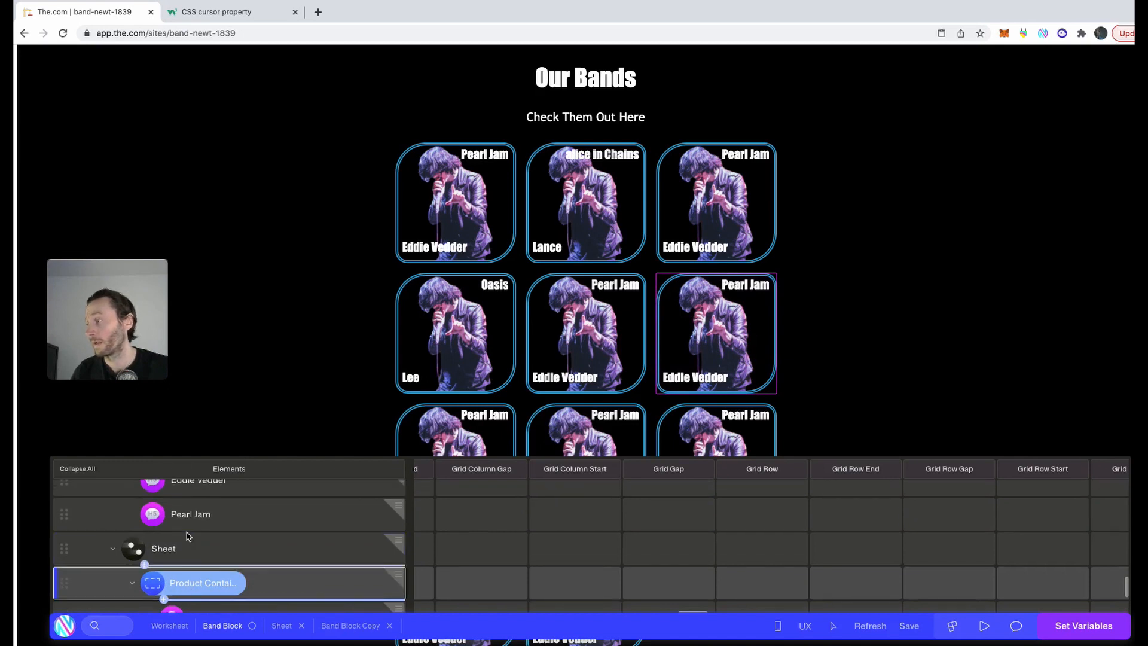
pyautogui.moveTo(200, 571); pyautogui.dragTo(194, 537)
pyautogui.click(394, 531)
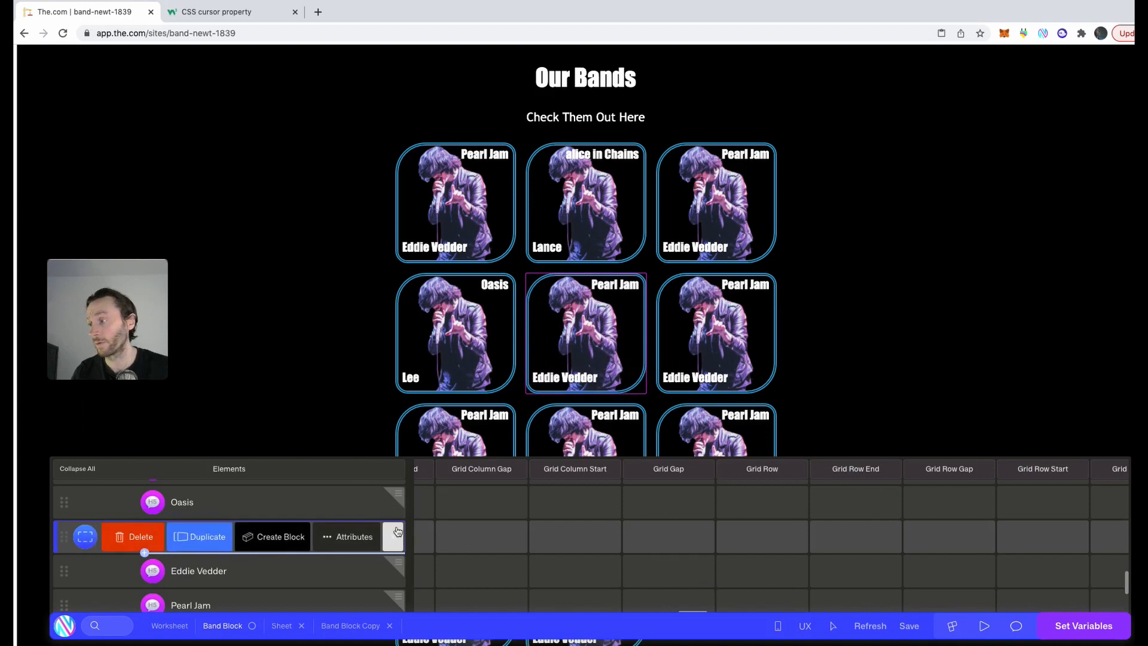
pyautogui.click(134, 538)
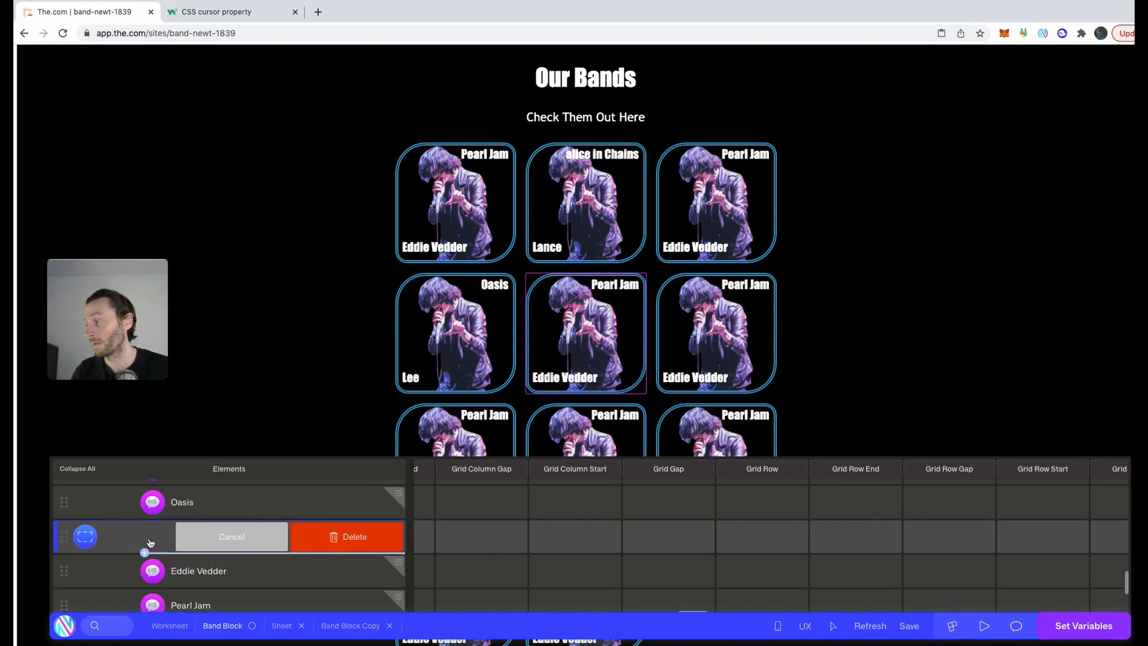
pyautogui.click(359, 546)
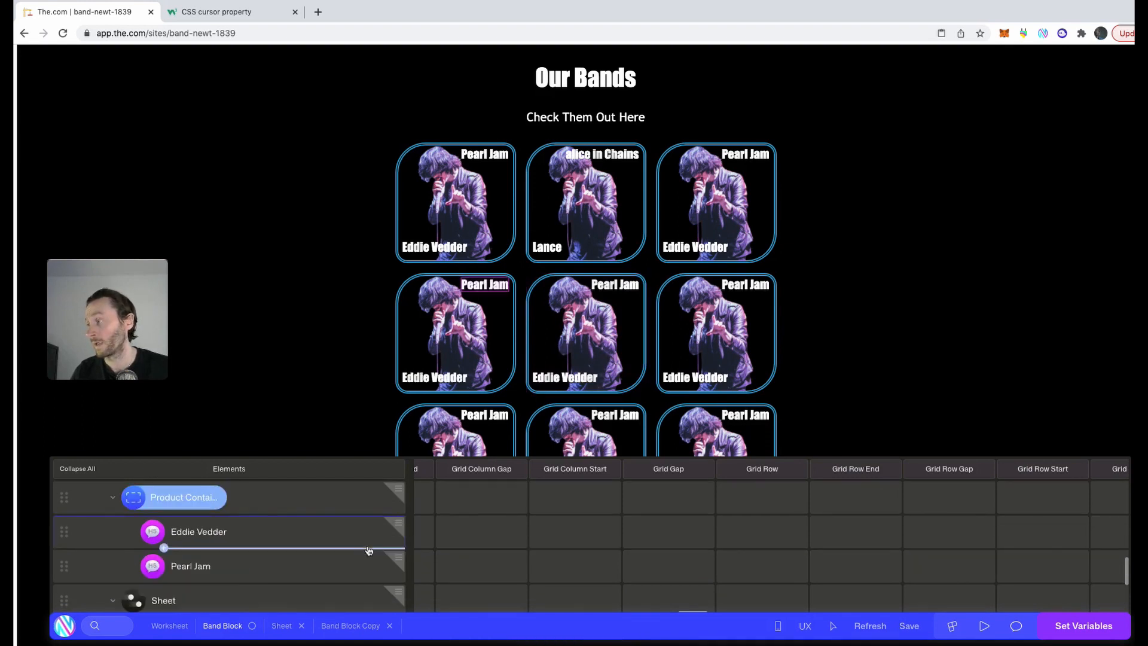
pyautogui.click(397, 494)
pyautogui.click(137, 497)
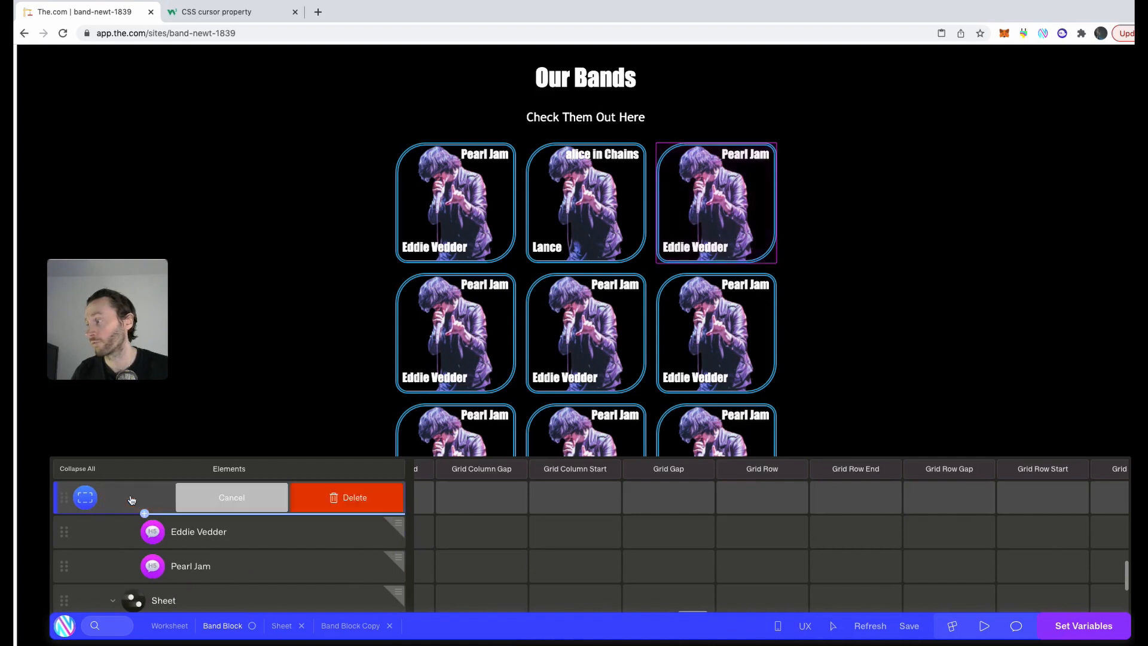
pyautogui.click(347, 497)
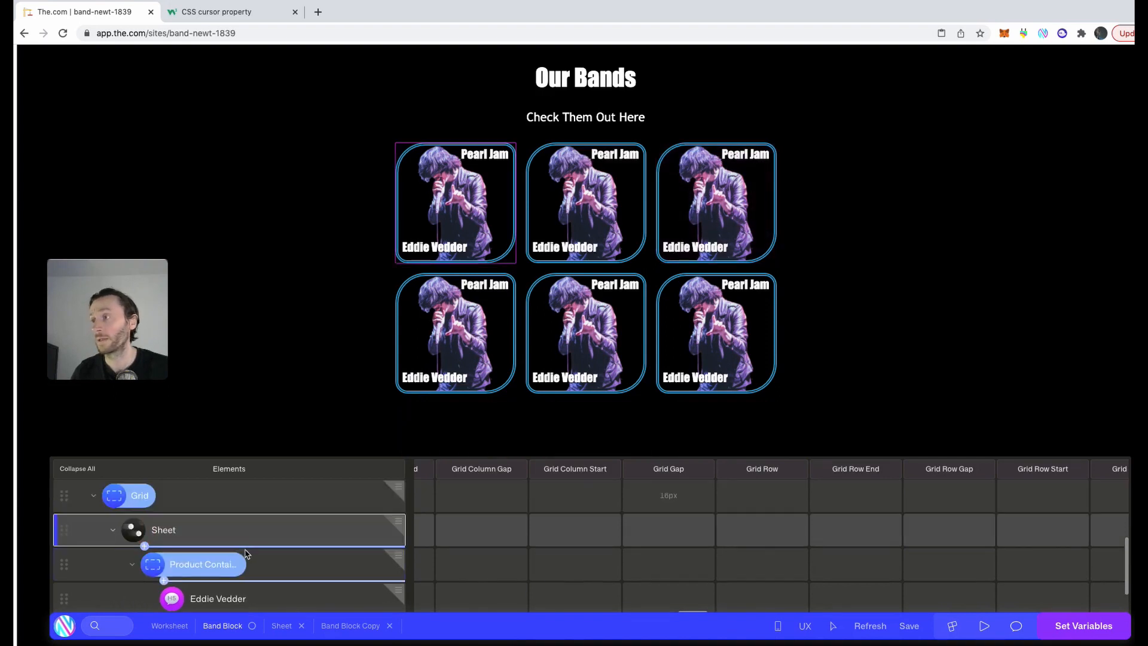
# Check the sheet's header row and set the Sheet element's Starting Row attribute to 2
pyautogui.scroll(-1, 239, 559)
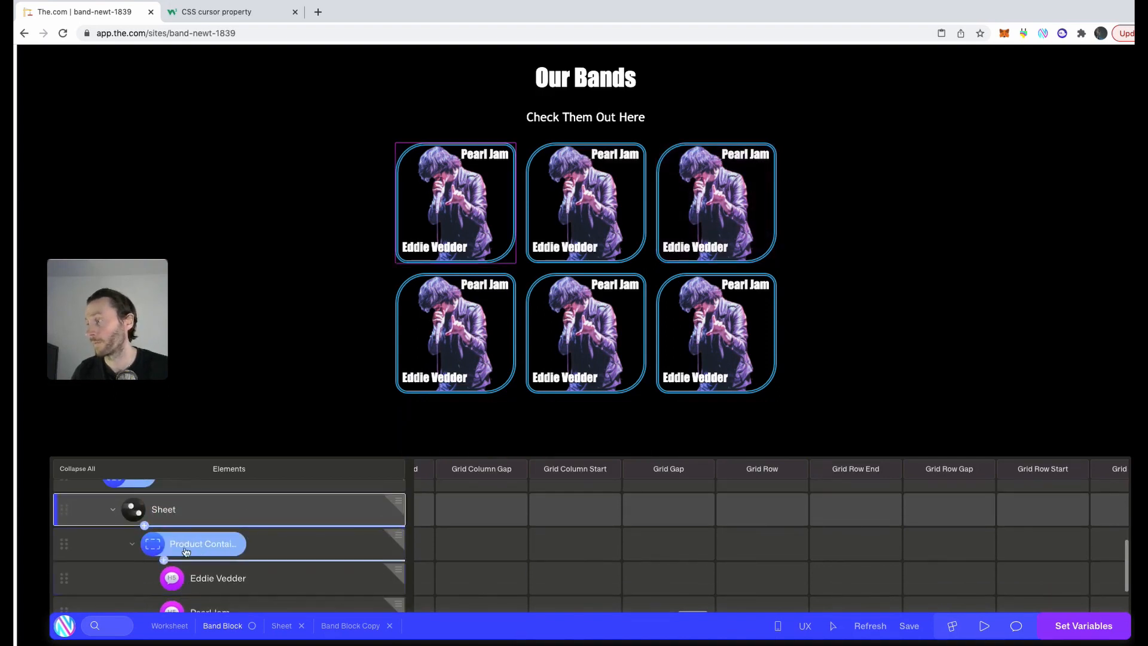
pyautogui.click(397, 505)
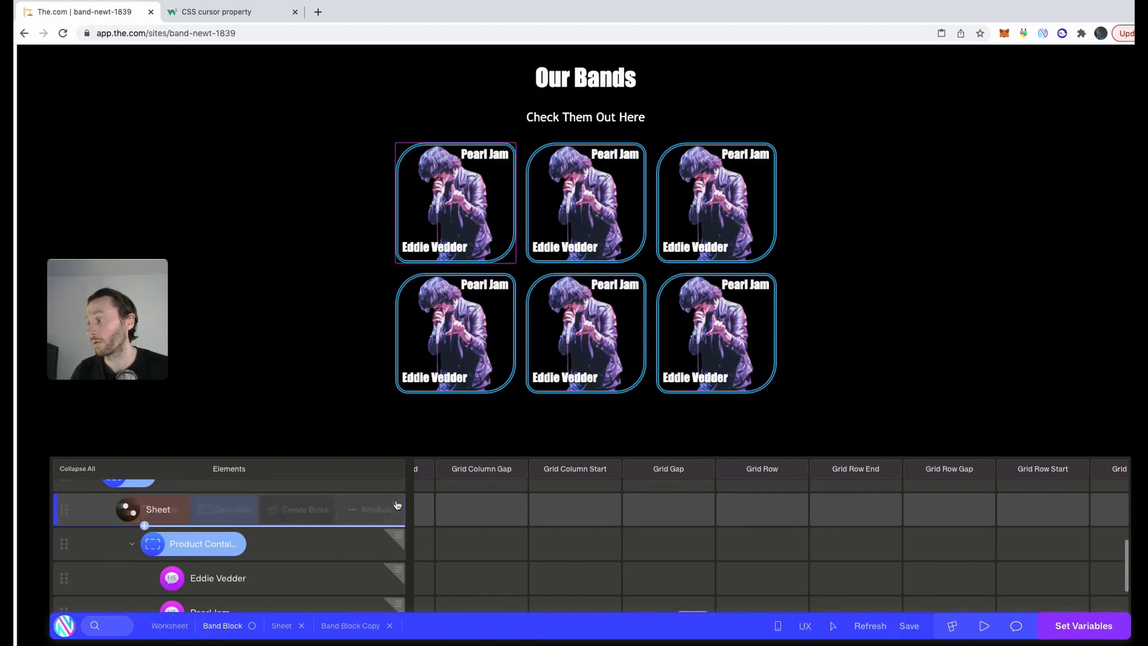
pyautogui.click(342, 508)
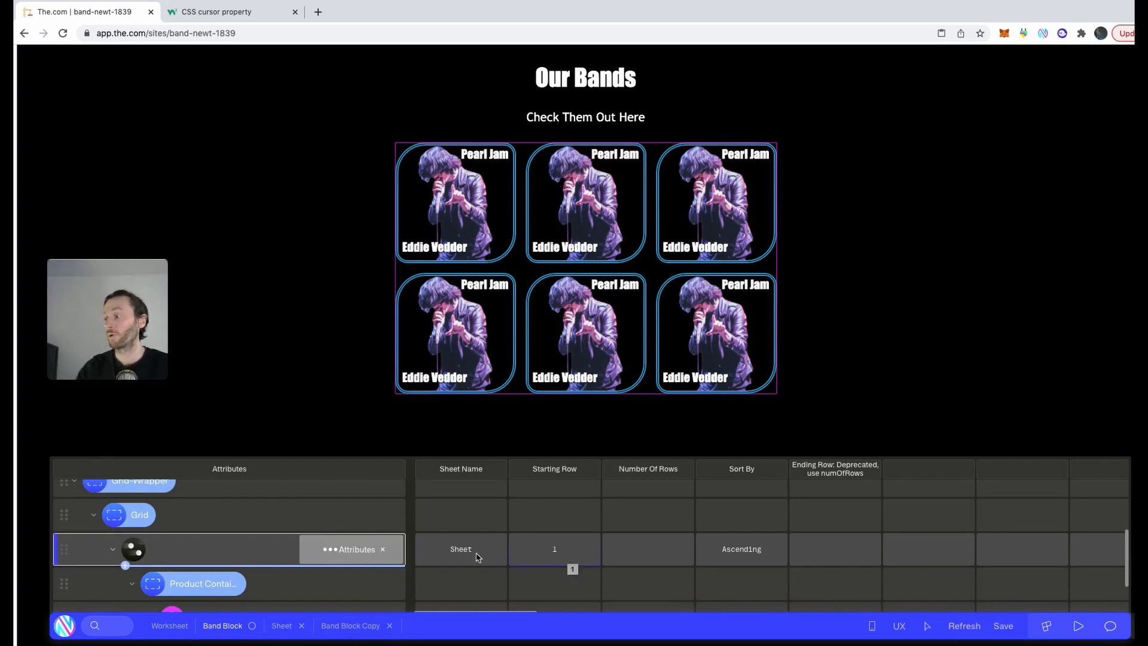
pyautogui.click(282, 626)
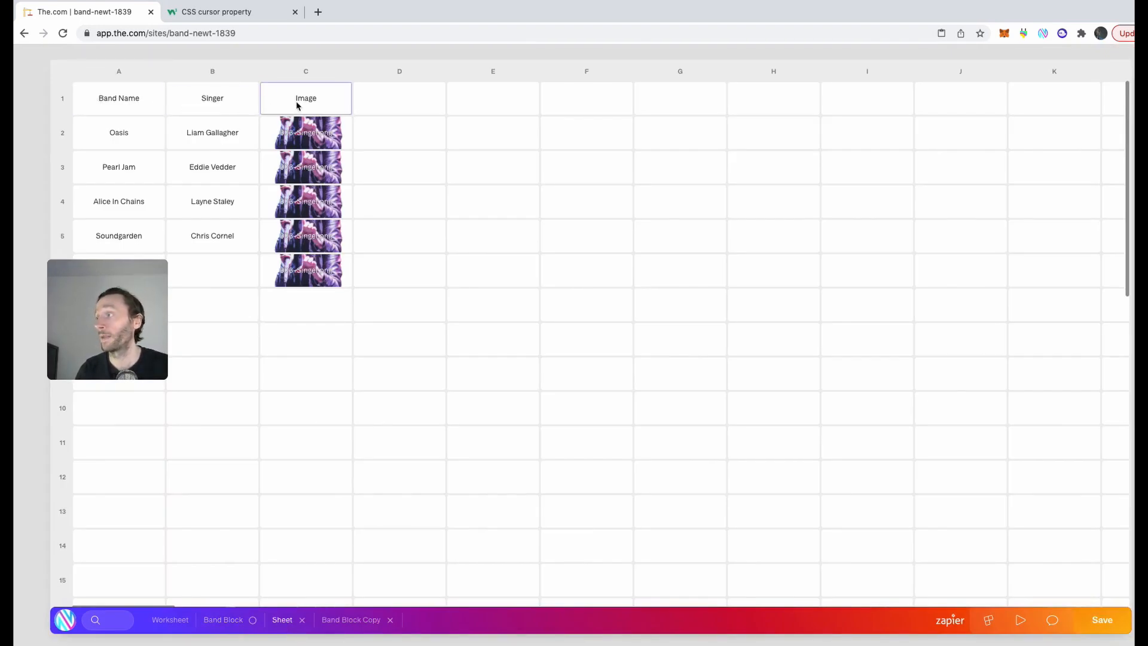
pyautogui.click(224, 623)
pyautogui.click(568, 587)
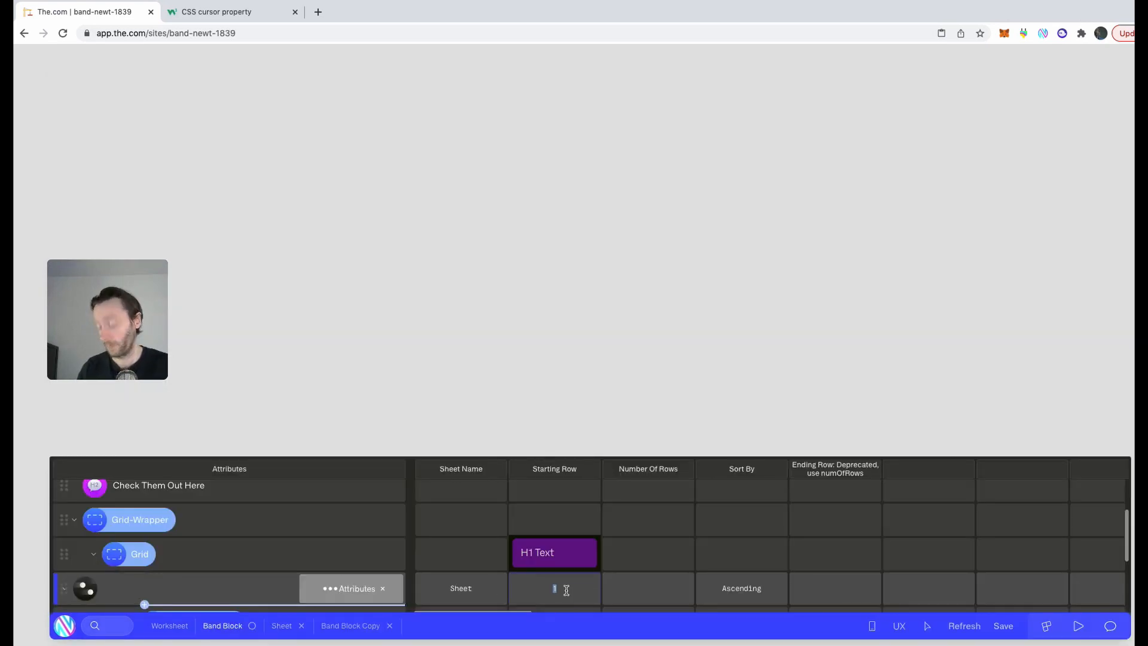
pyautogui.write('2')
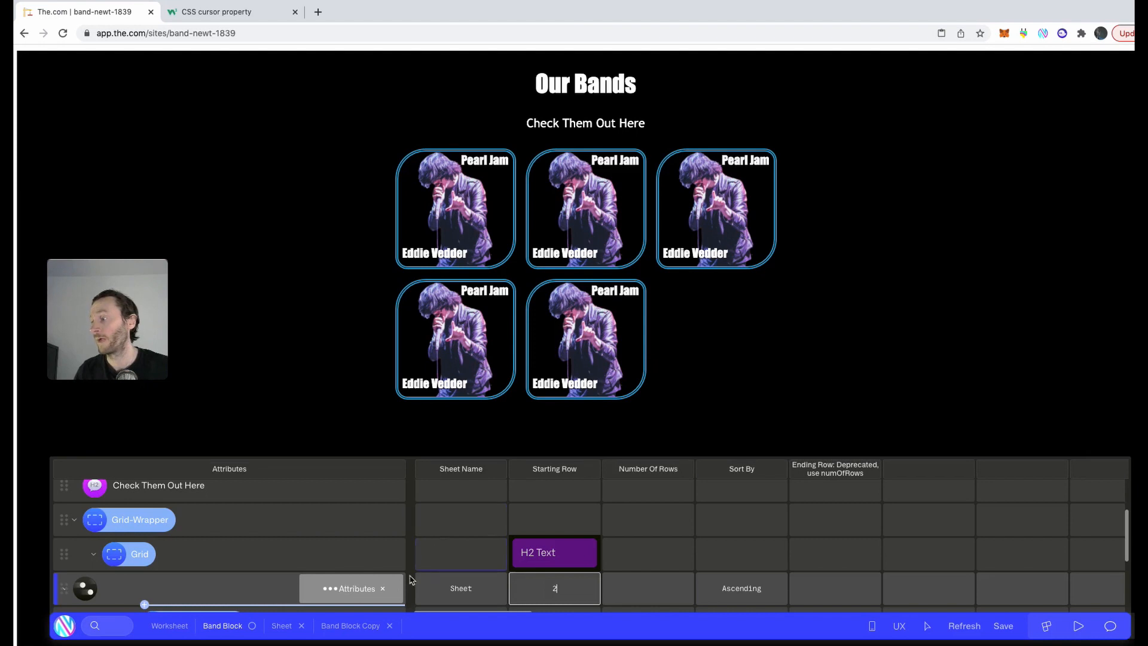
# Review the Band Name, Singer and Image columns in the sheet, and return to the Band Block
pyautogui.click(282, 625)
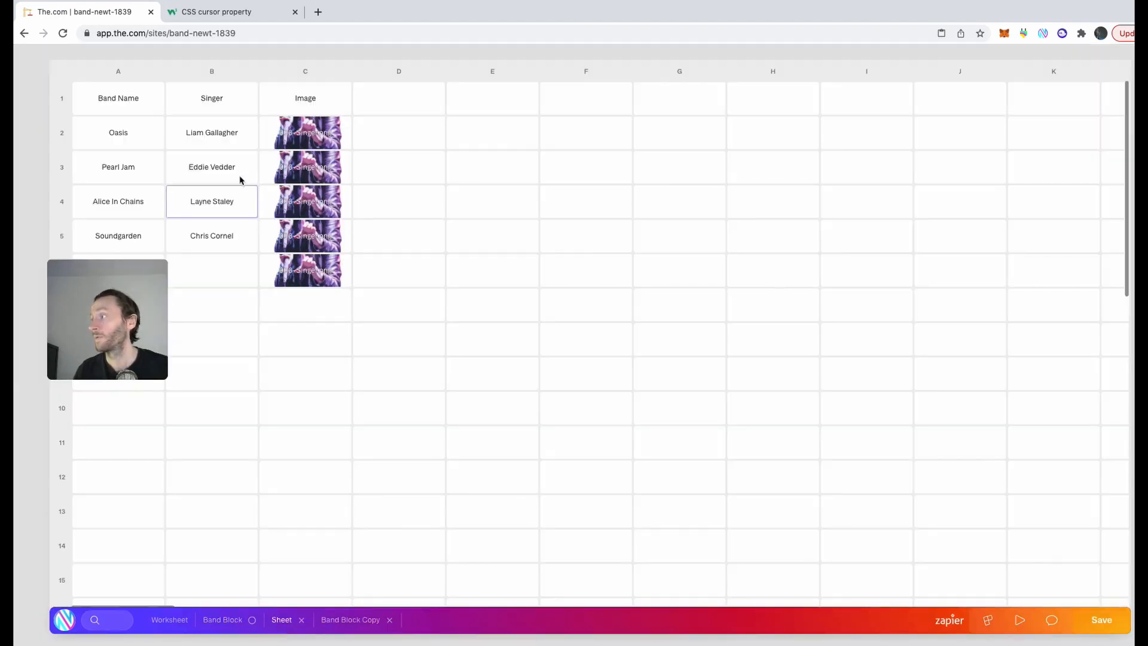
pyautogui.moveTo(110, 327); pyautogui.dragTo(111, 404)
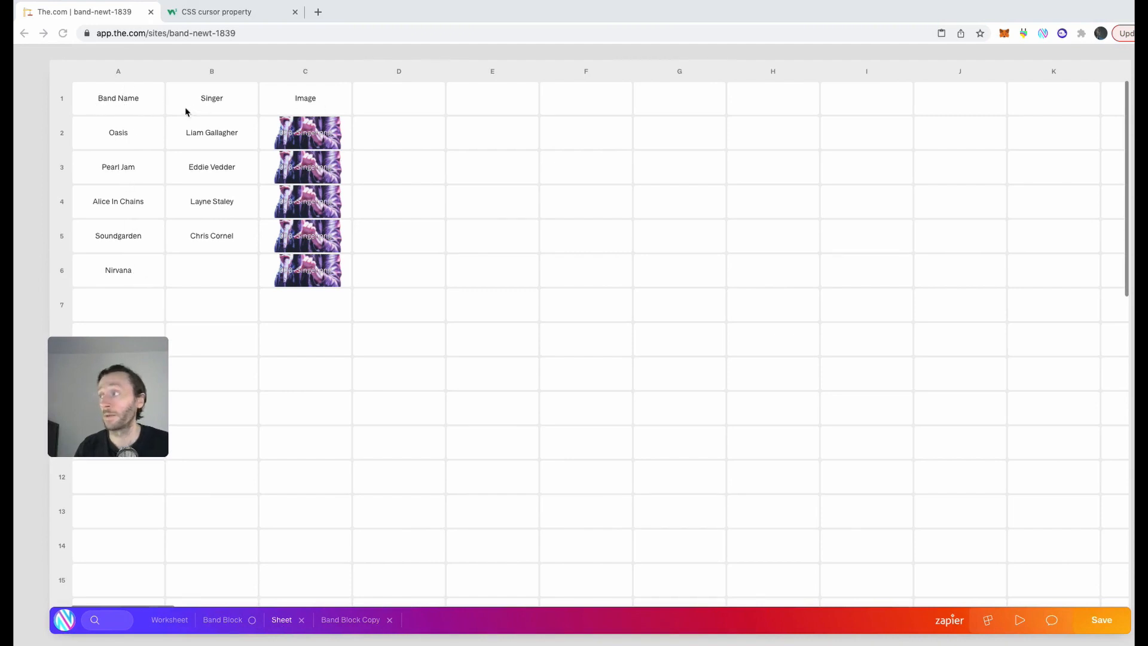
pyautogui.click(238, 623)
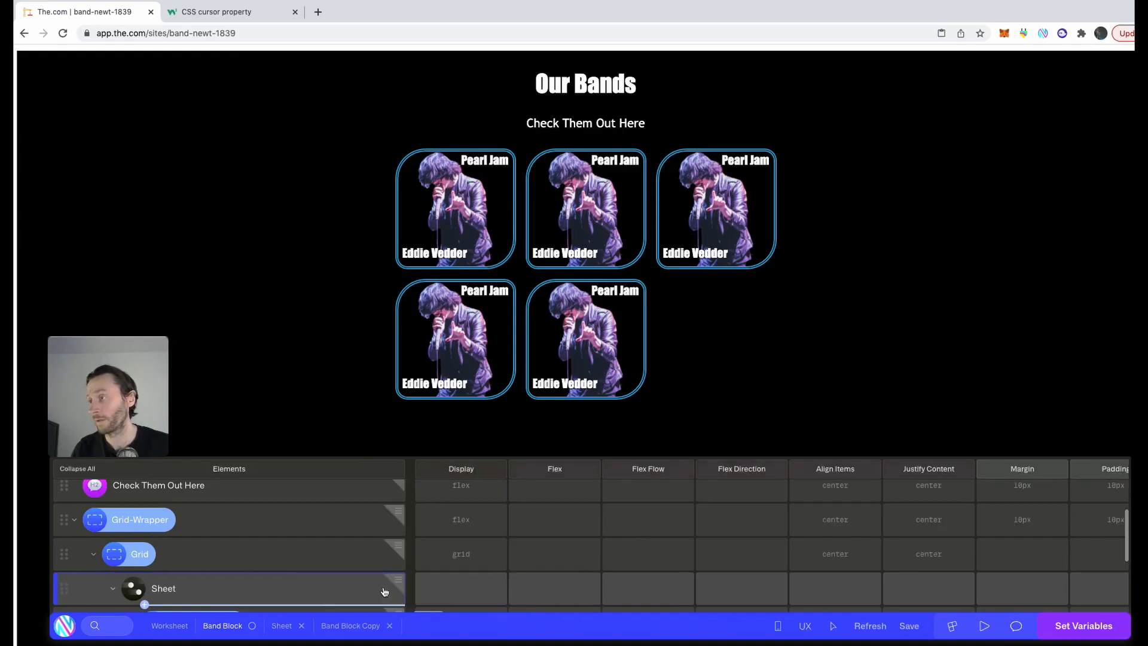
# Replace the Eddie Vedder text in the Sheet's Product Container with the column reference =A
pyautogui.scroll(-2, 328, 539)
pyautogui.scroll(-2, 323, 502)
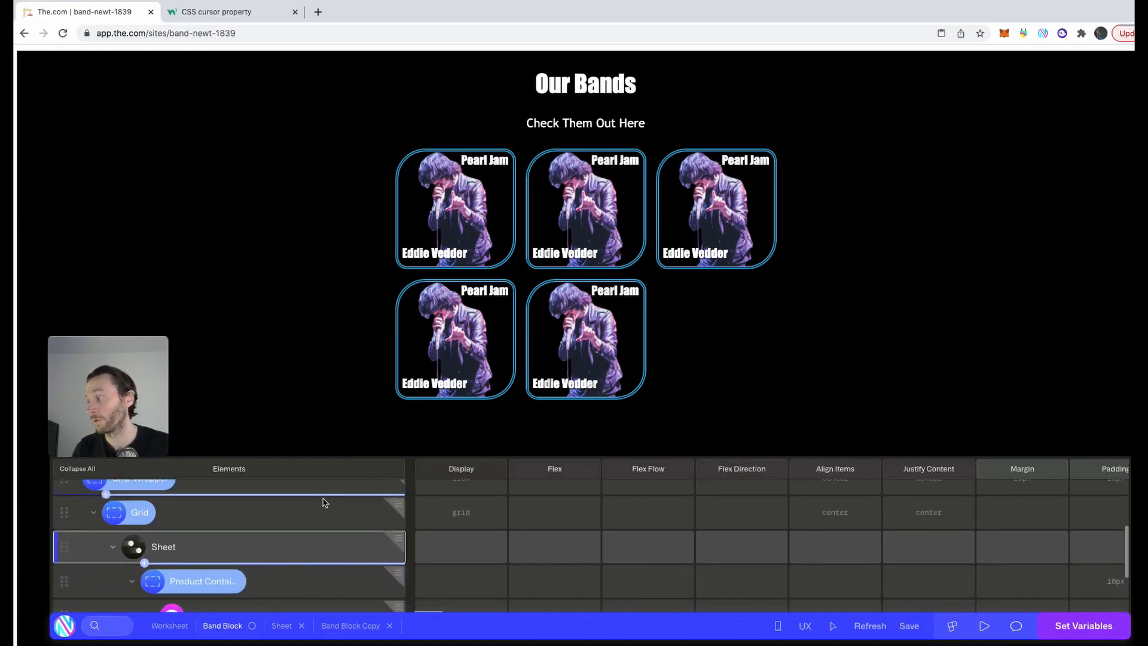
pyautogui.click(245, 594)
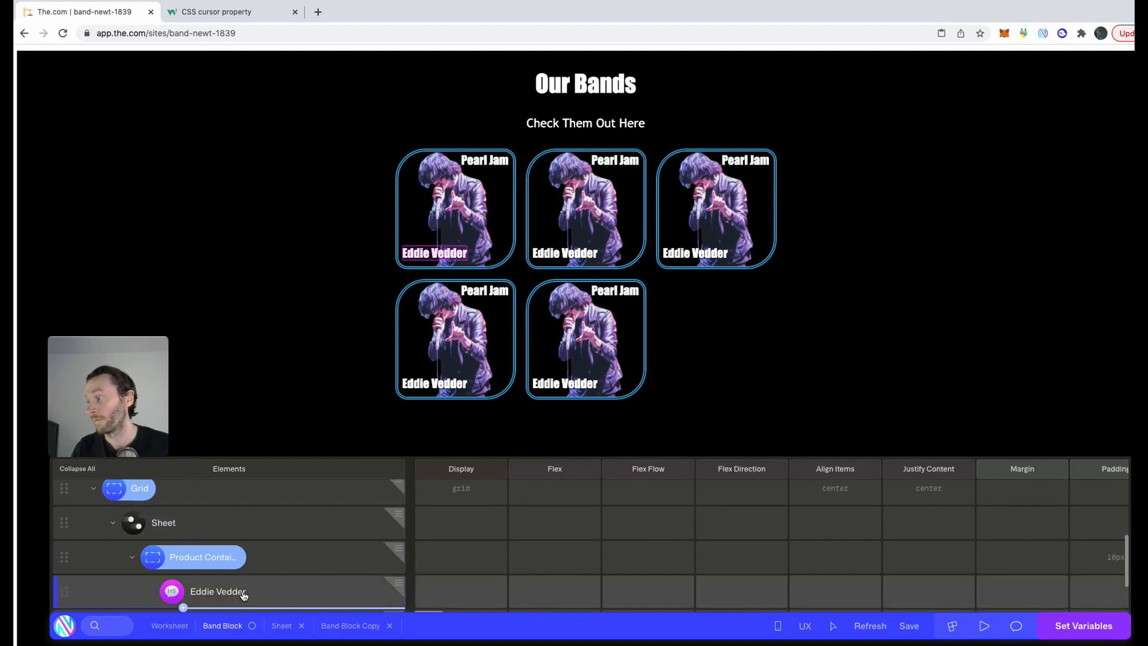
pyautogui.doubleClick(250, 592)
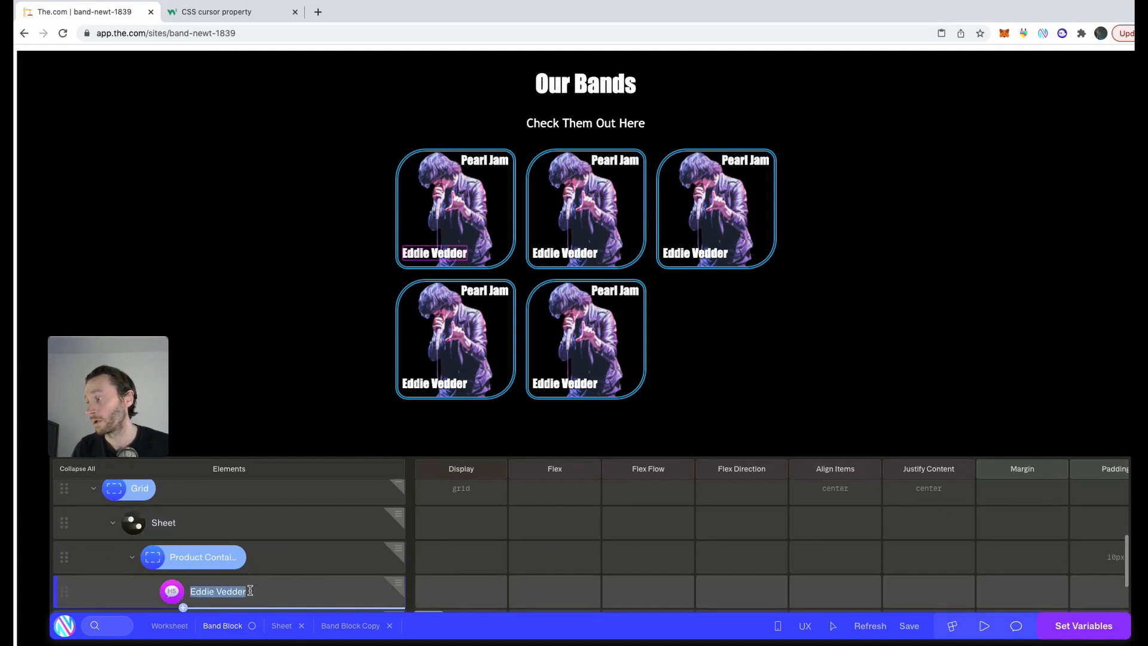
pyautogui.write('=')
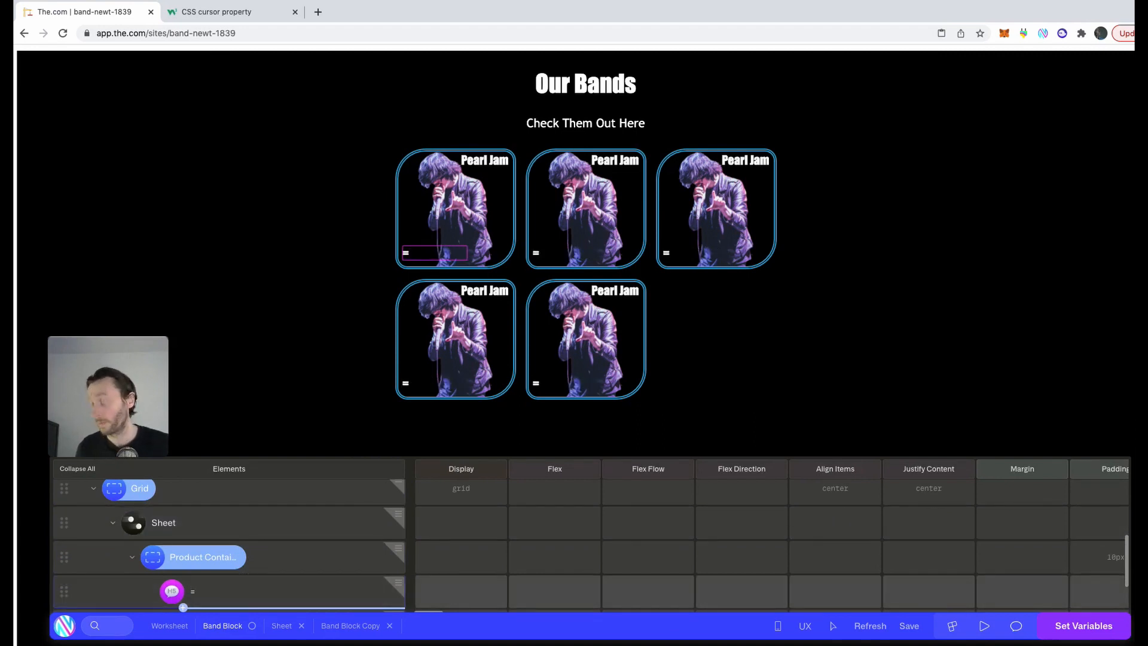
pyautogui.write('A')
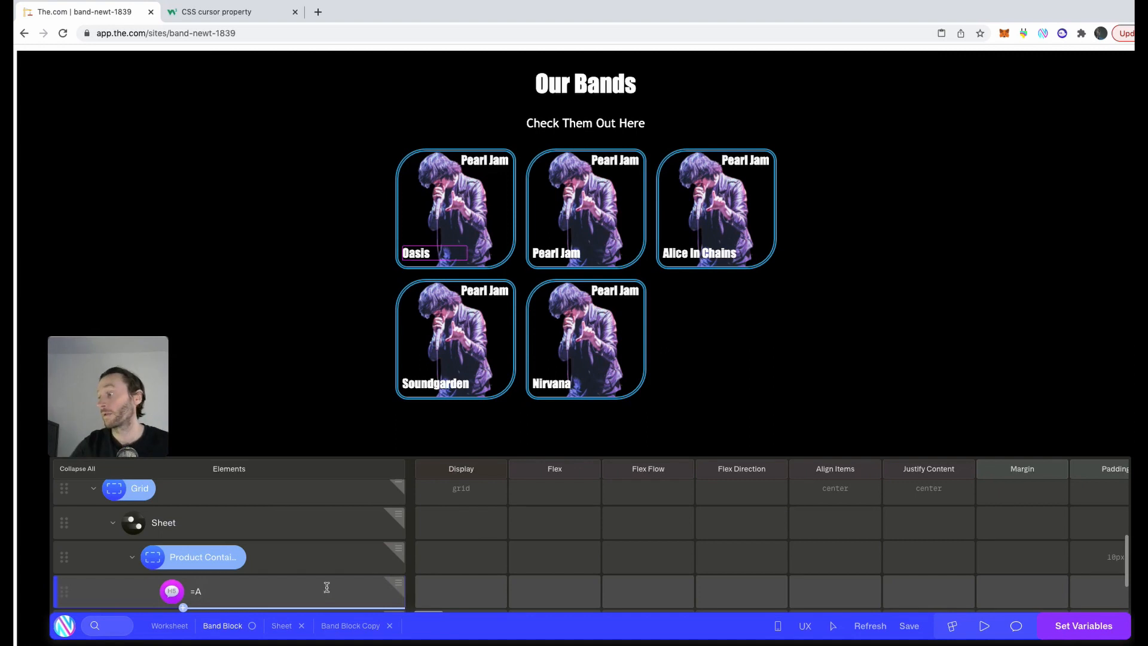
# Check the sheet's columns, then set the Product Container's singer text to =B and its Pearl Jam text to =A
pyautogui.click(281, 626)
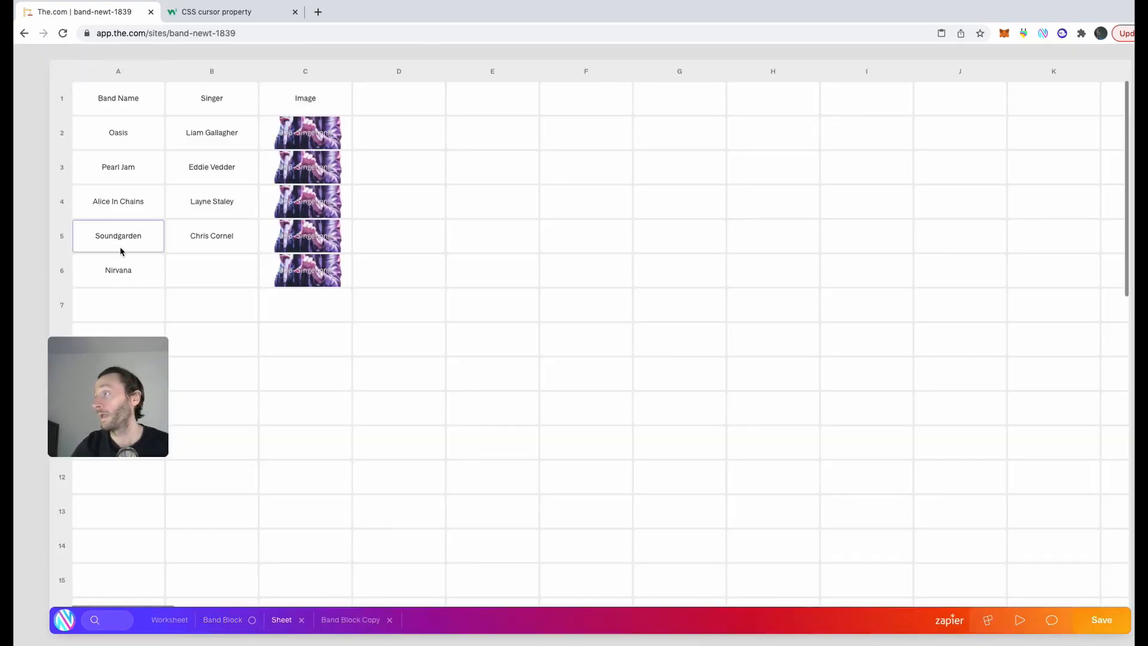
pyautogui.click(224, 620)
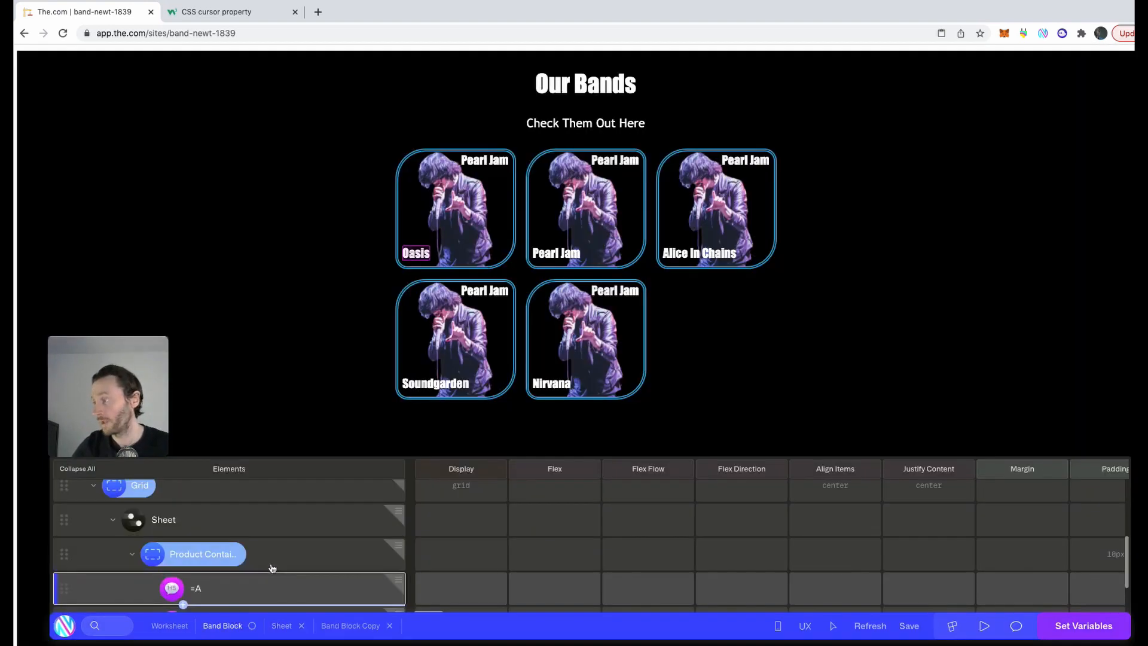
pyautogui.scroll(-2, 263, 565)
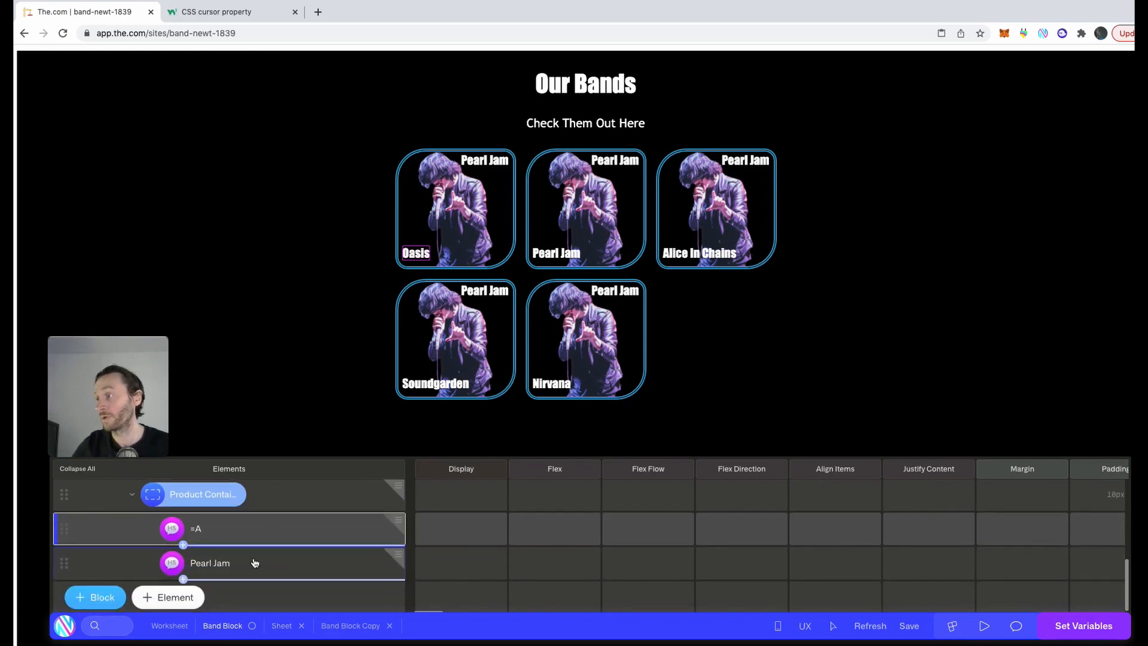
pyautogui.click(218, 528)
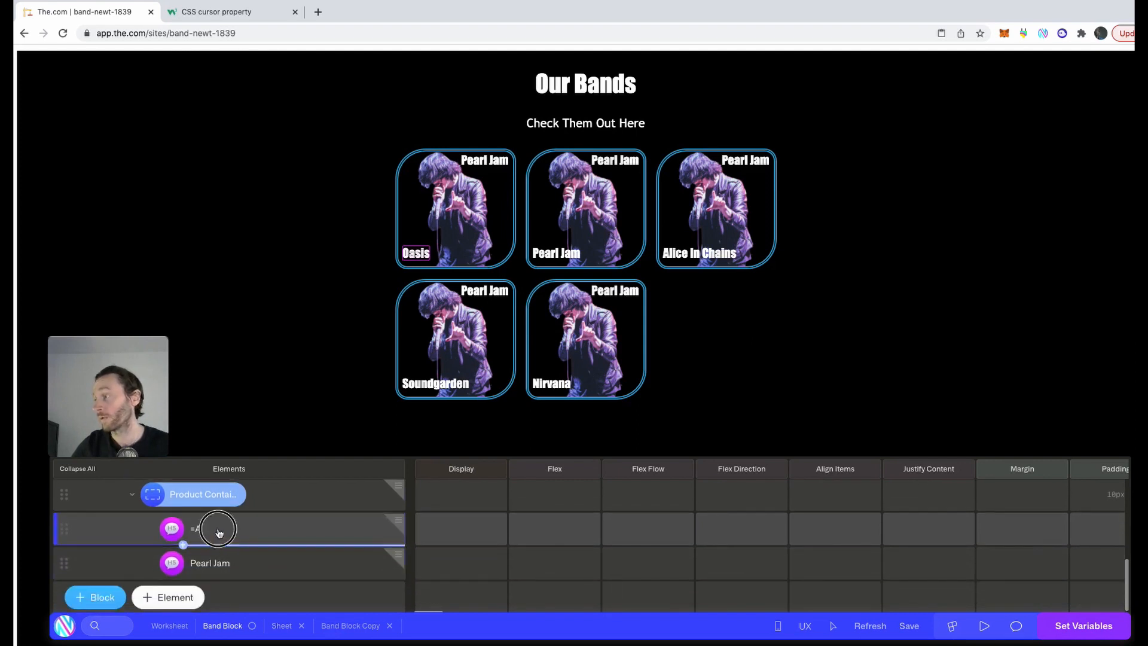
pyautogui.press('BackSpace')
pyautogui.write('B')
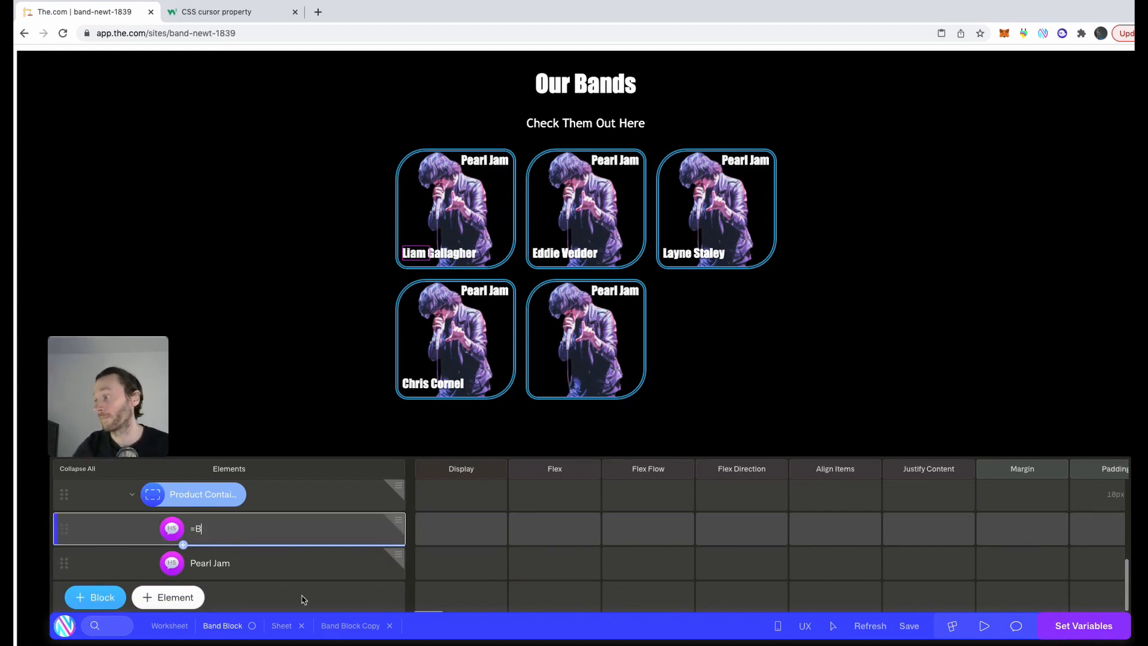
pyautogui.click(274, 565)
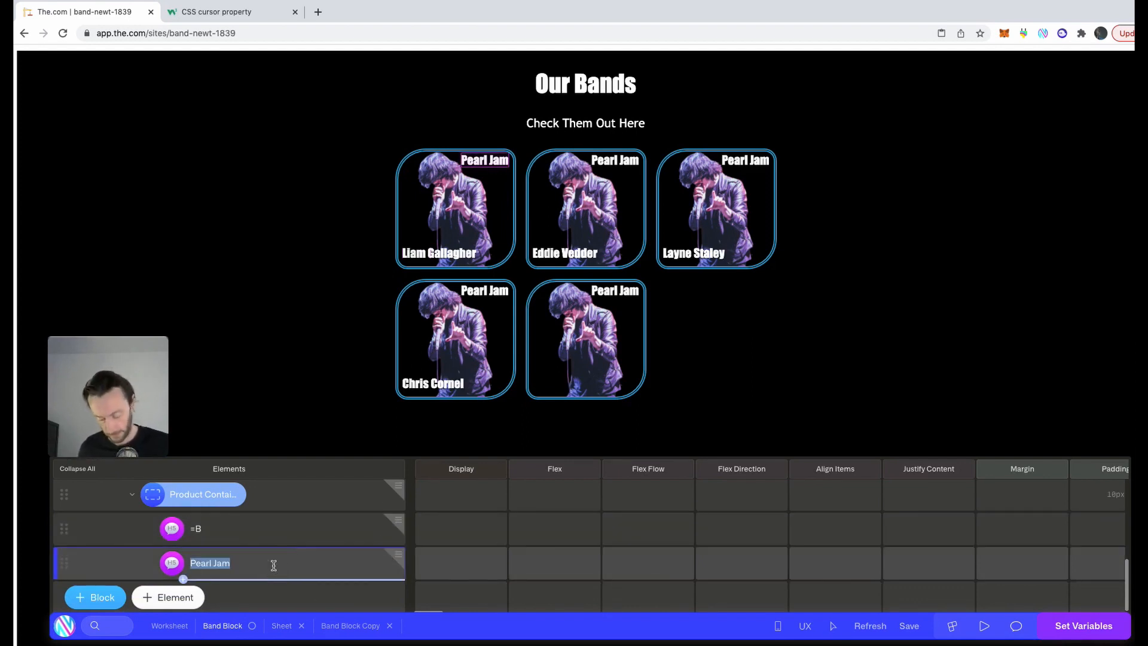
pyautogui.write('=A')
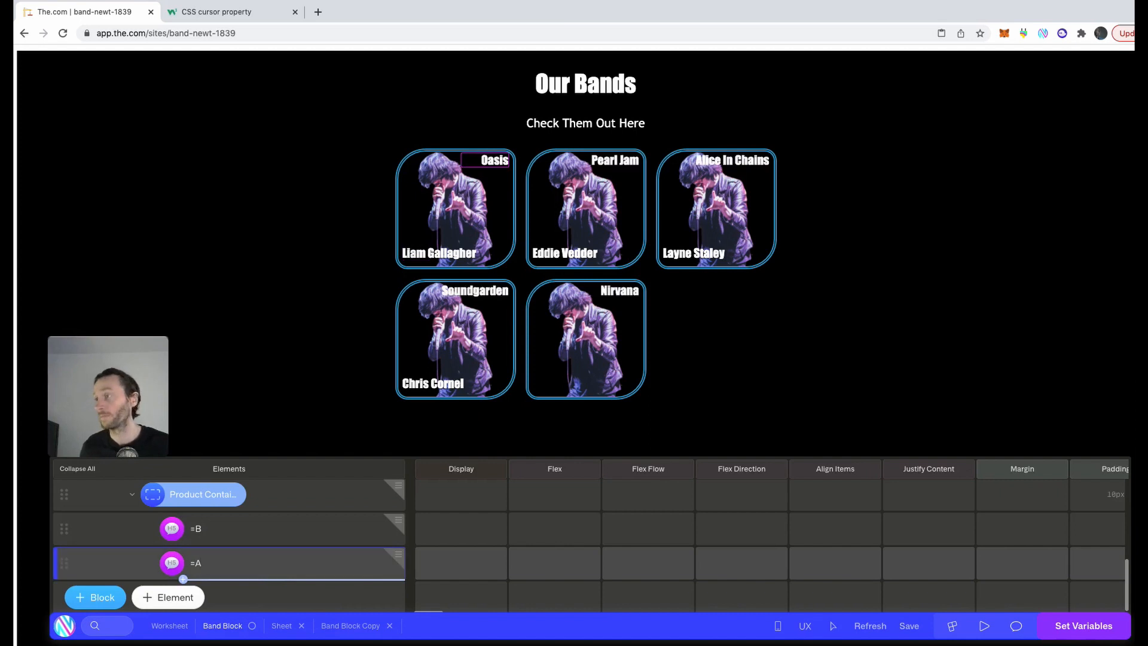
# Set the Background Image of the Product Container inside the Sheet element to =C
pyautogui.scroll(3, 240, 557)
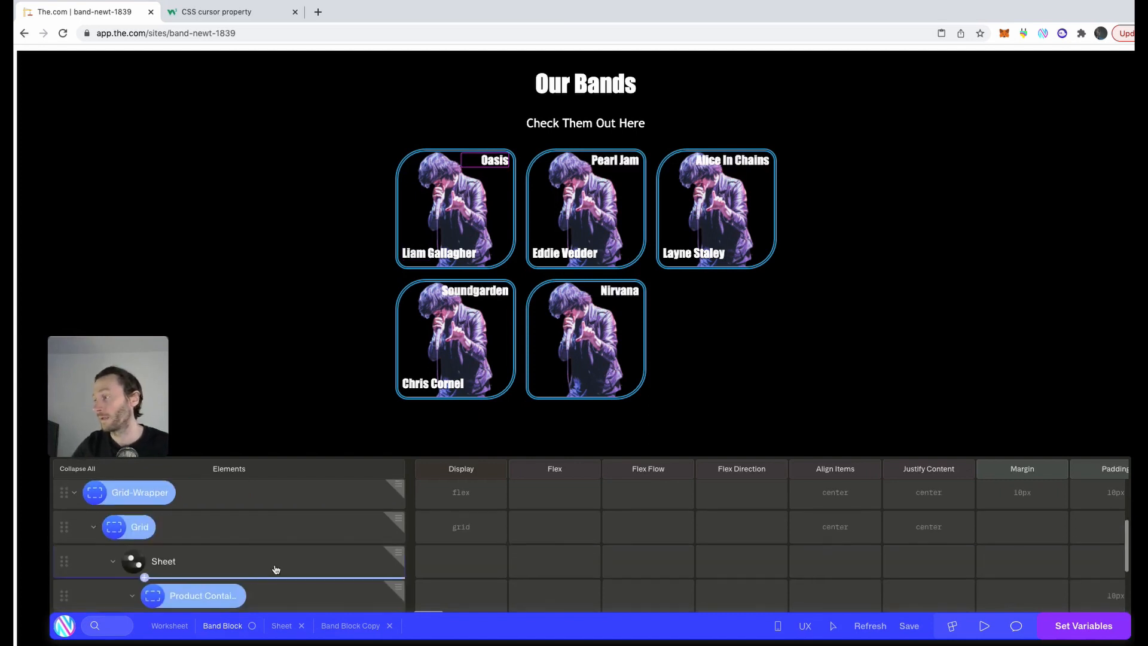
pyautogui.click(215, 583)
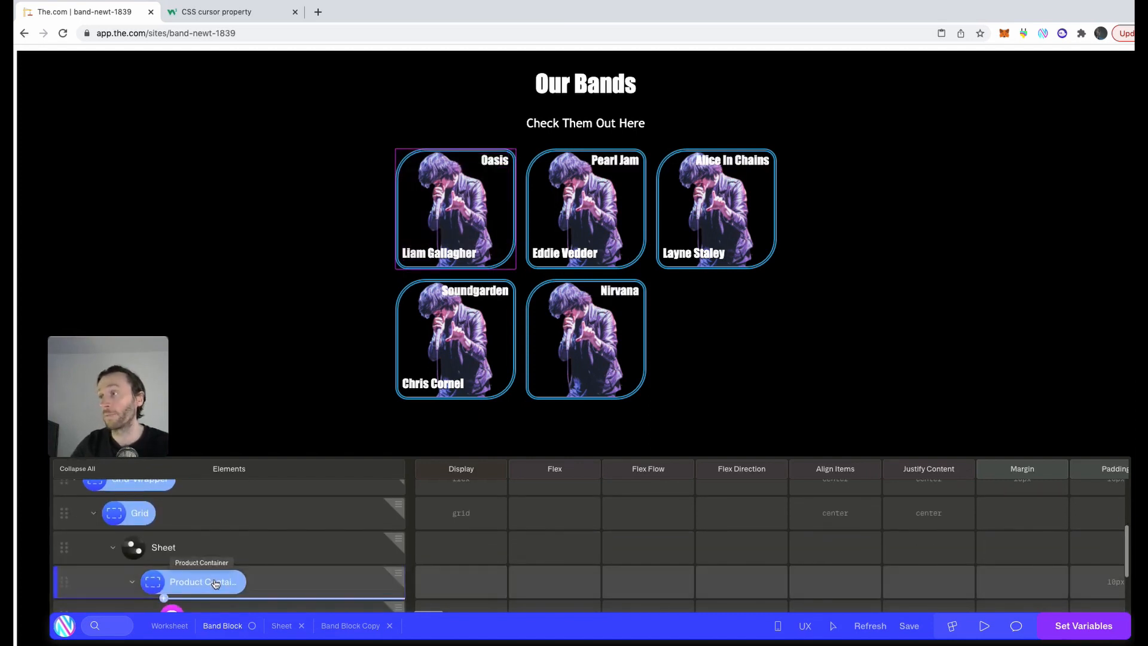
pyautogui.click(215, 583)
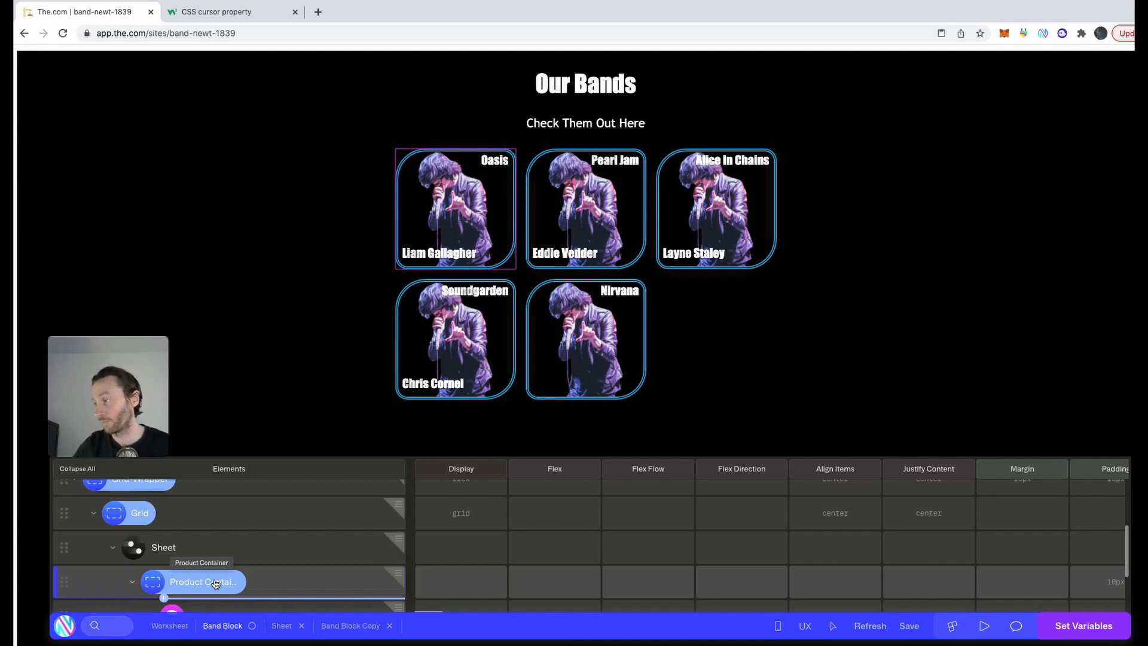
pyautogui.click(213, 583)
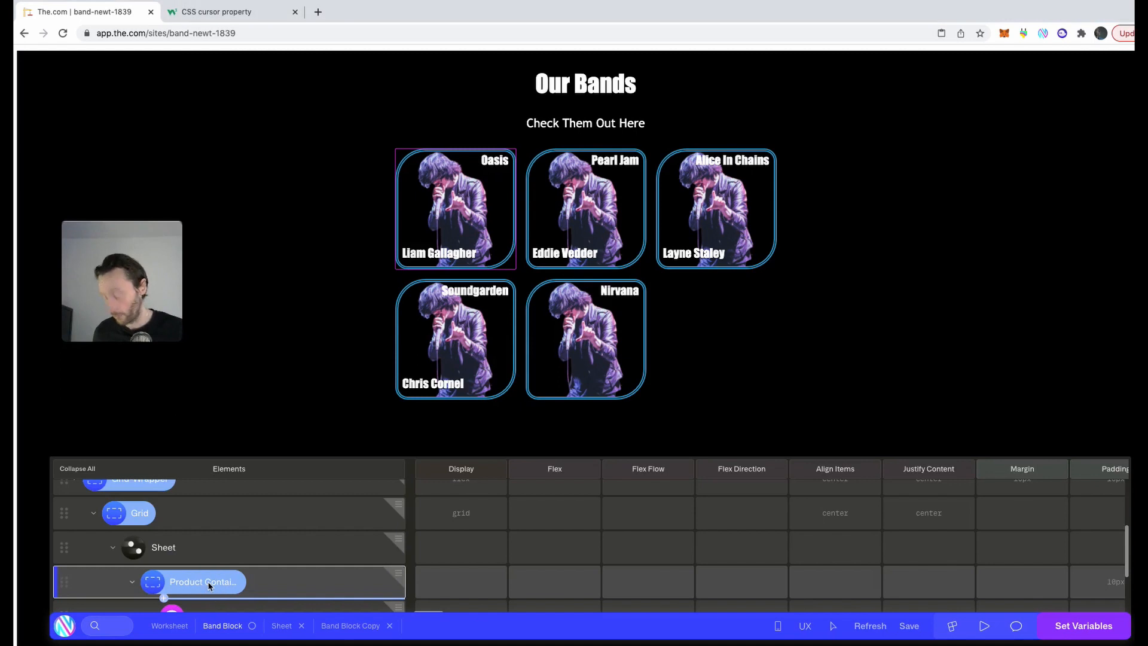
pyautogui.press('super+k')
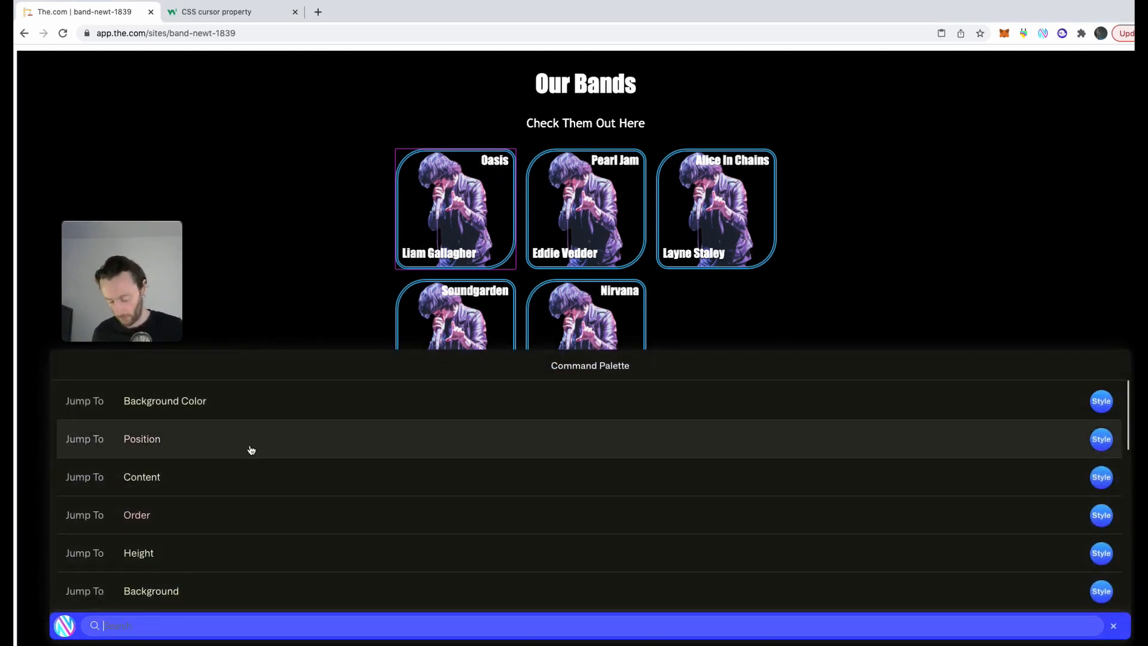
pyautogui.write('ba')
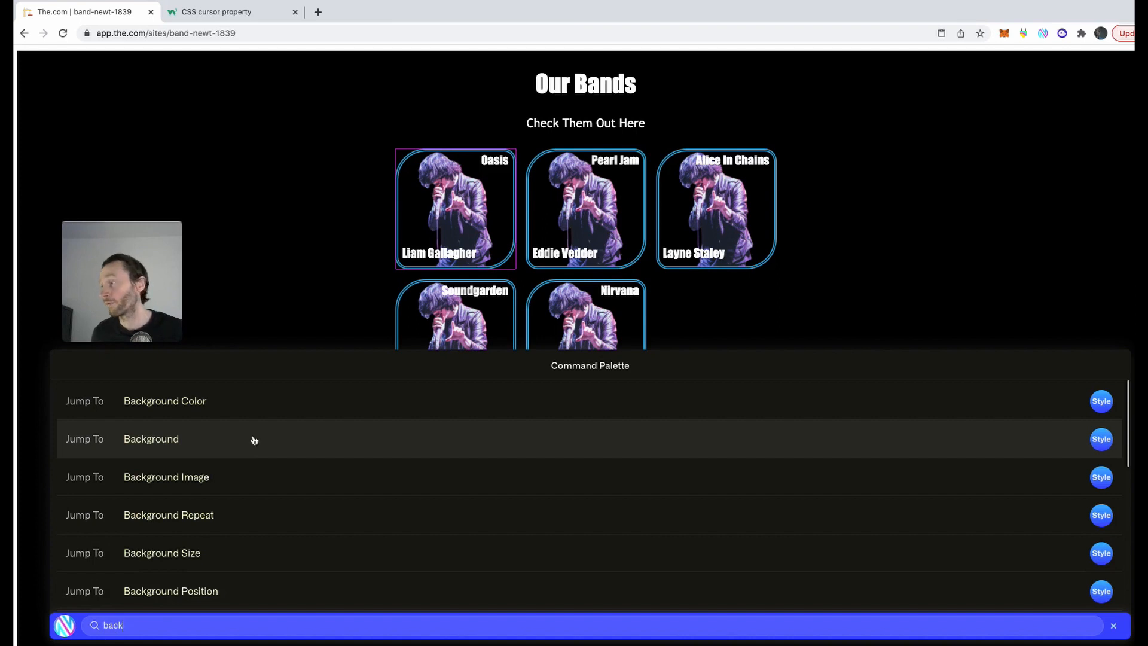
pyautogui.write('ck')
pyautogui.click(231, 478)
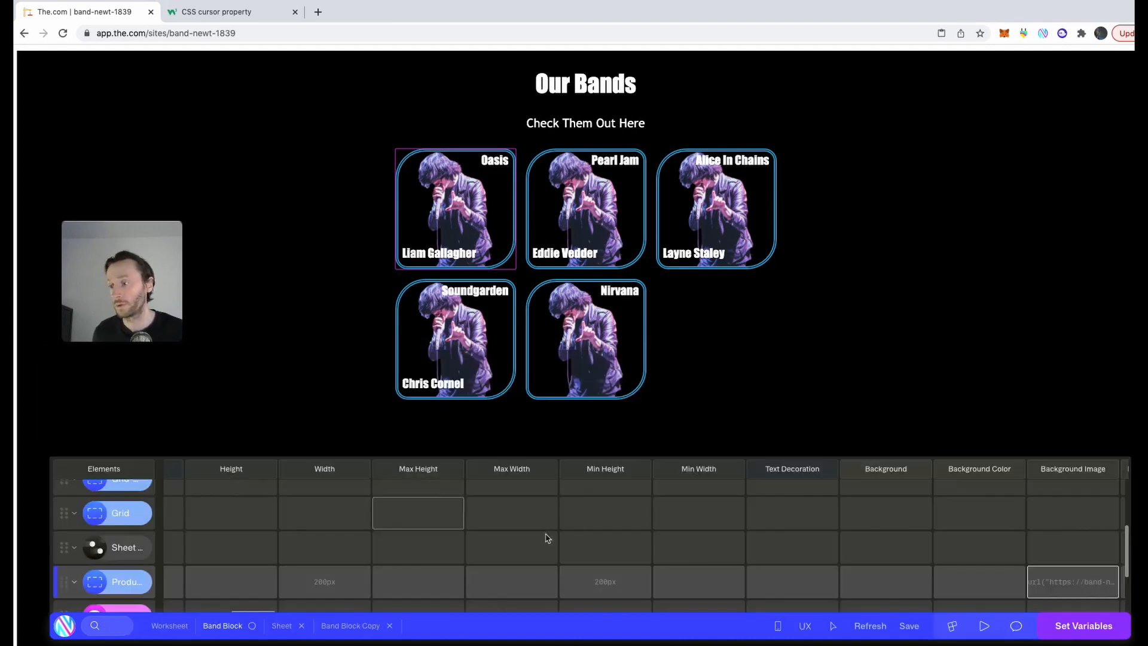
pyautogui.click(1068, 585)
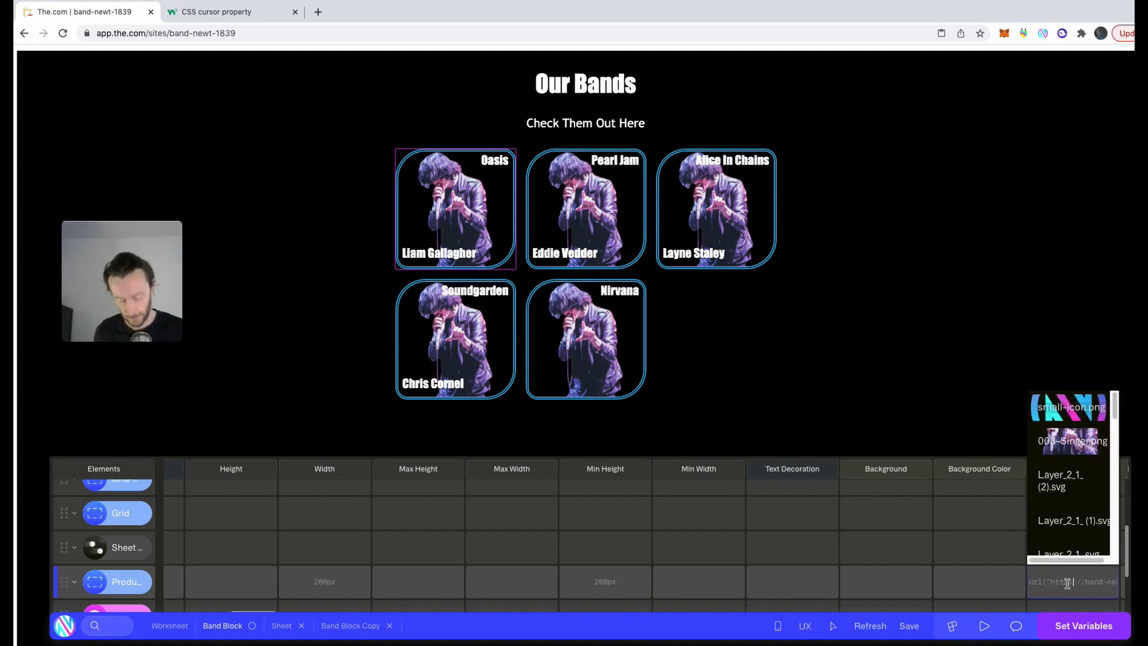
pyautogui.write('=')
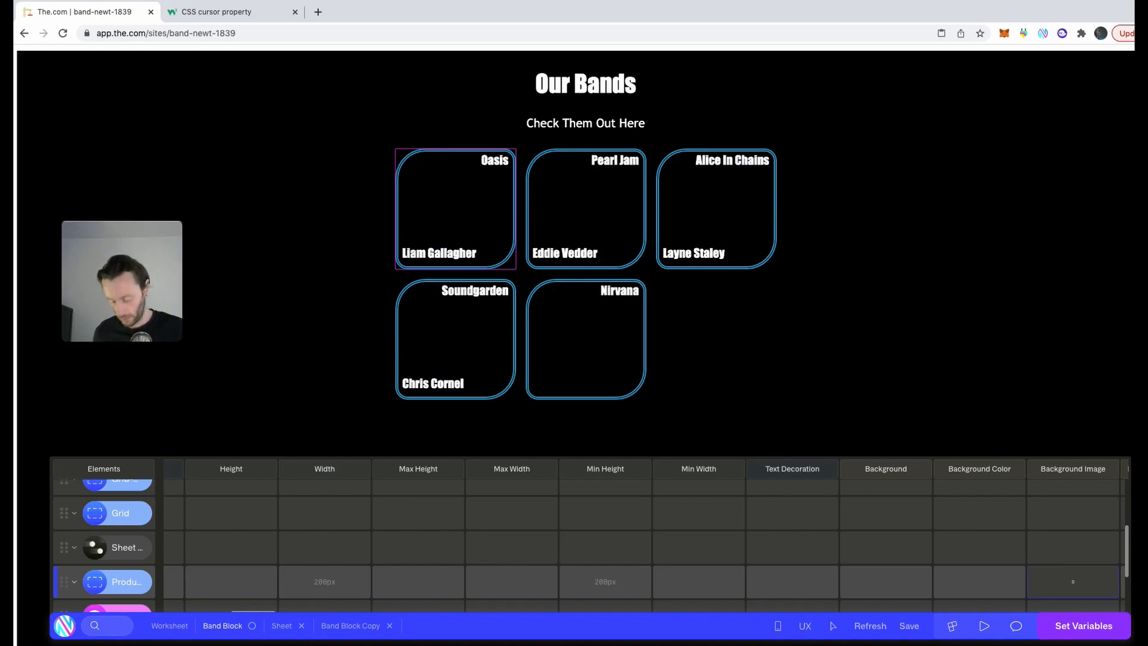
pyautogui.write('C')
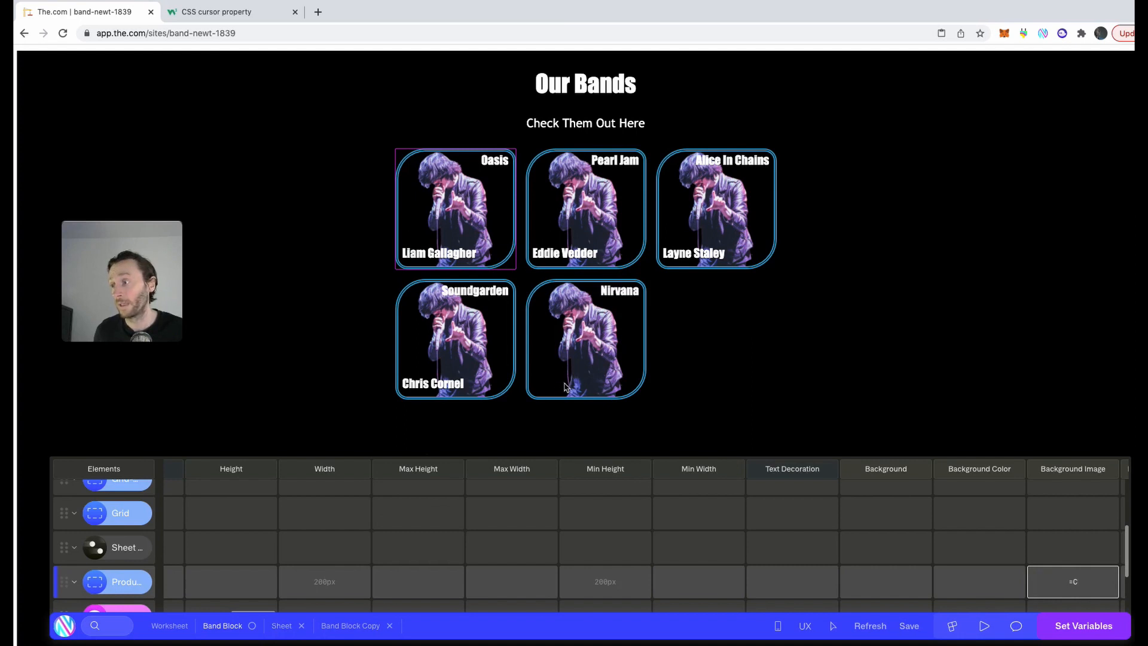
# Enter Kurt Cobain as Nirvana's singer in cell B6 of the sheet and save the sheet
pyautogui.click(282, 626)
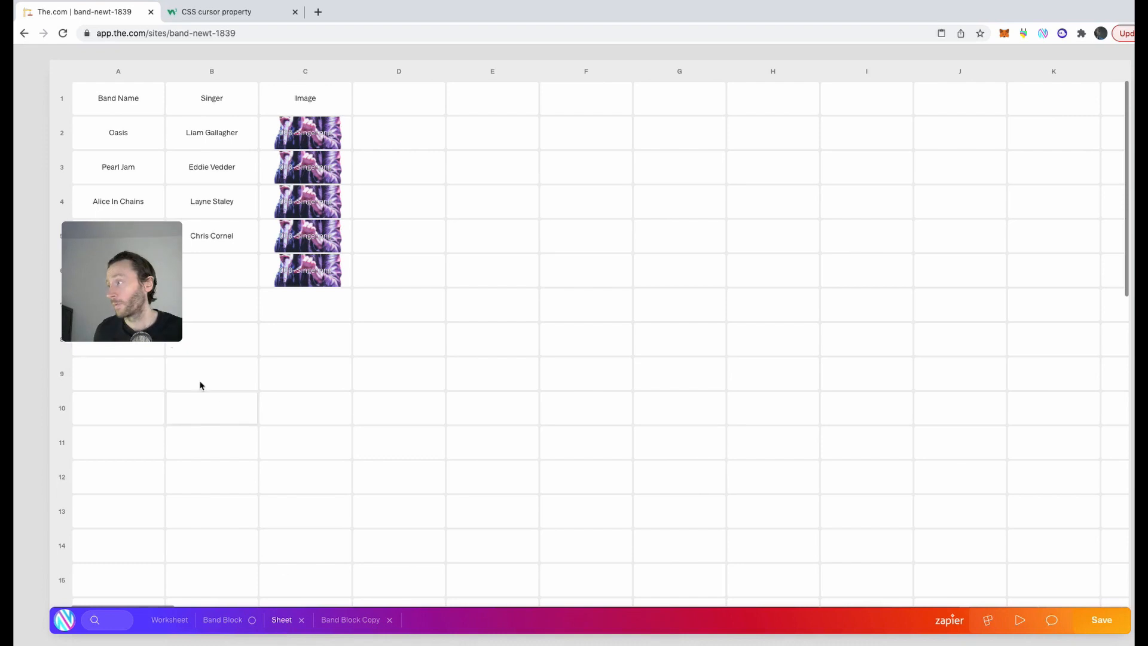
pyautogui.click(210, 272)
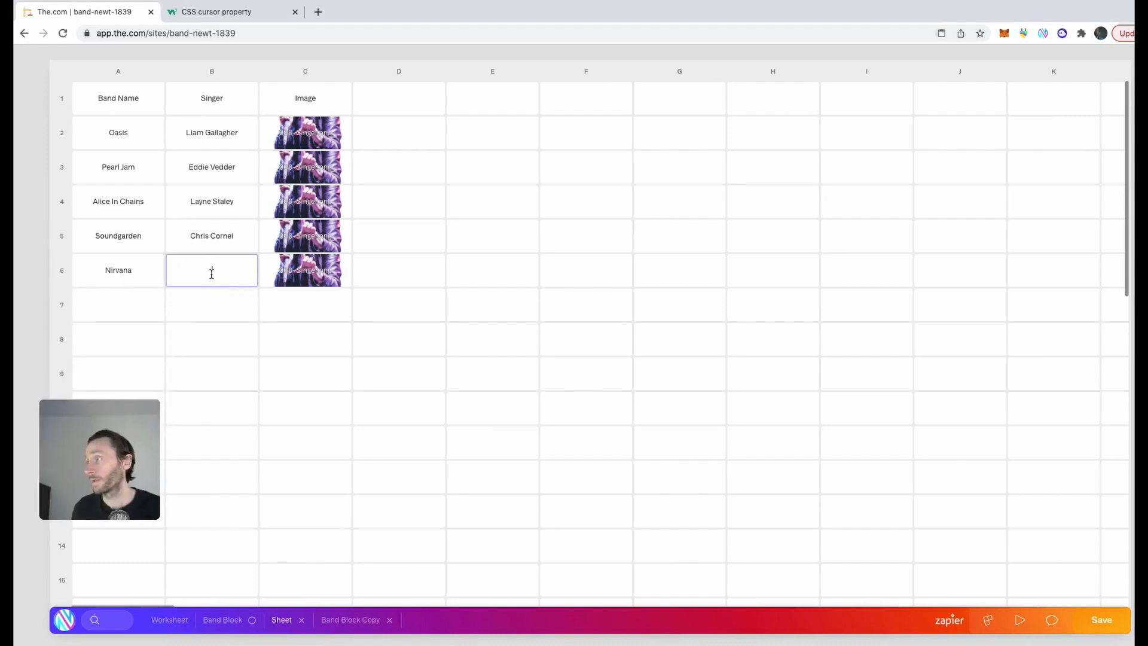
pyautogui.write('Ku')
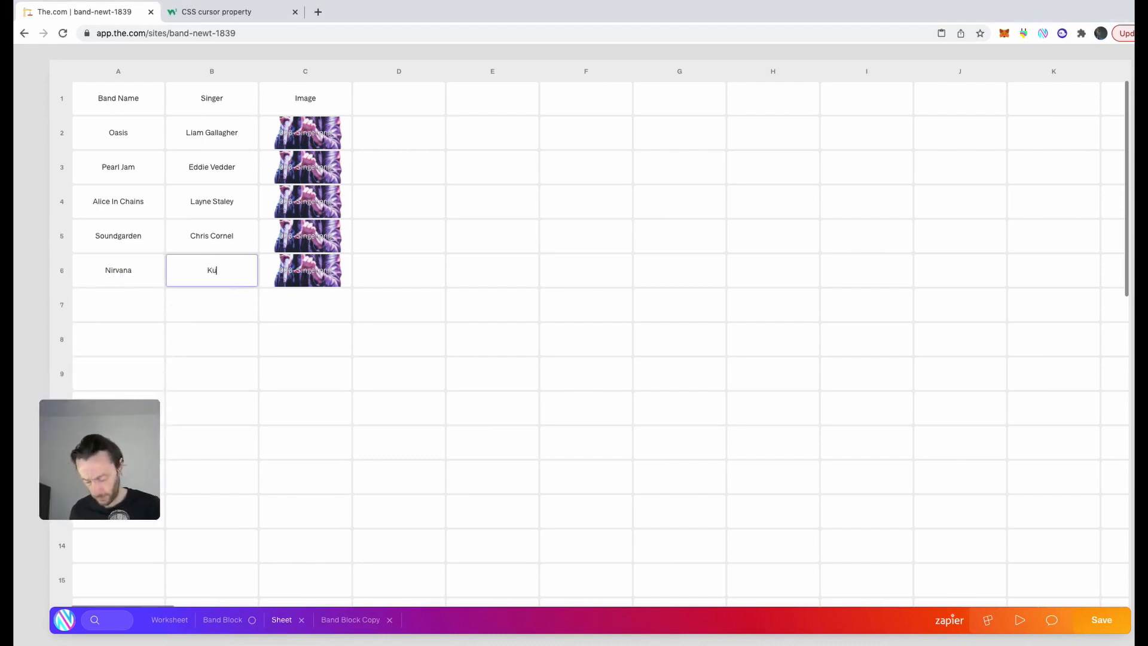
pyautogui.write('rt Cobain')
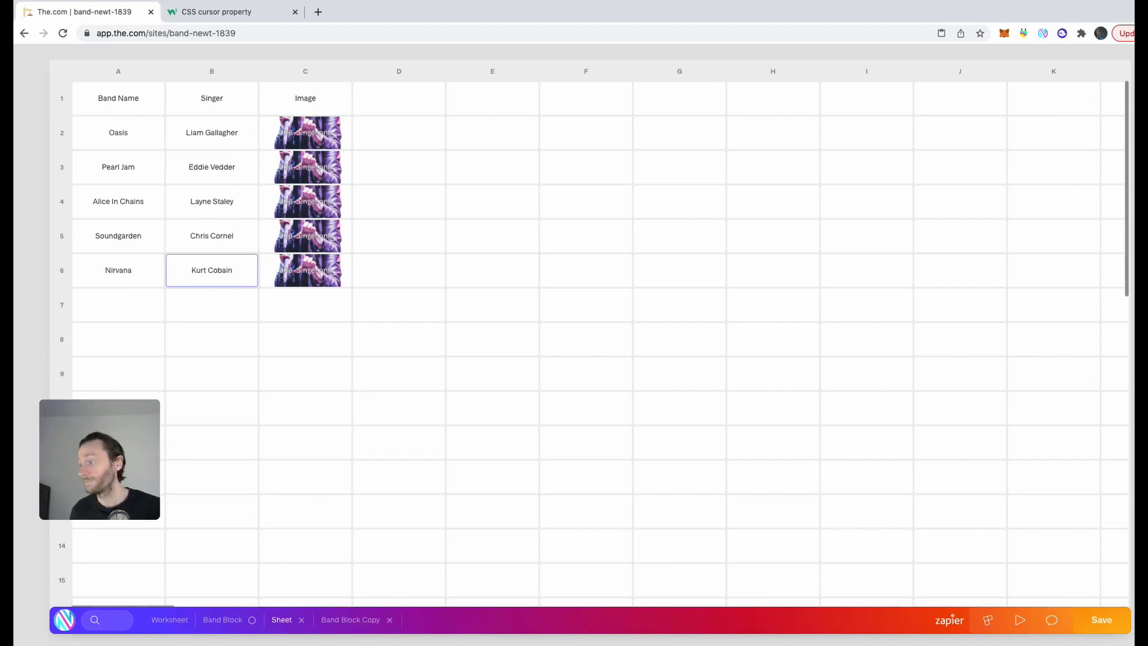
pyautogui.click(1102, 619)
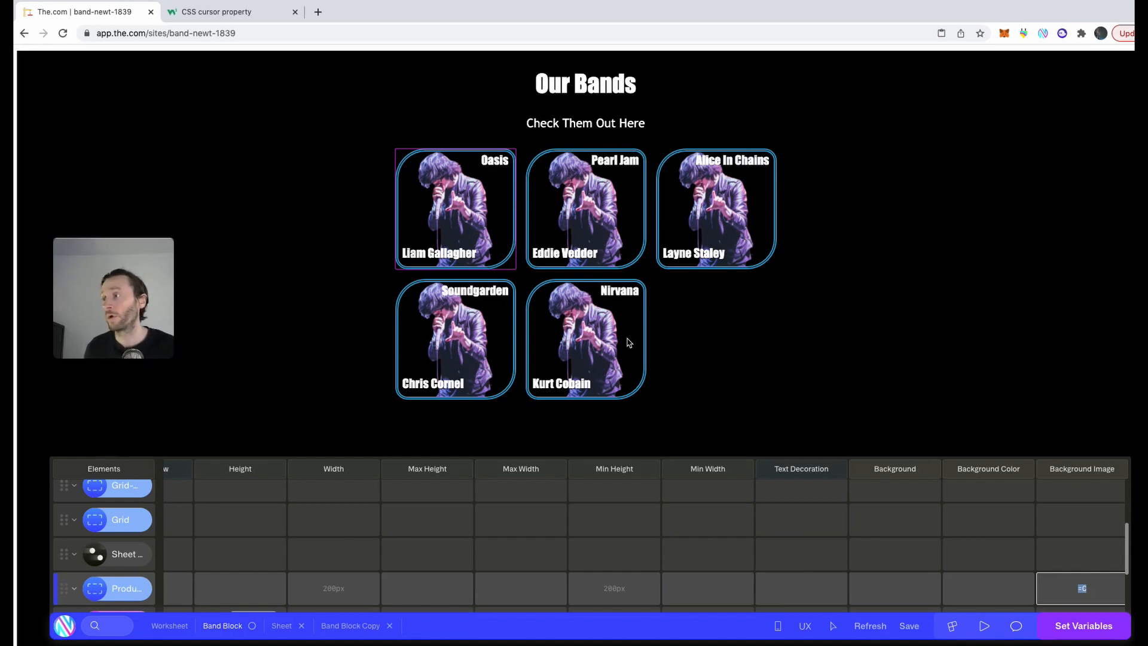
# Switch the style editing context to the Hover state with the After pseudo-element
pyautogui.click(359, 625)
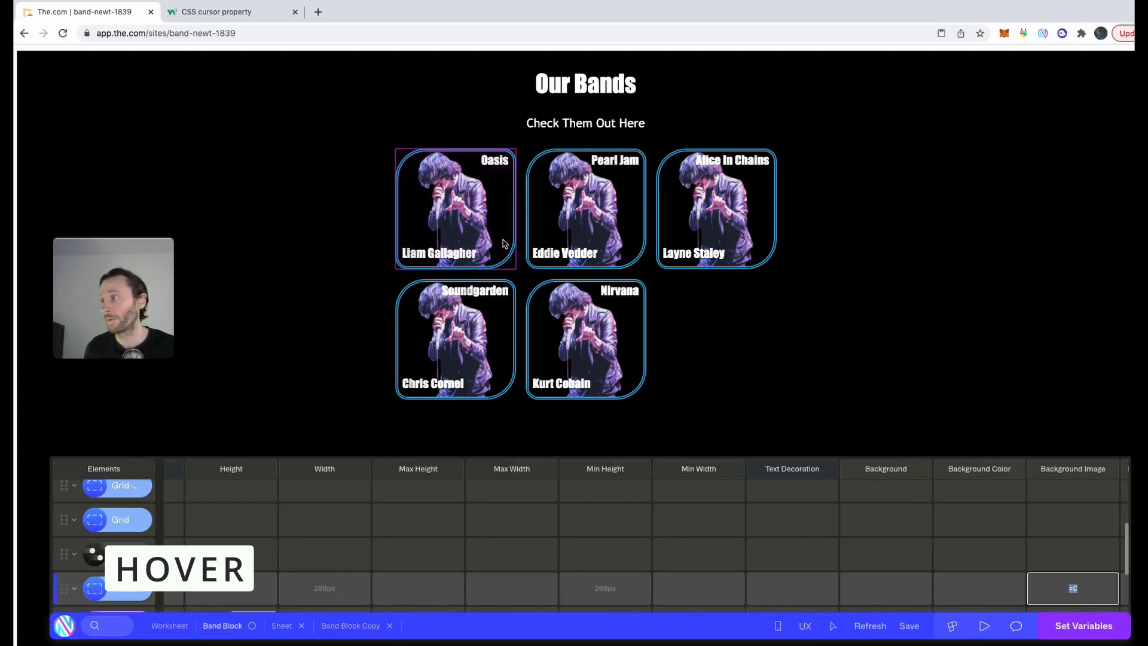
pyautogui.click(805, 629)
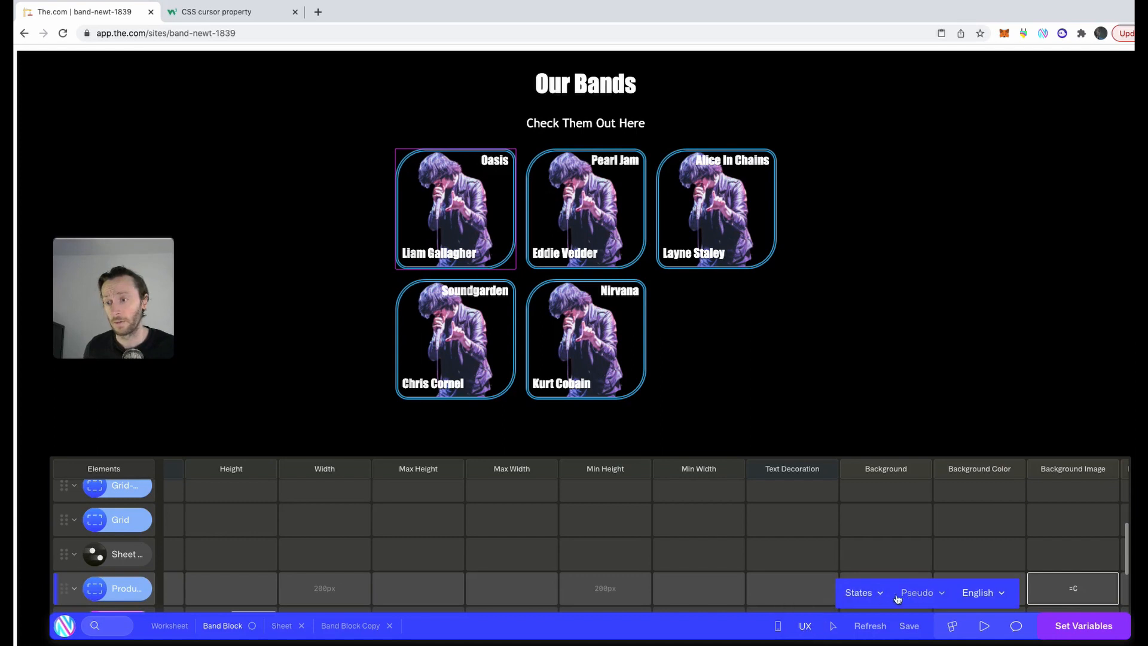
pyautogui.click(878, 595)
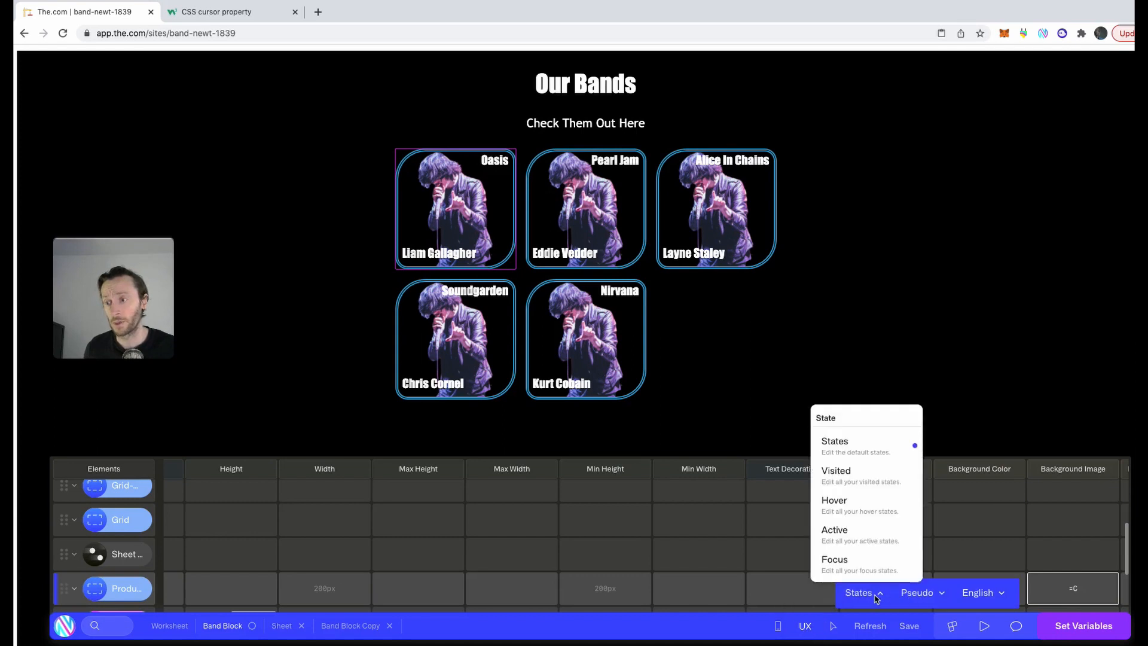
pyautogui.click(871, 512)
pyautogui.click(942, 593)
pyautogui.click(928, 563)
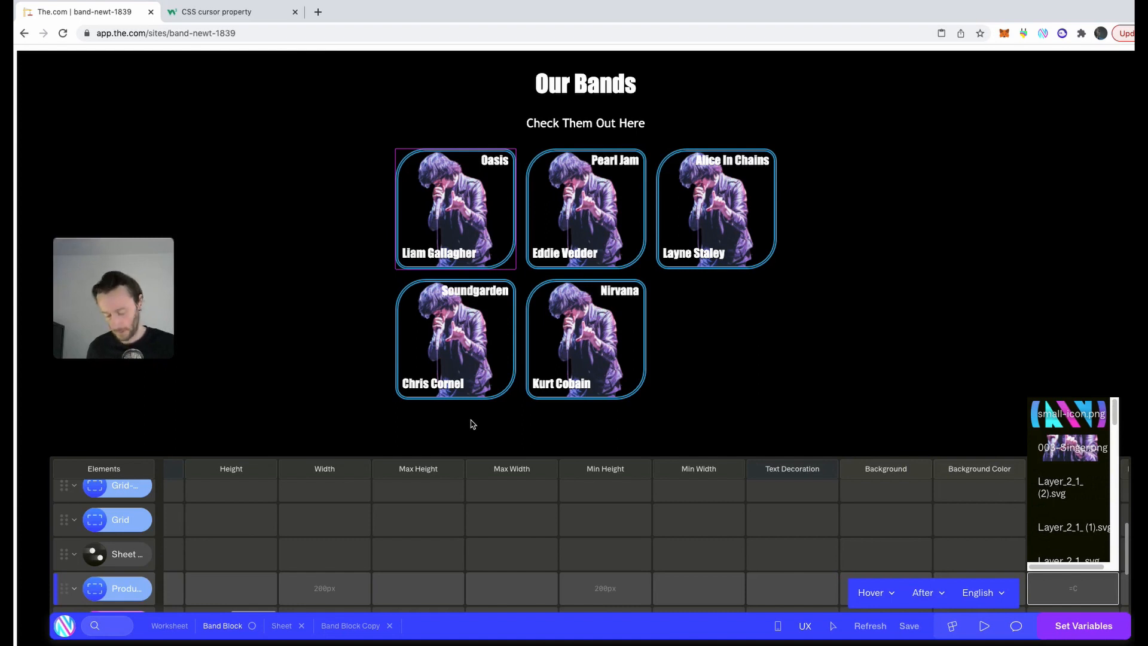
# Set the Product Container's Border Radius to 10% for the Hover After state
pyautogui.press('super+k')
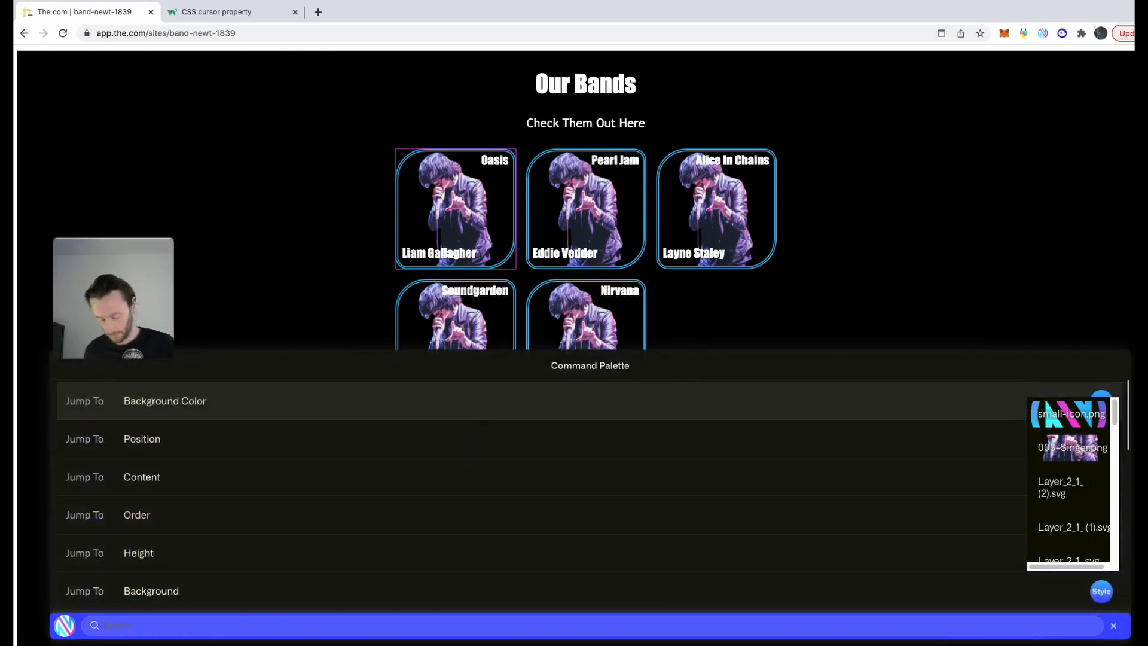
pyautogui.write('borde')
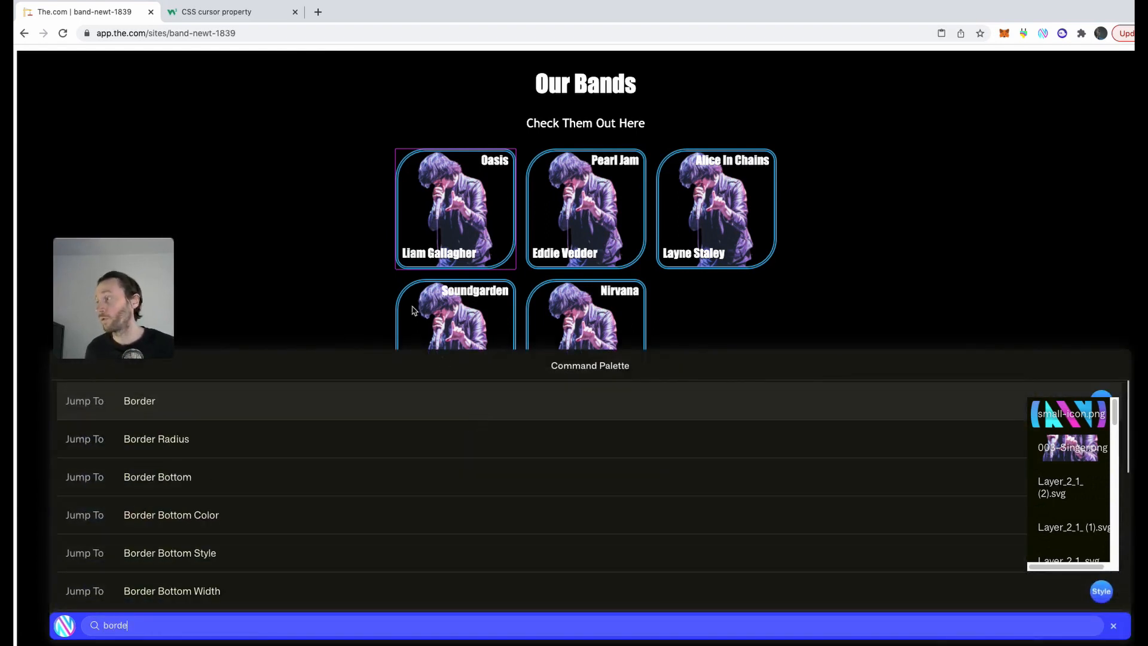
pyautogui.click(207, 418)
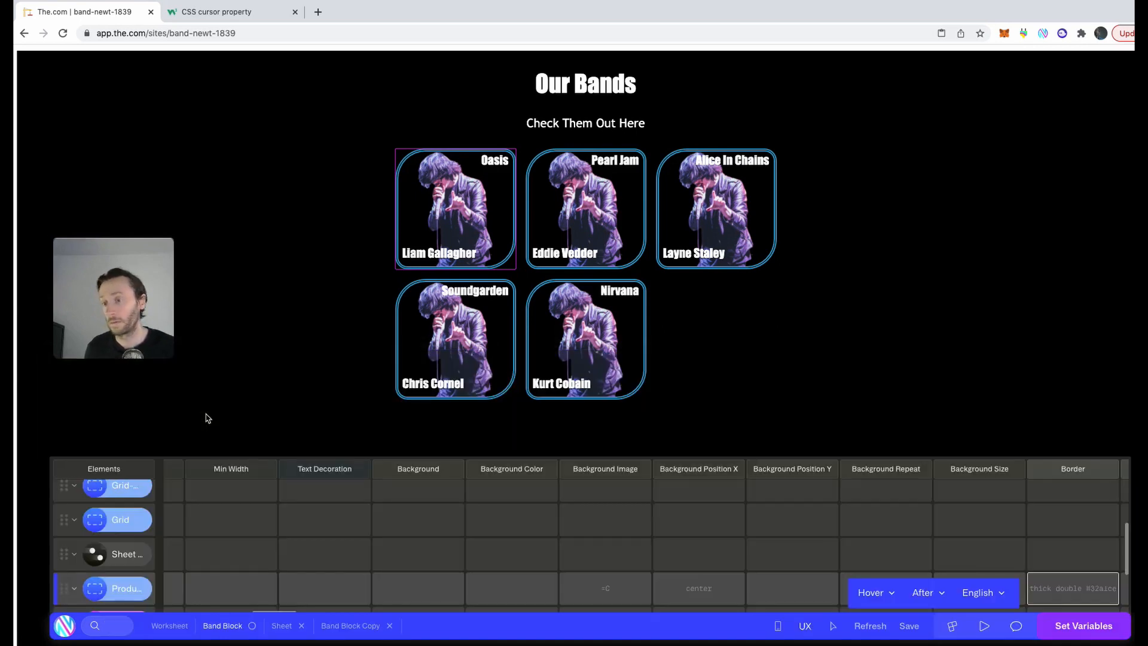
pyautogui.press('Right')
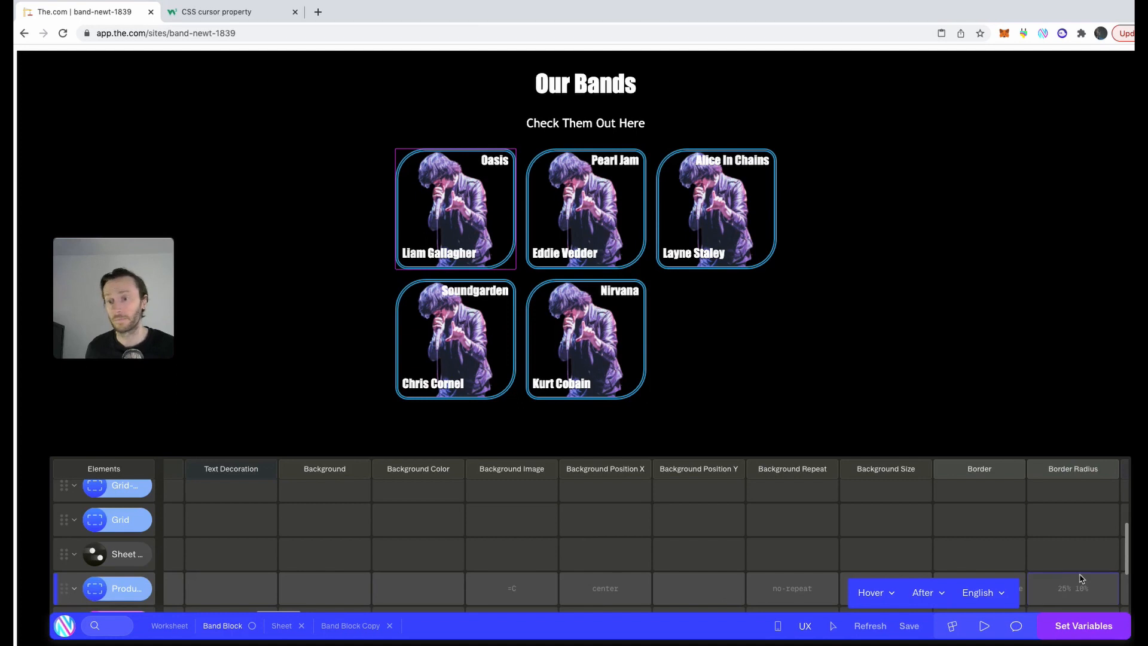
pyautogui.scroll(-3, 1081, 579)
pyautogui.scroll(1, 1082, 578)
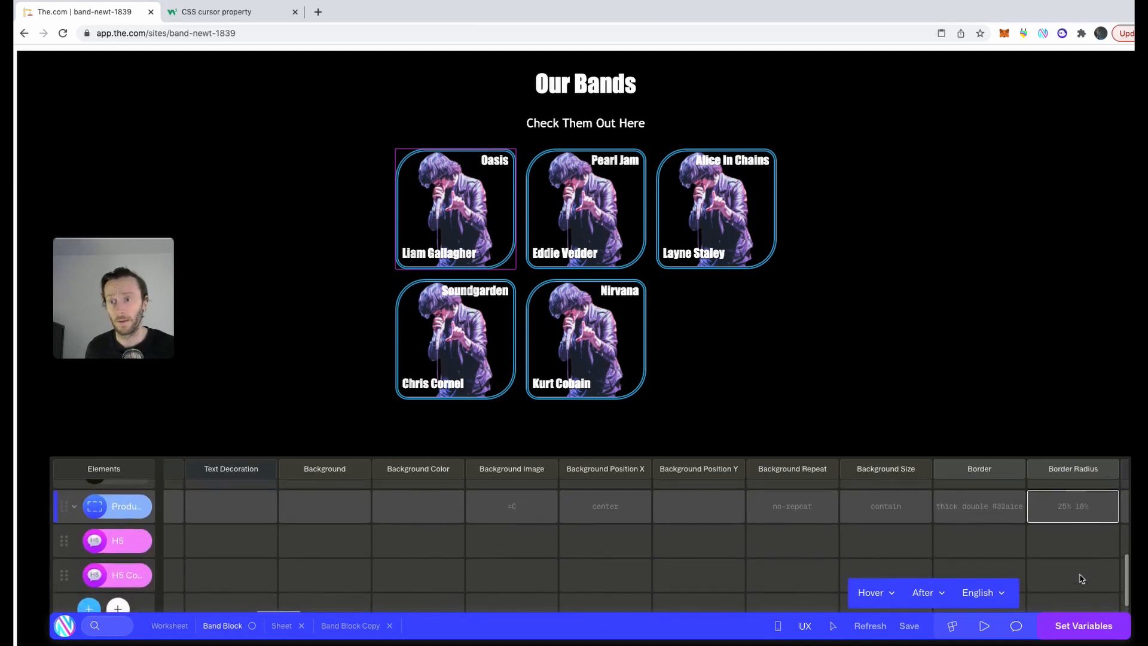
pyautogui.click(1078, 512)
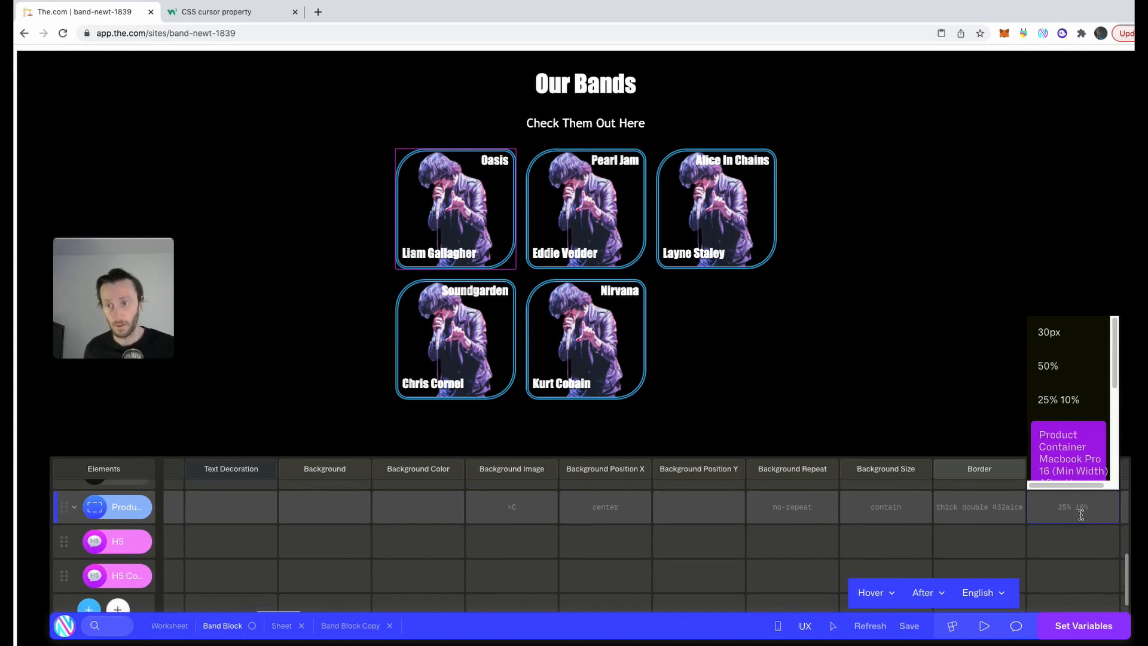
pyautogui.write('10')
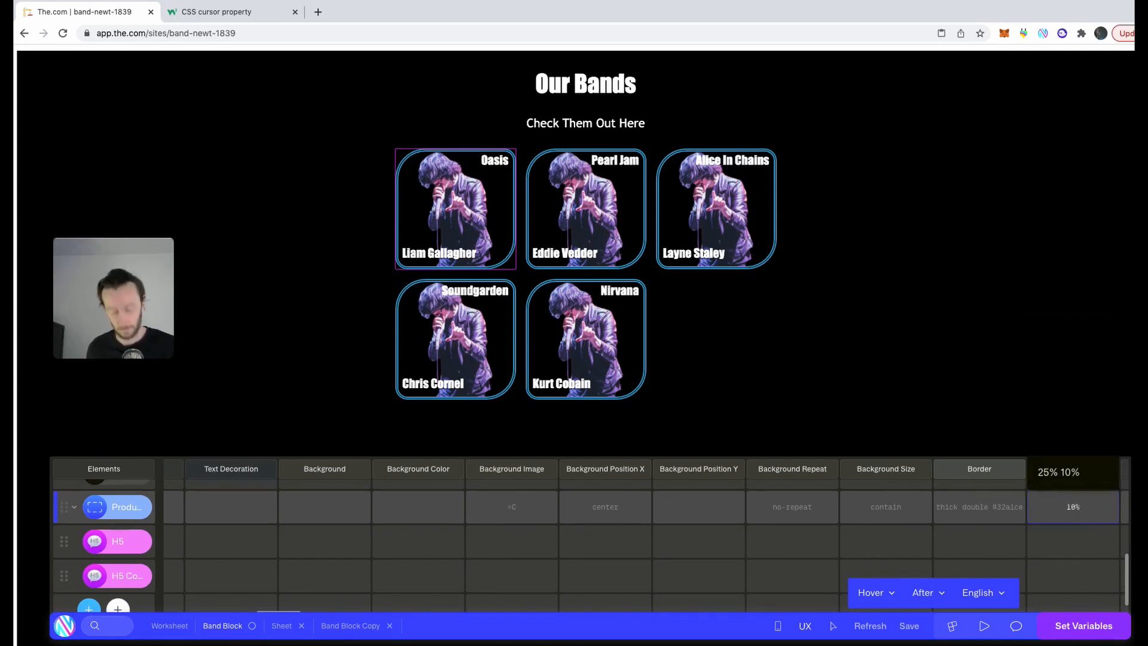
pyautogui.press('Return')
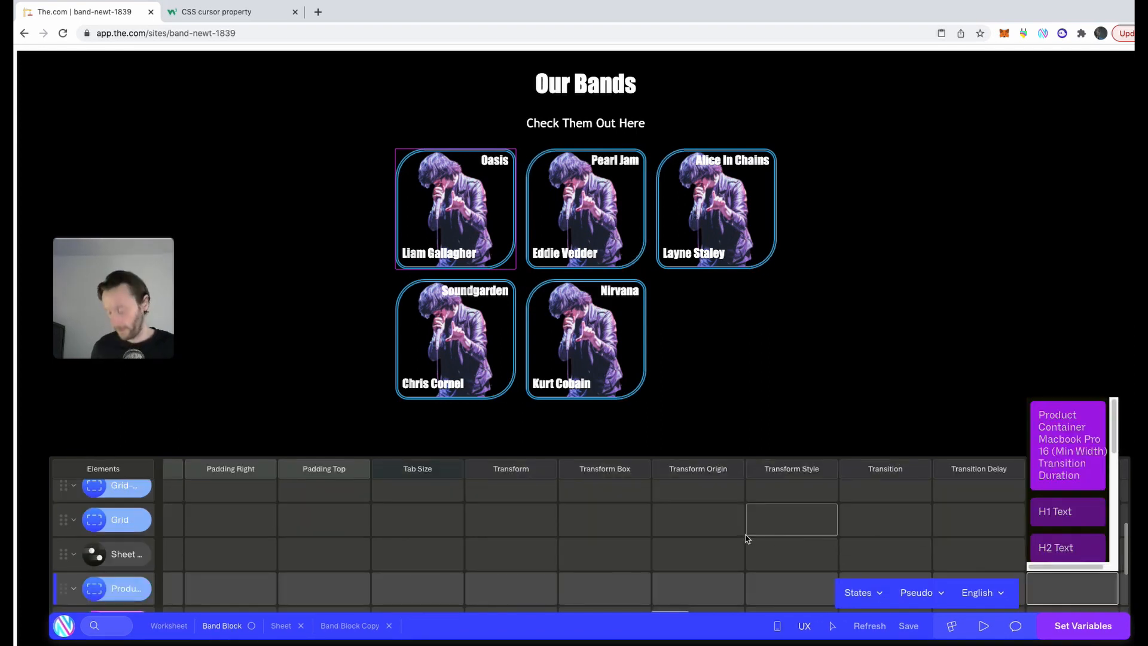
# Set the Product Container's Transition Duration to 1s in the default state
pyautogui.press('super+k')
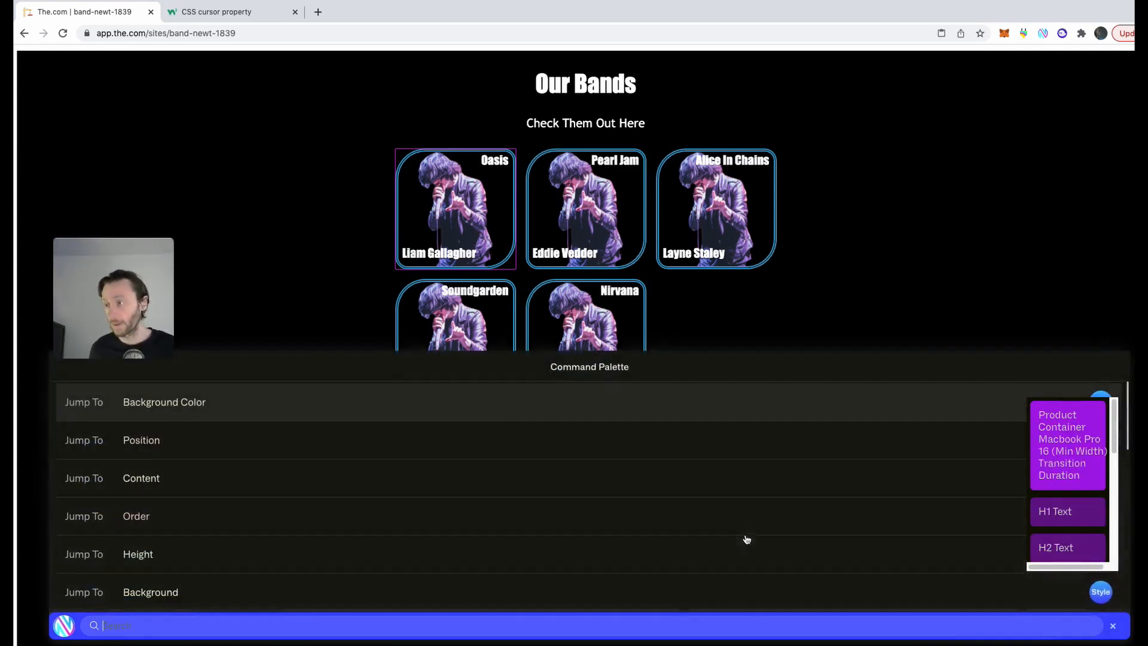
pyautogui.write('tran')
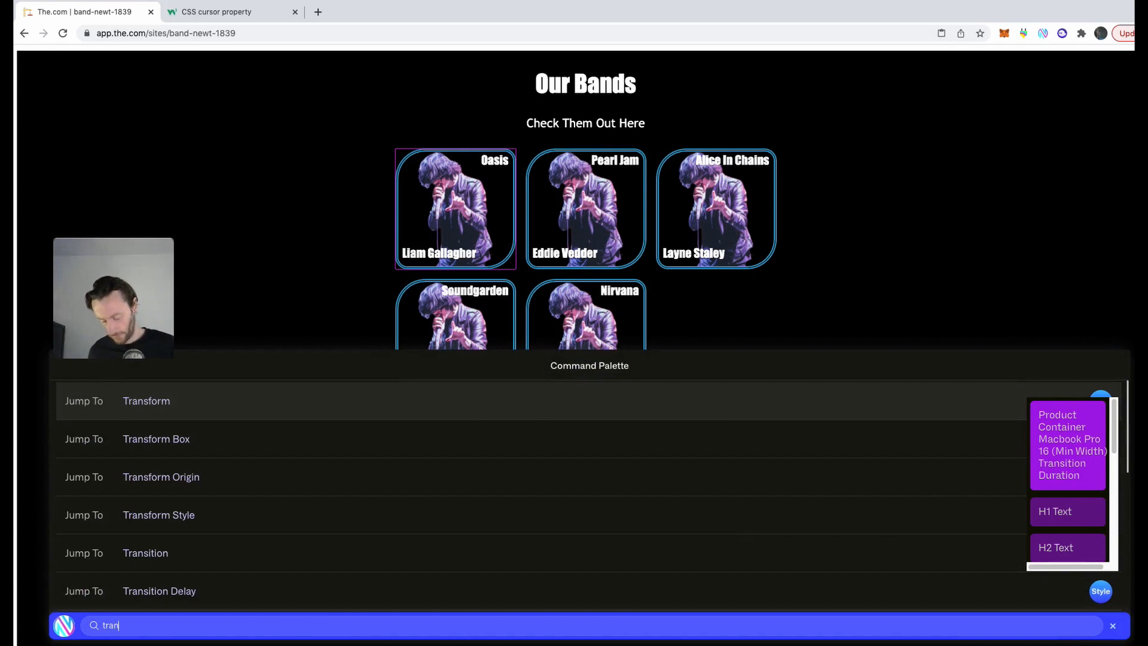
pyautogui.write('si')
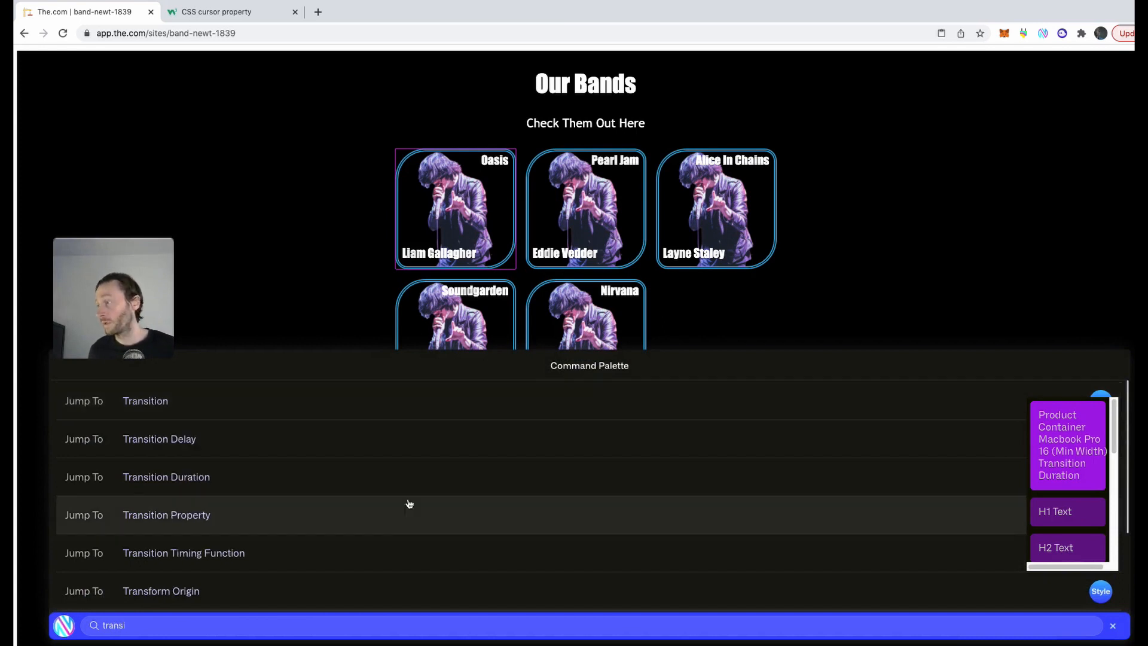
pyautogui.click(378, 476)
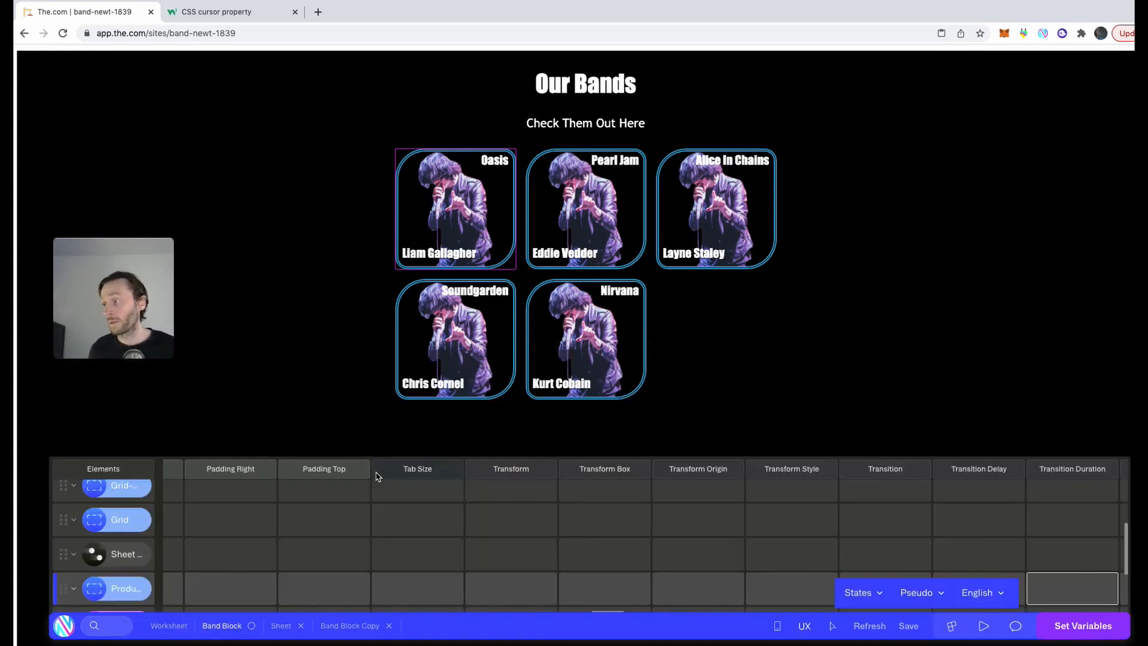
pyautogui.click(1095, 601)
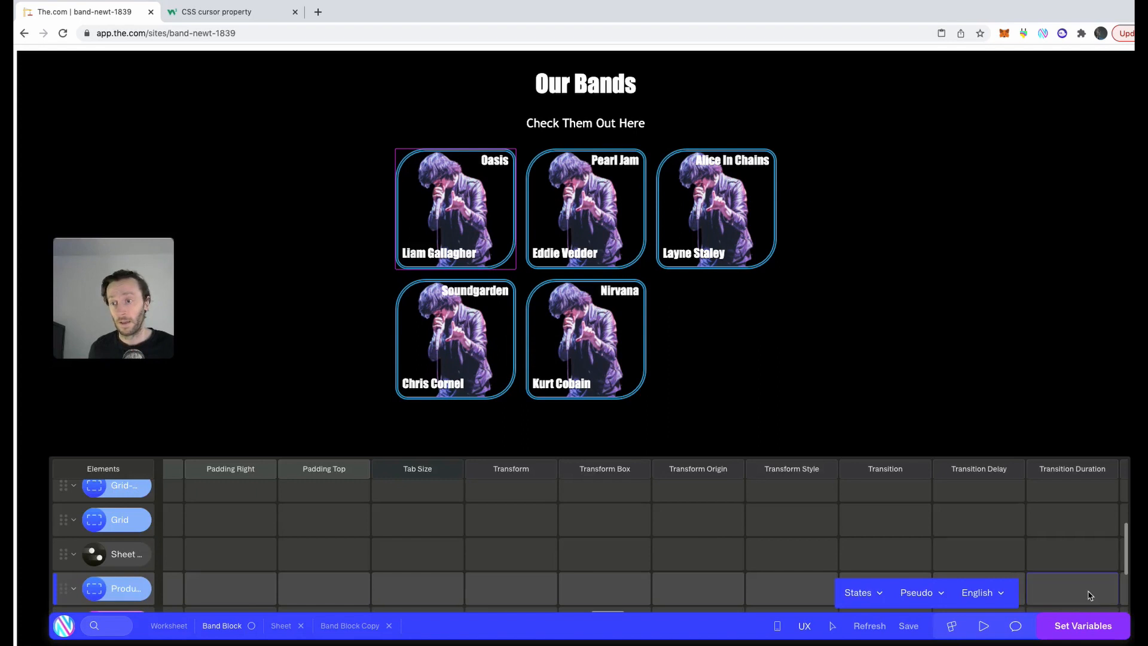
pyautogui.click(1083, 594)
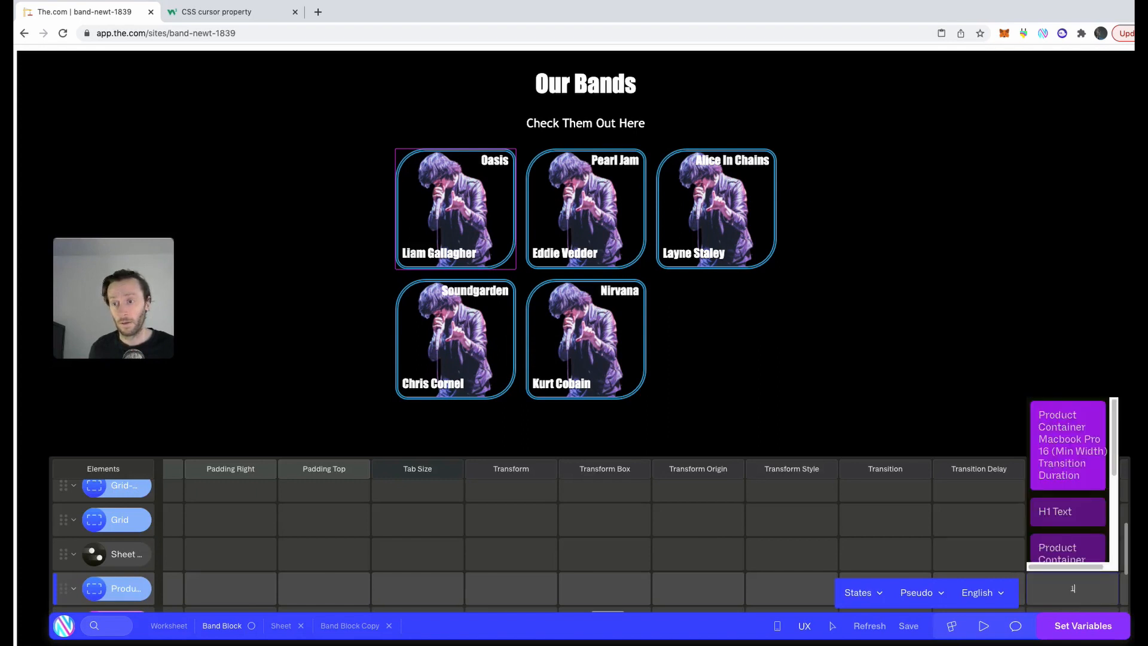
pyautogui.write('1s')
pyautogui.press('Return')
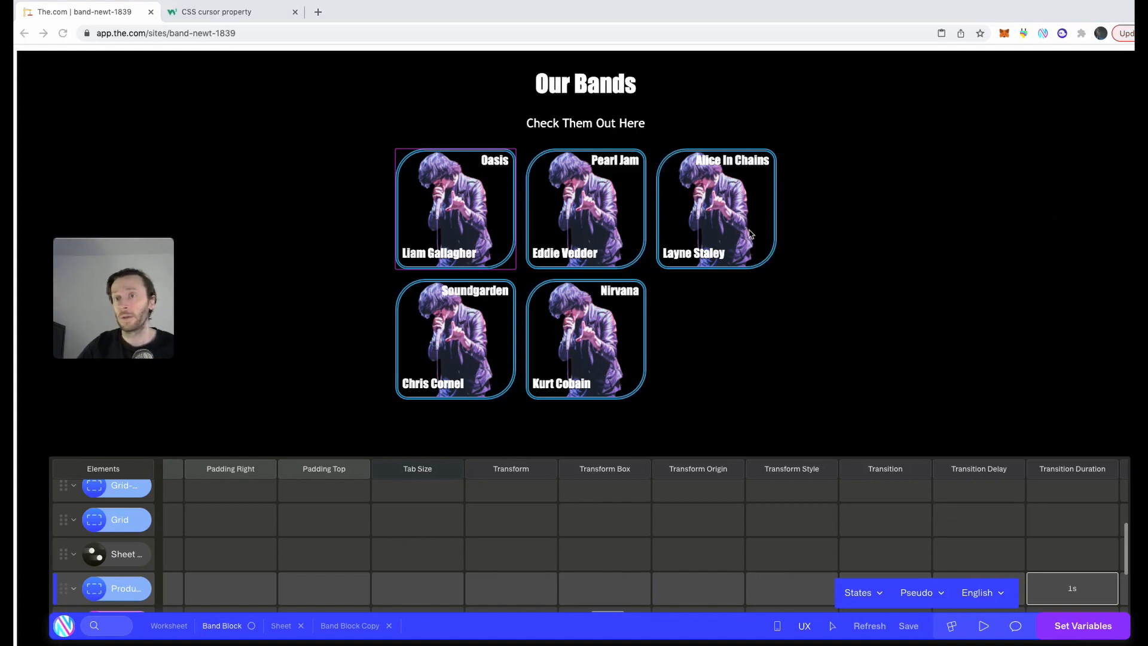
pyautogui.click(785, 325)
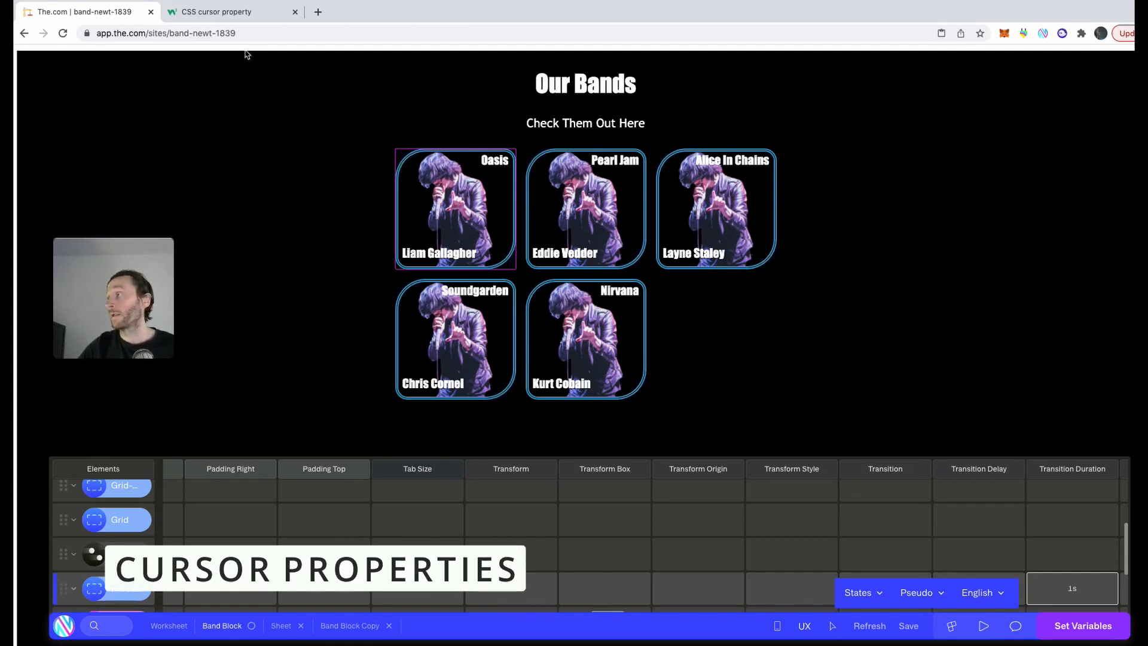
# Switch to the W3Schools CSS cursor property page and review its example code and the table of property values
pyautogui.click(236, 12)
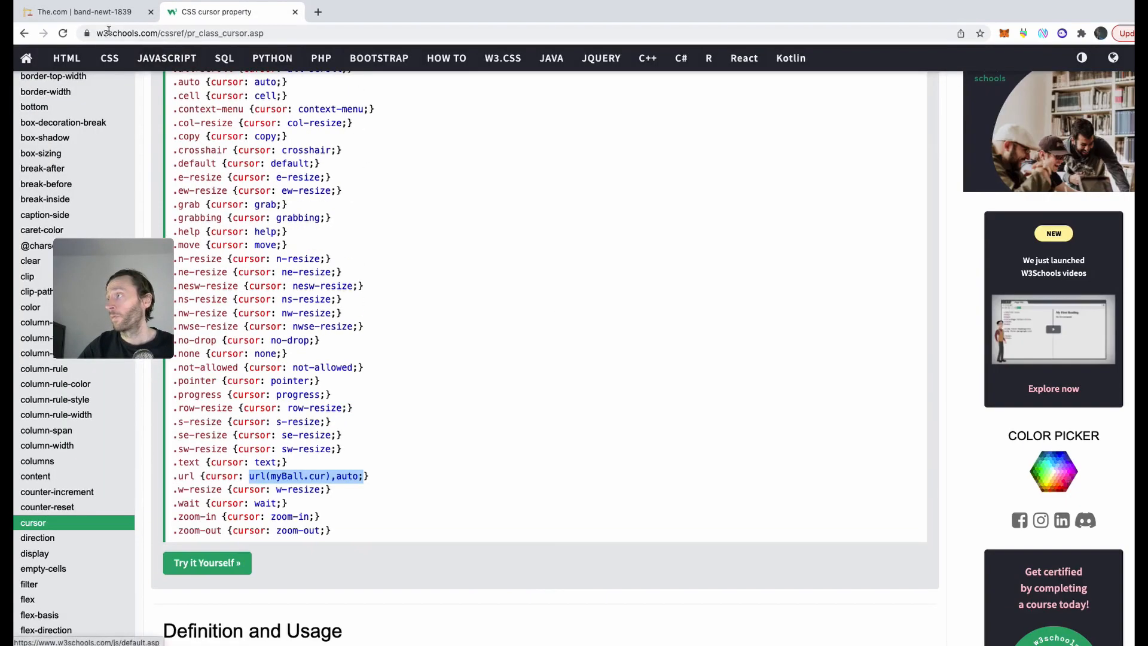
pyautogui.scroll(5, 461, 185)
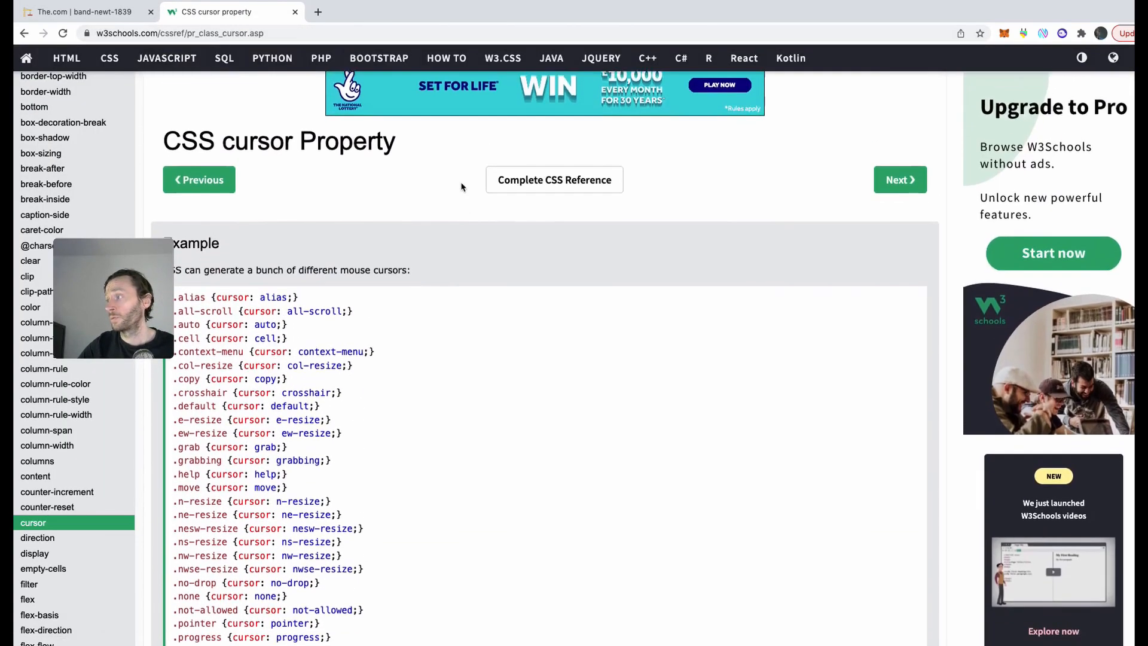
pyautogui.scroll(-1, 343, 180)
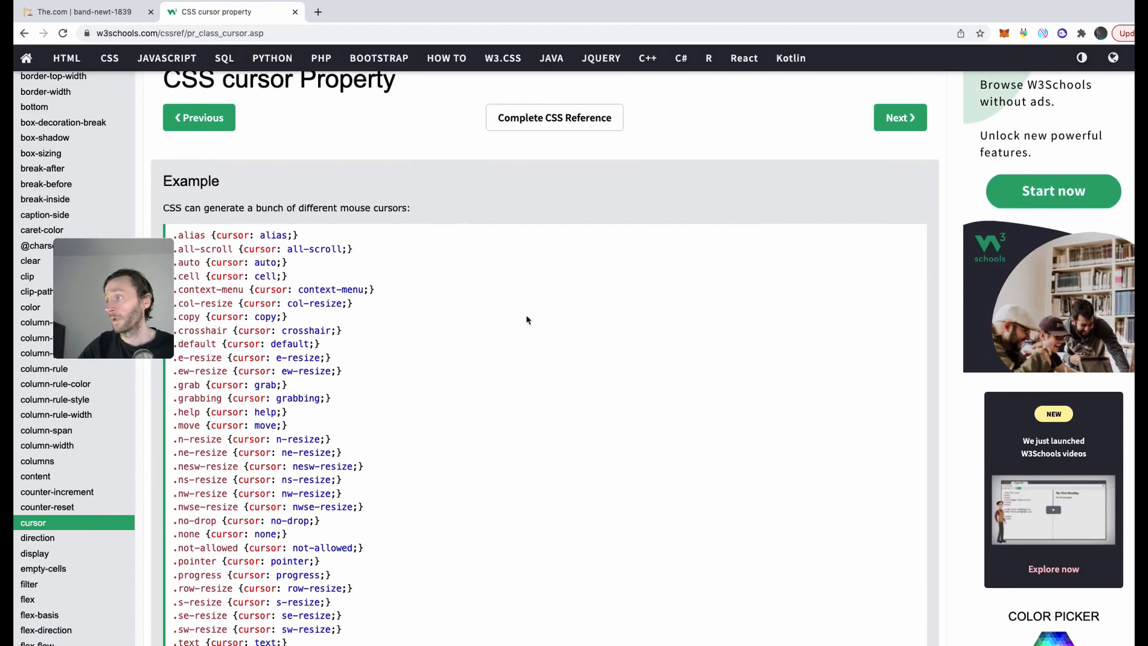
pyautogui.scroll(-15, 598, 314)
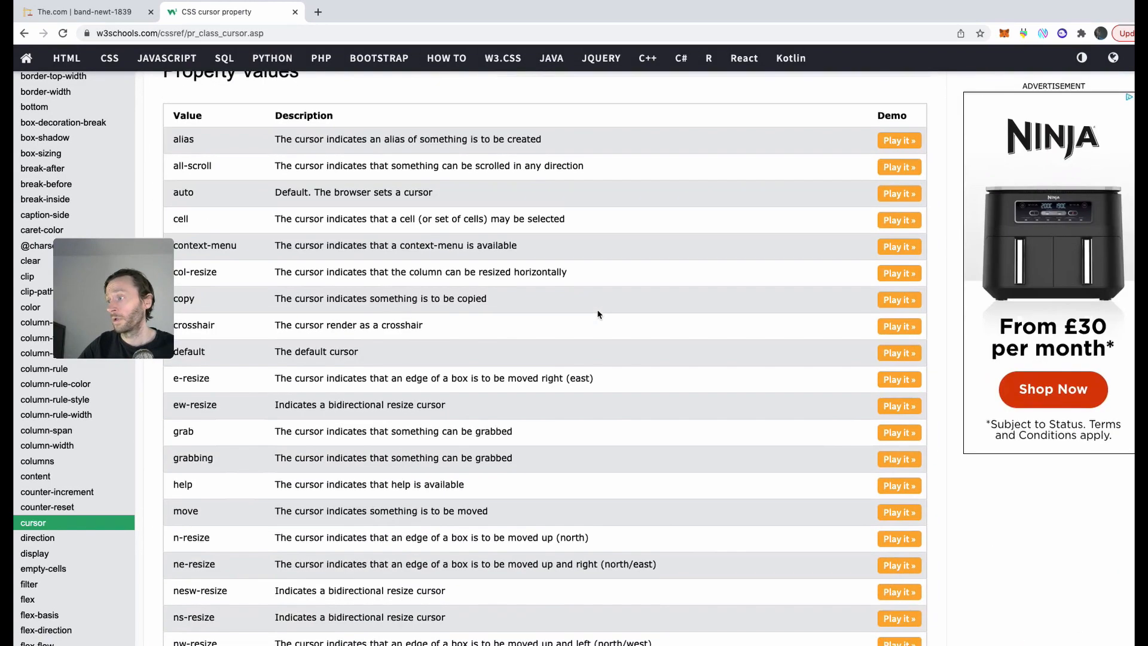
pyautogui.scroll(-1, 599, 314)
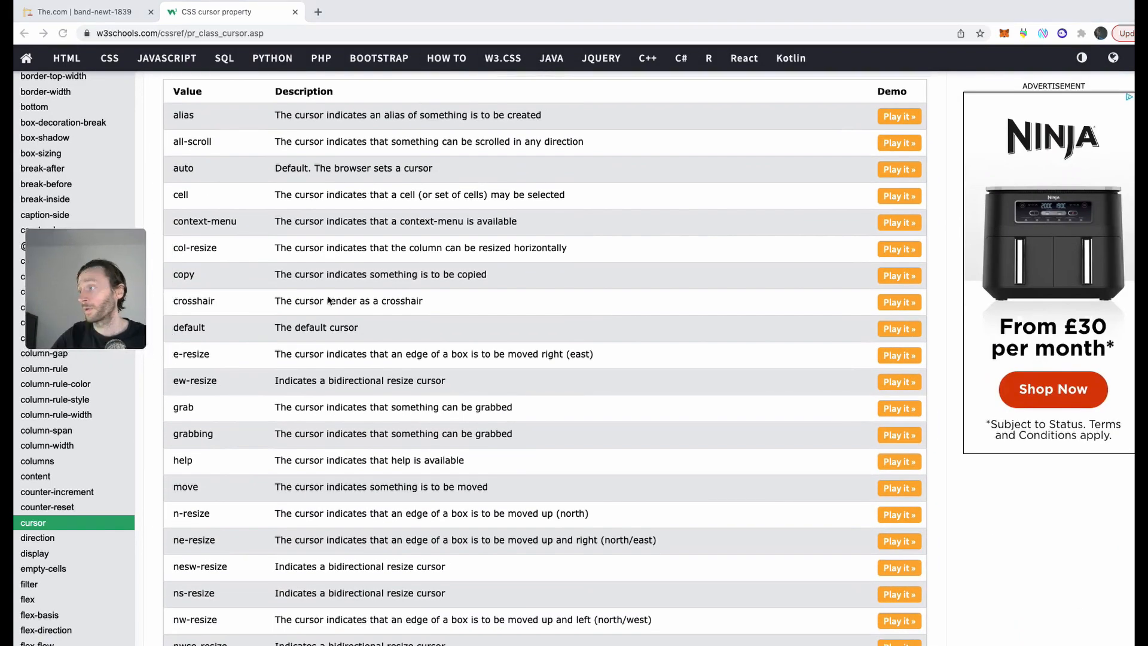
pyautogui.scroll(-20, 328, 300)
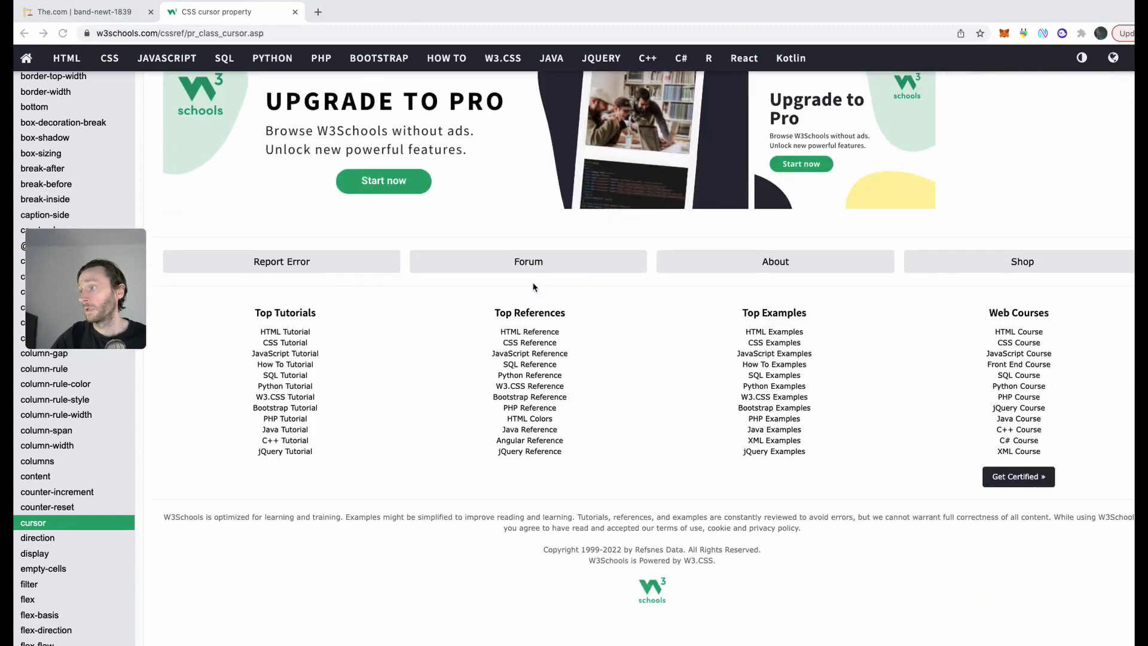
pyautogui.scroll(20, 534, 288)
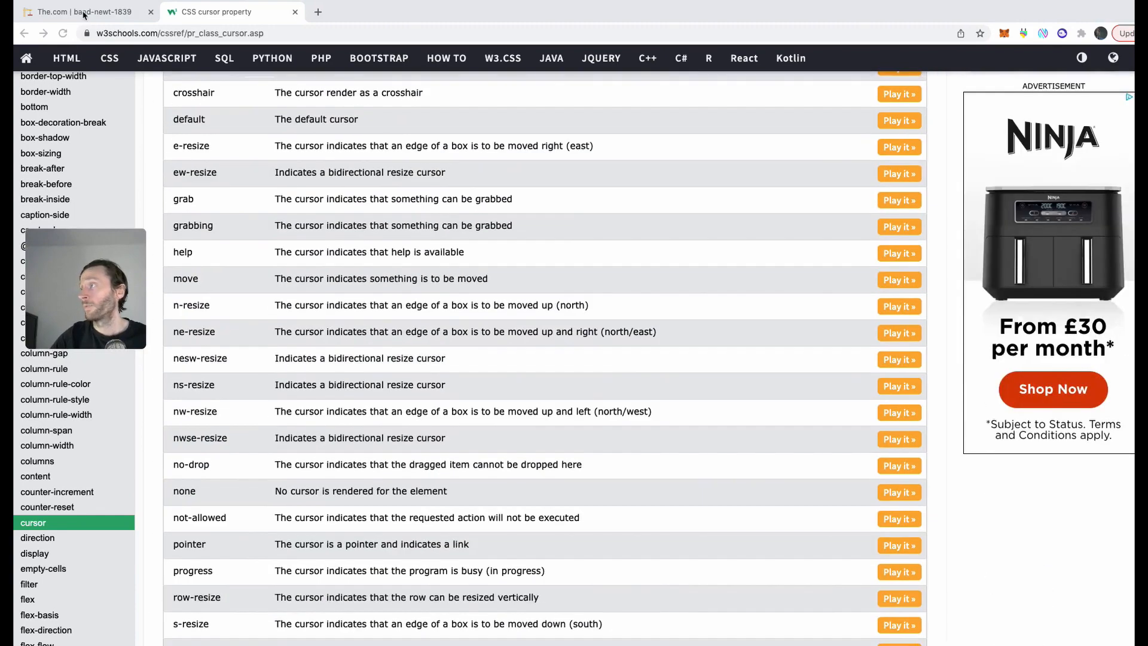
# Return to the The.com site editor and set the Product Container's Cursor property to pointer
pyautogui.click(85, 14)
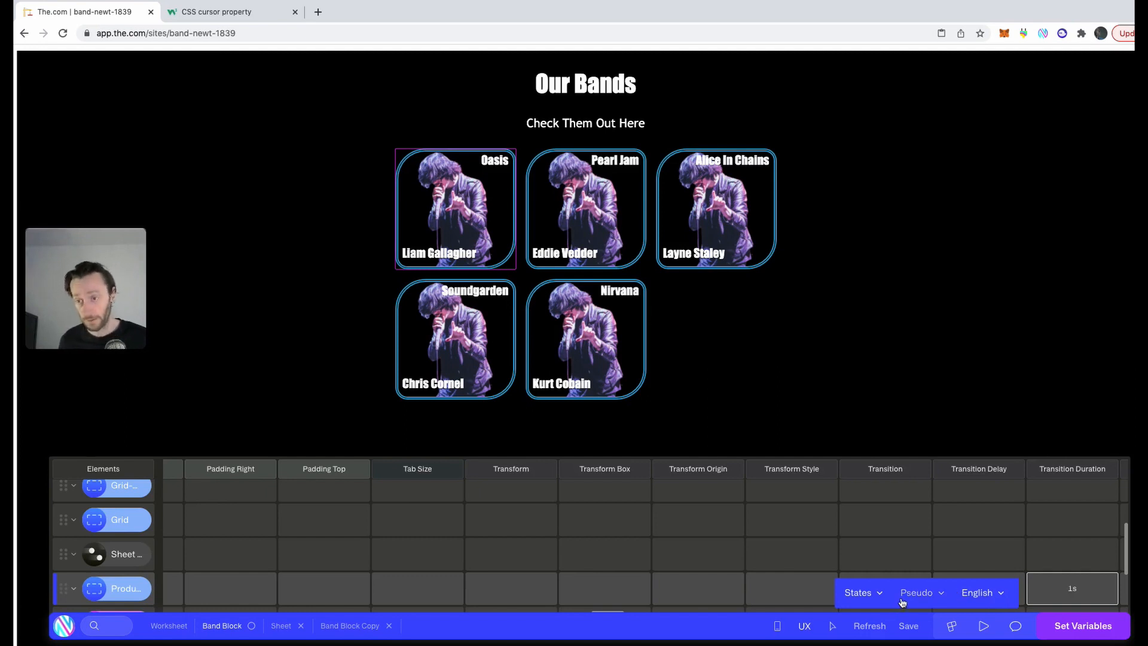
pyautogui.press('super+k')
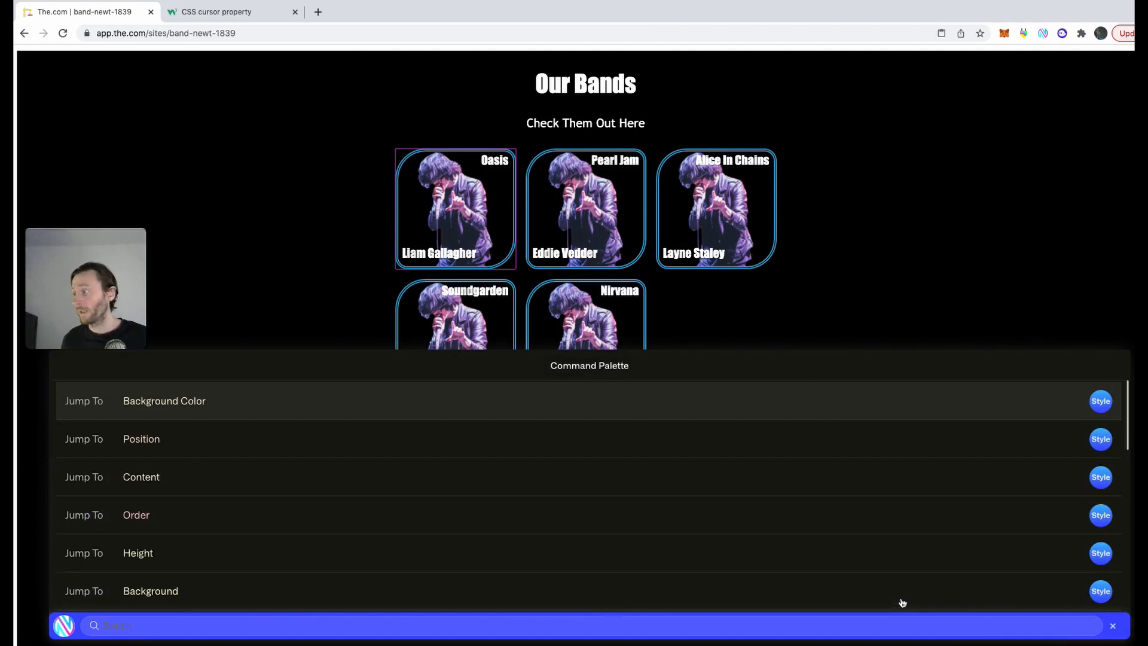
pyautogui.write('cu')
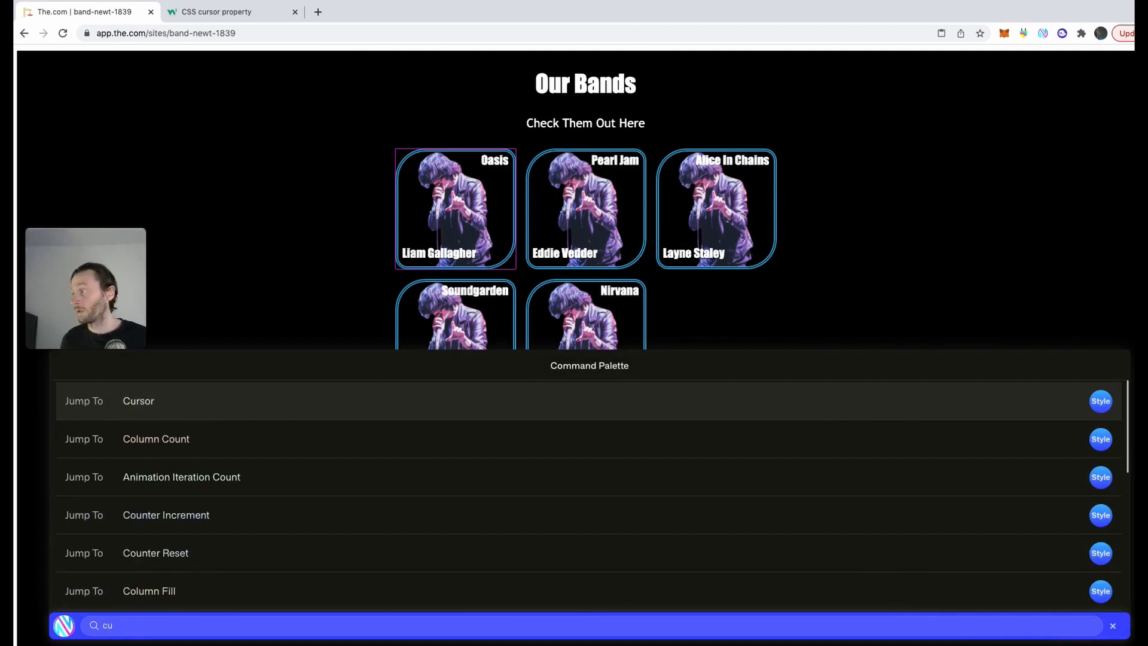
pyautogui.click(427, 399)
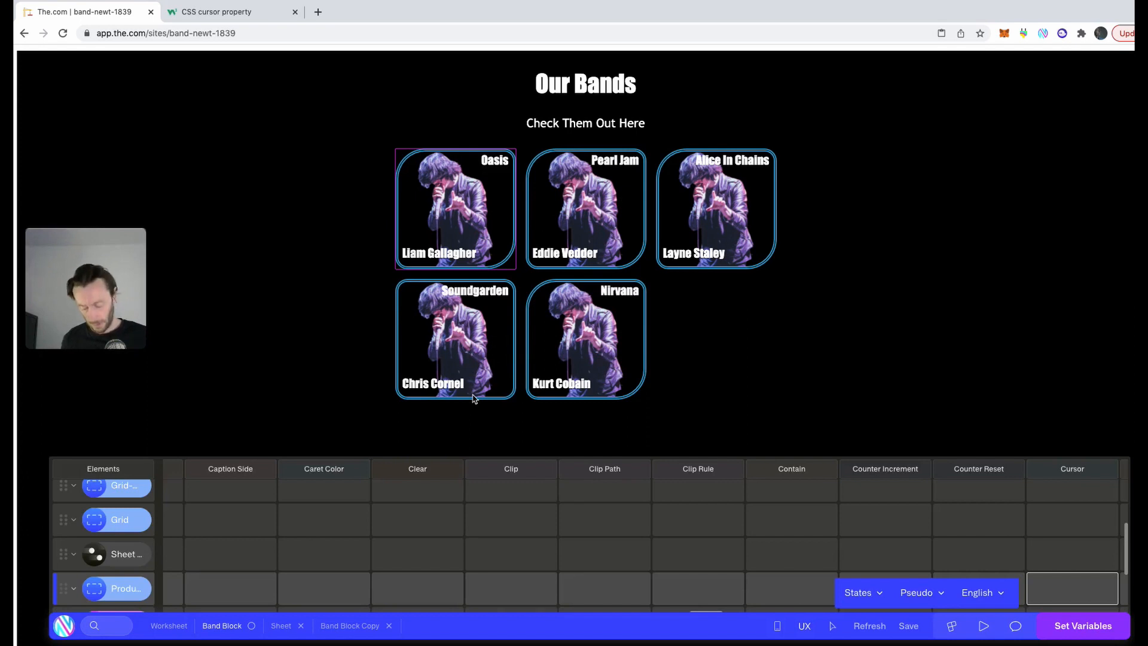
pyautogui.write('po')
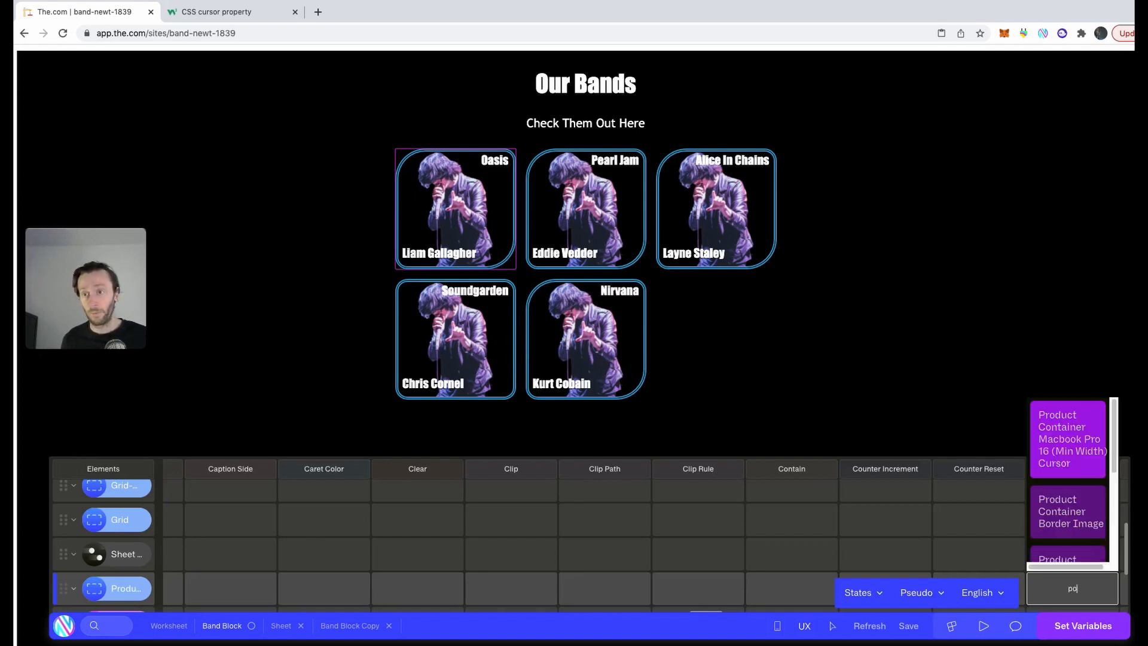
pyautogui.write('inter')
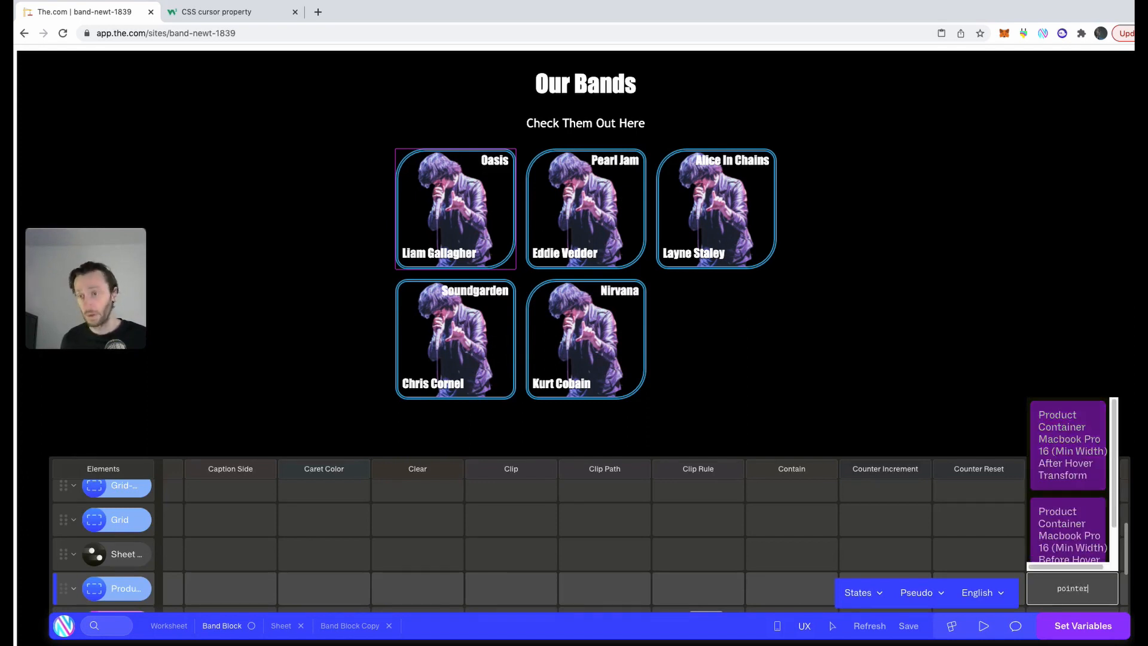
pyautogui.press('Return')
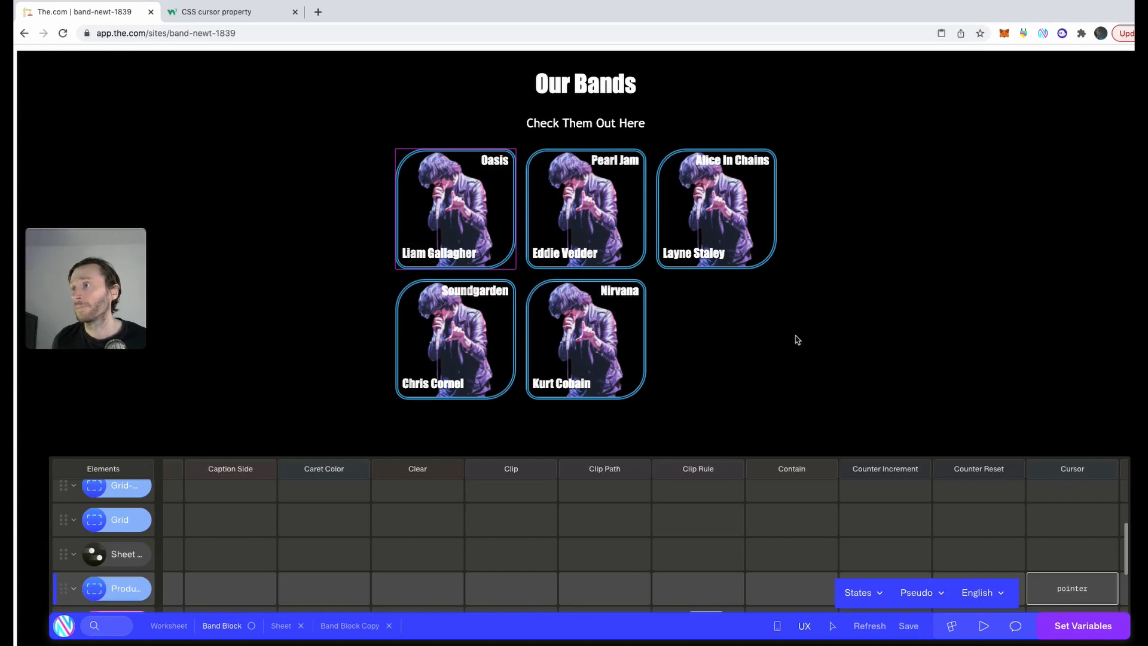
# Look up cursor values in the W3Schools property table, return to the The.com editor, and set the Product Container's Cursor to copy
pyautogui.click(209, 12)
pyautogui.scroll(7, 497, 283)
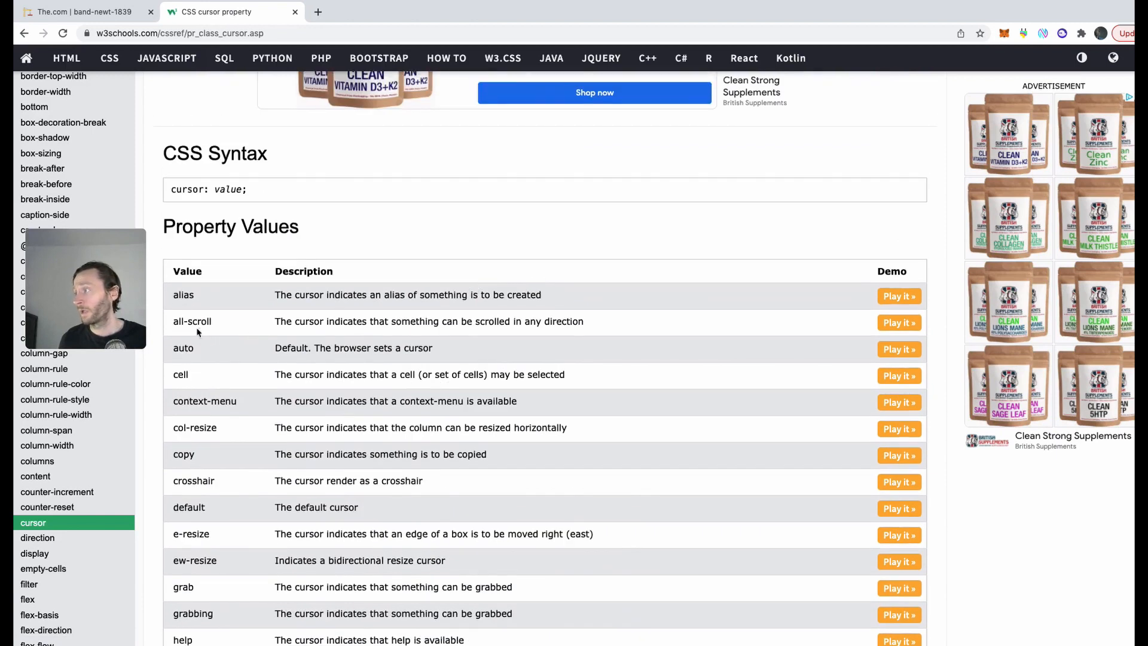
pyautogui.scroll(-3, 262, 370)
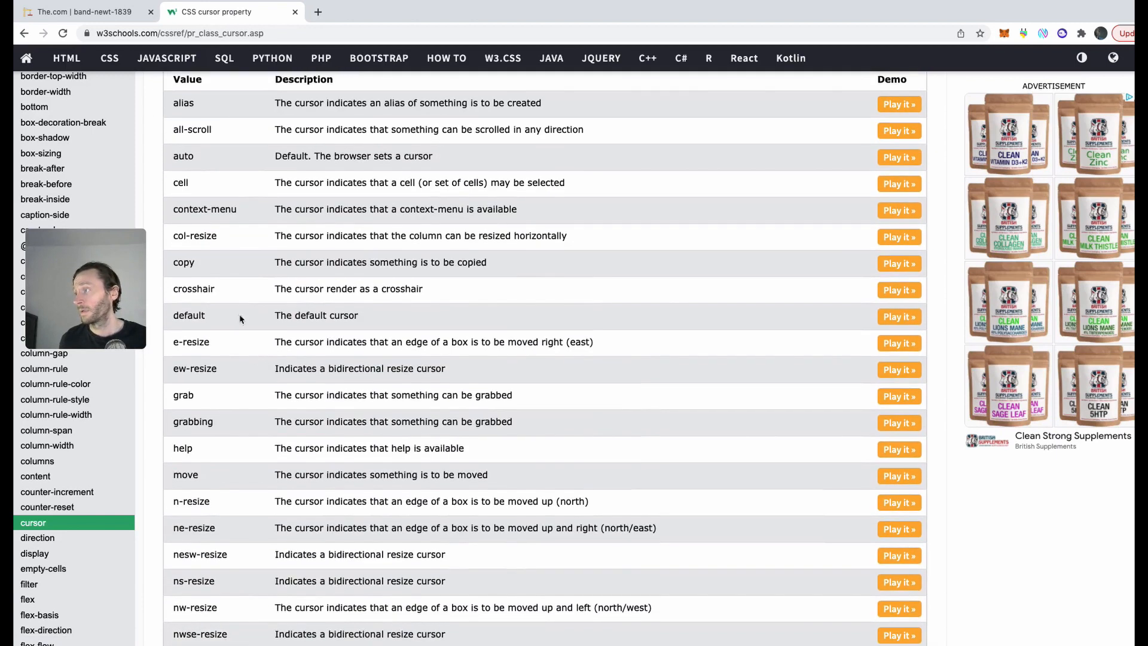
pyautogui.moveTo(212, 268); pyautogui.dragTo(177, 265)
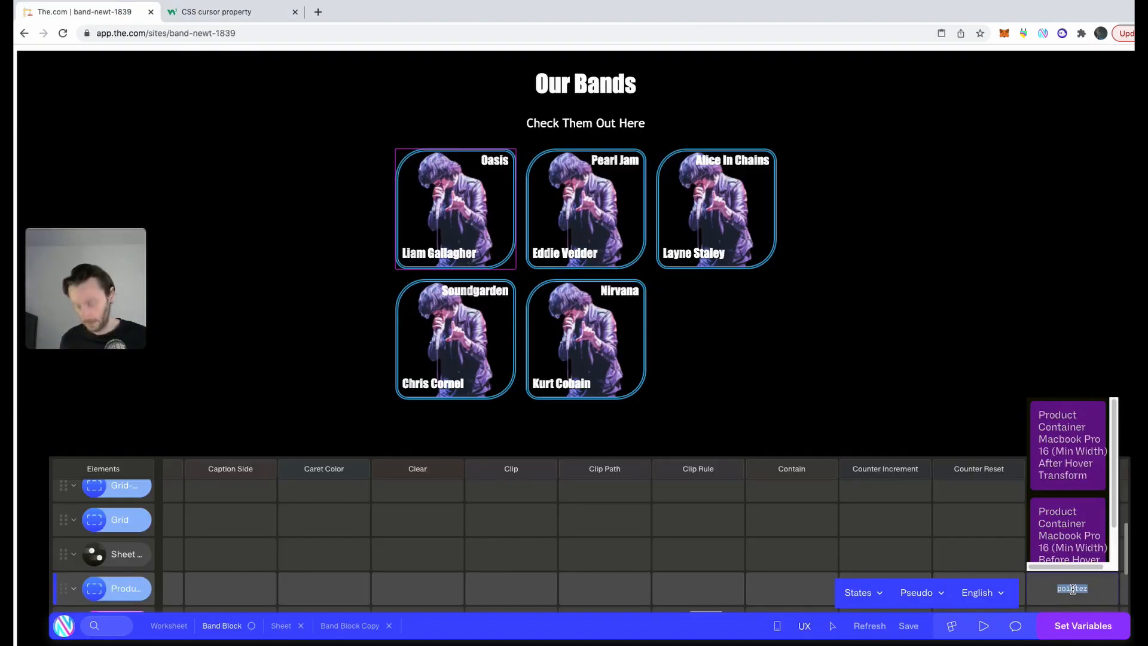
pyautogui.write('copy')
pyautogui.press('Return')
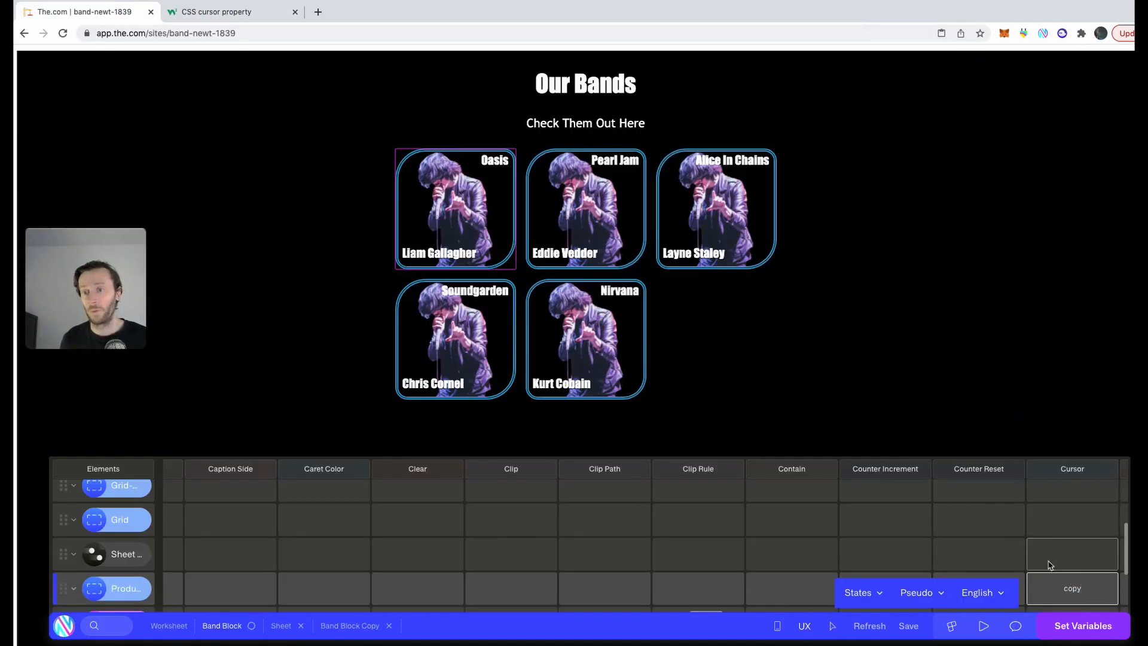
# Set the Product Container's Cursor property back to pointer
pyautogui.doubleClick(1074, 589)
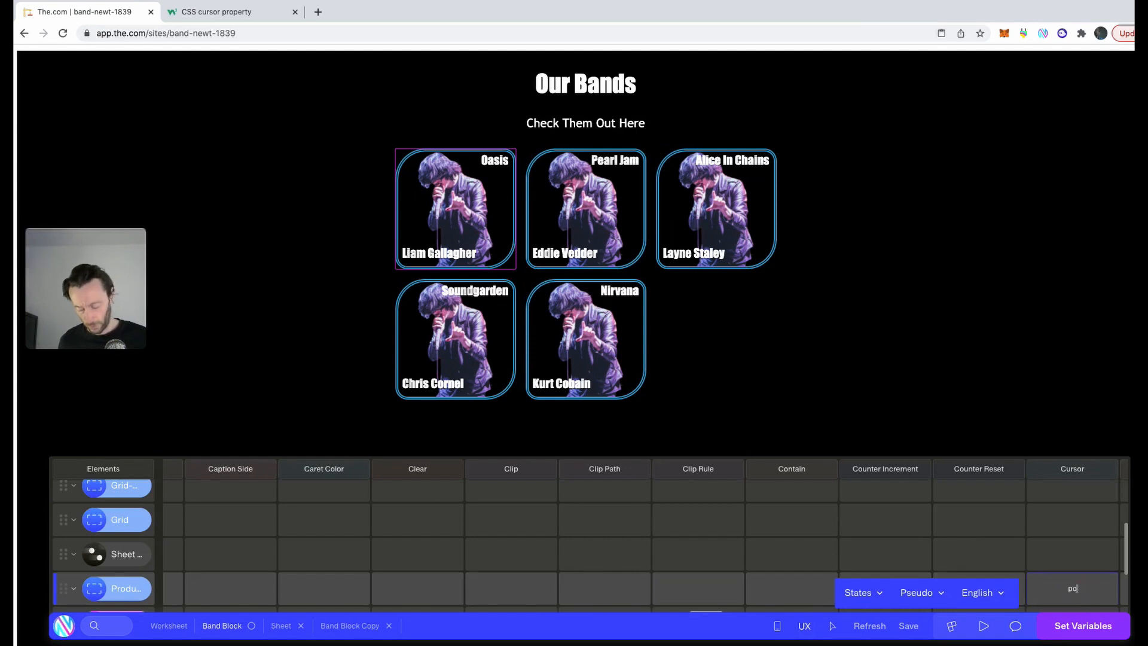
pyautogui.press('Return')
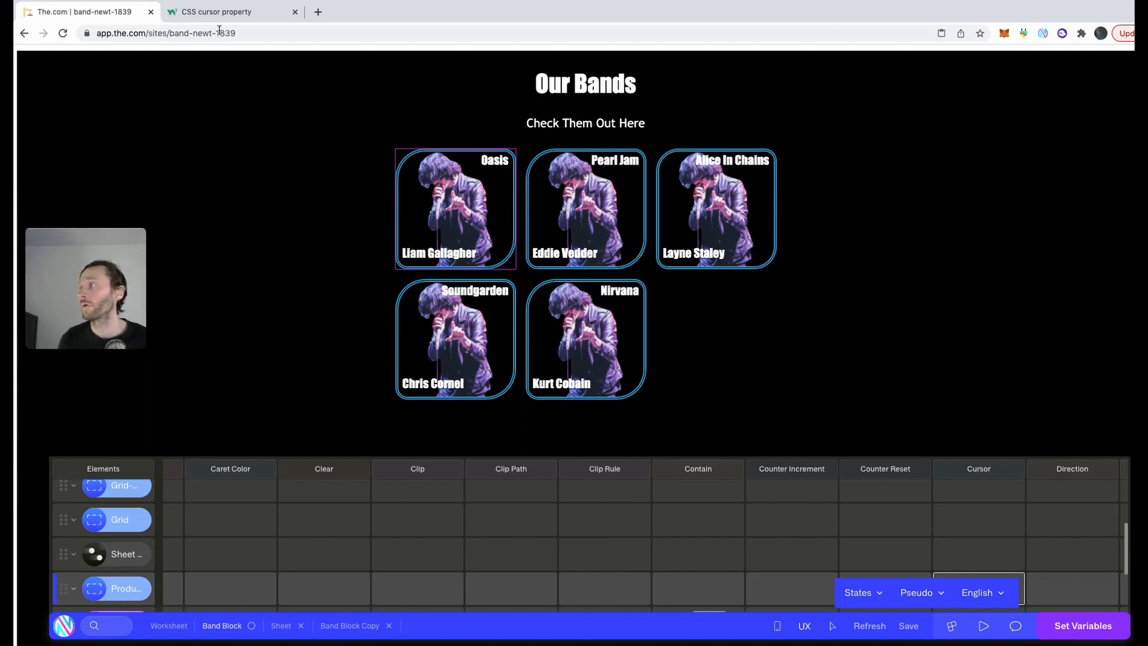
# Switch to the W3Schools cursor page, review the remaining property values including URL, and return to the The.com editor's Cursor setting
pyautogui.click(218, 12)
pyautogui.scroll(-3, 480, 365)
pyautogui.scroll(-7, 481, 365)
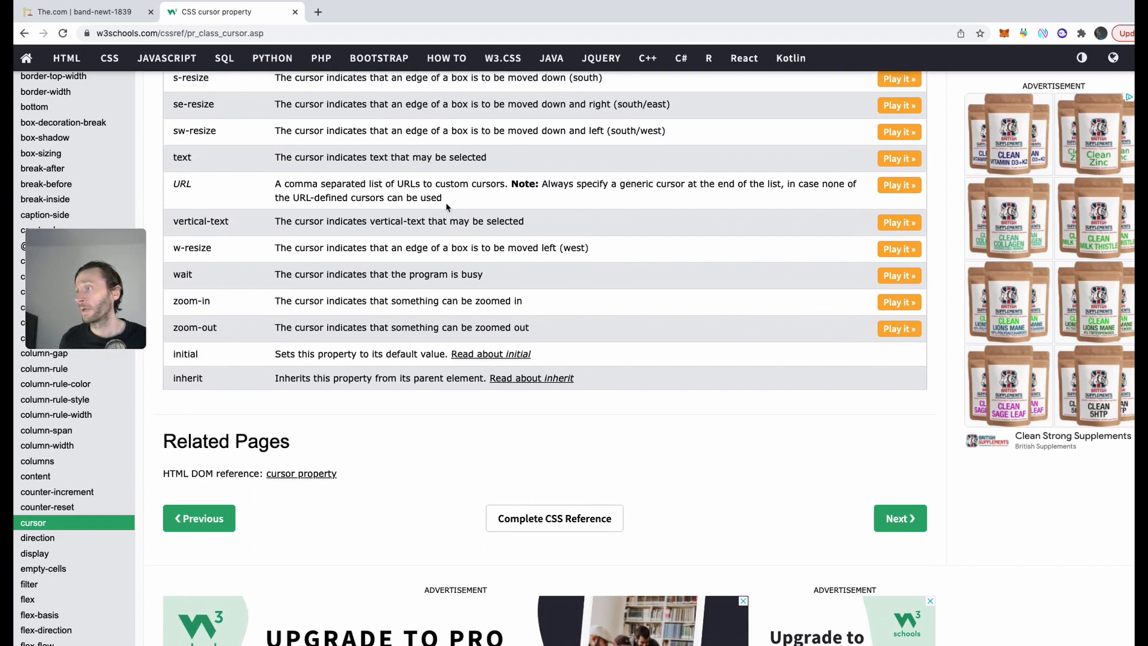
pyautogui.click(115, 13)
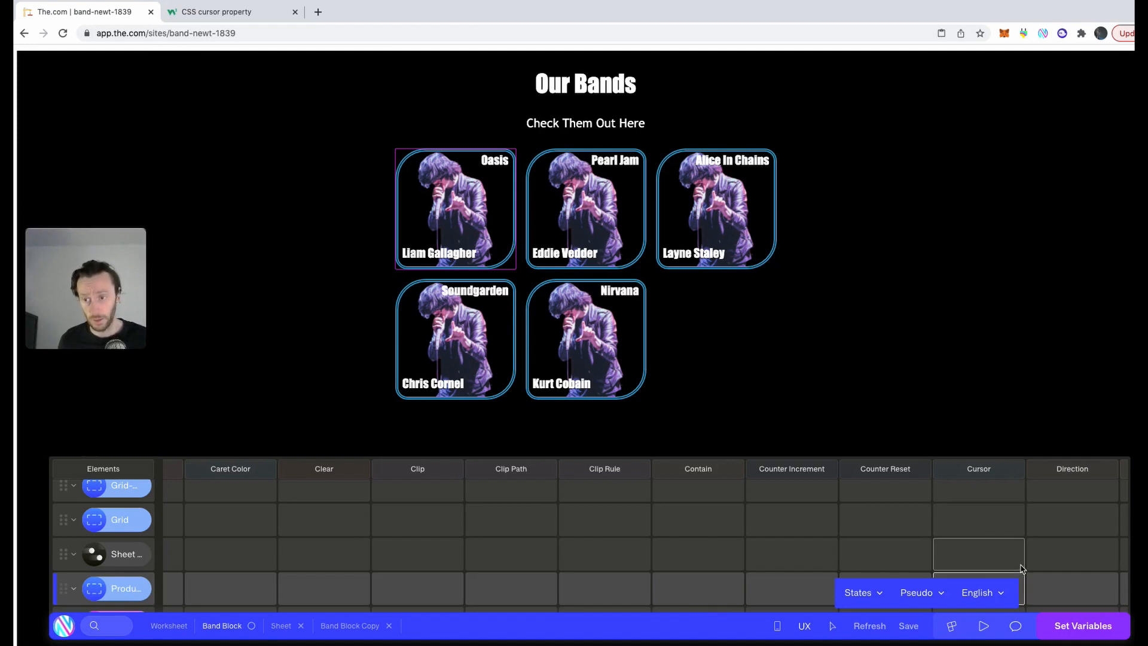
pyautogui.hscroll(2, 1022, 568)
pyautogui.hscroll(3, 1022, 569)
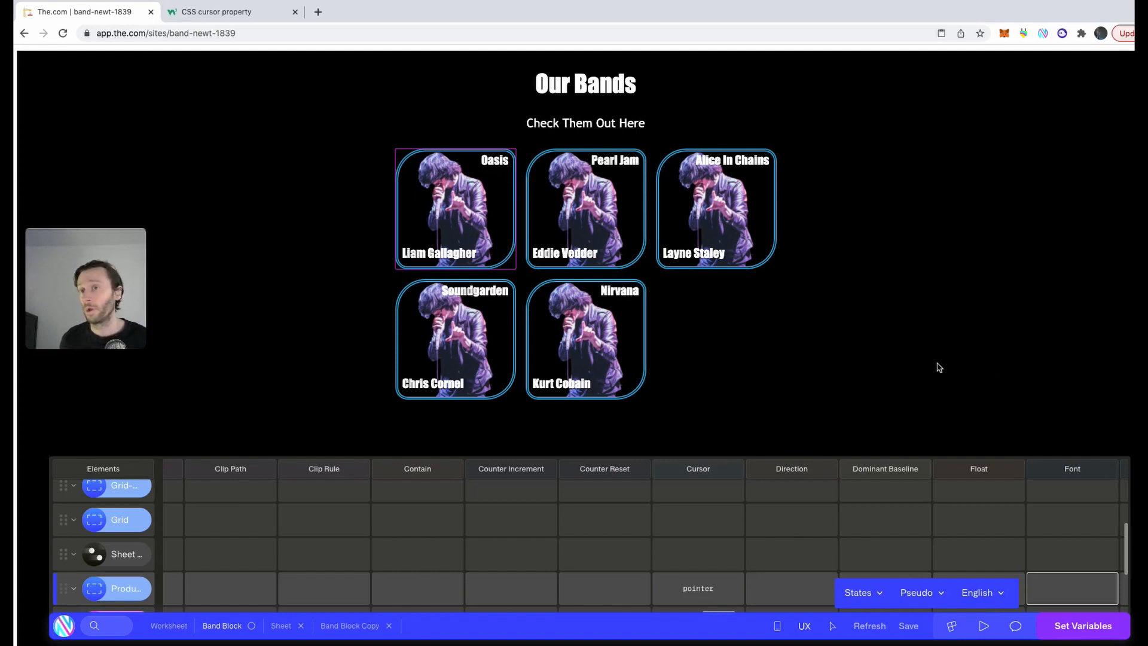
# Open New Page from the site's worksheet and rename it Home Page
pyautogui.click(176, 628)
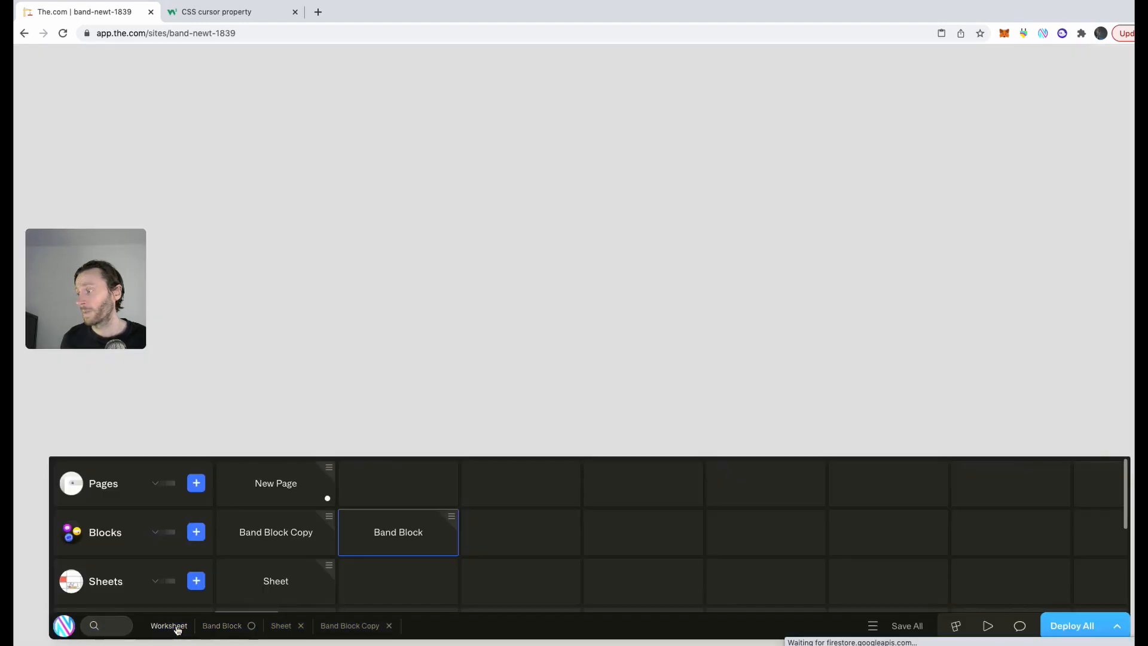
pyautogui.click(266, 494)
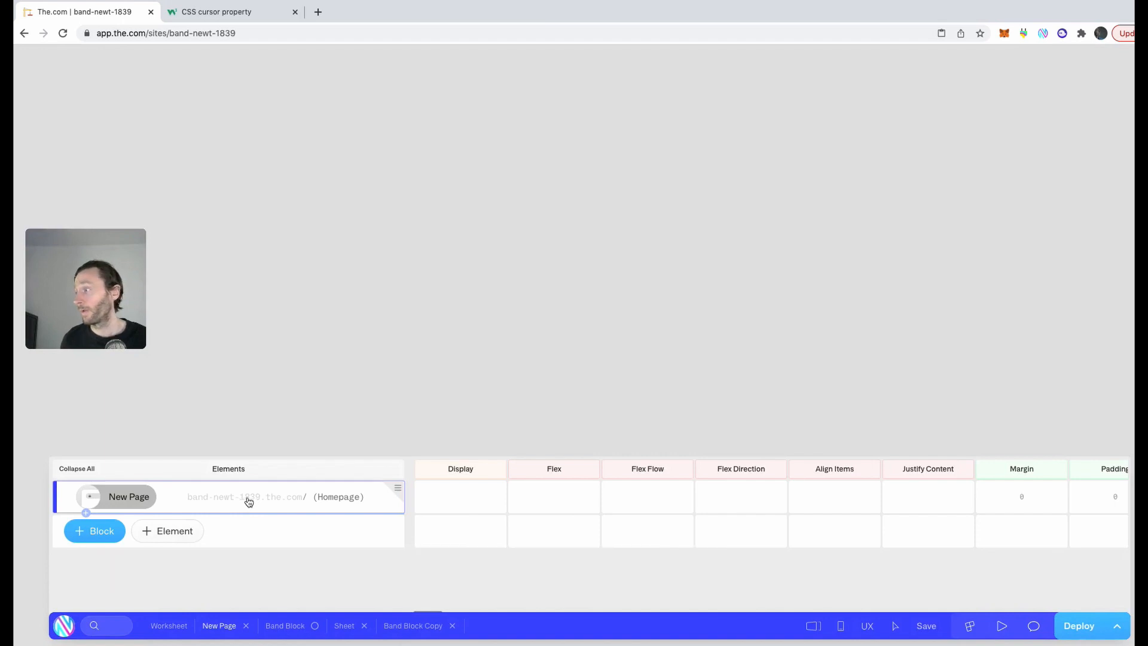
pyautogui.click(131, 499)
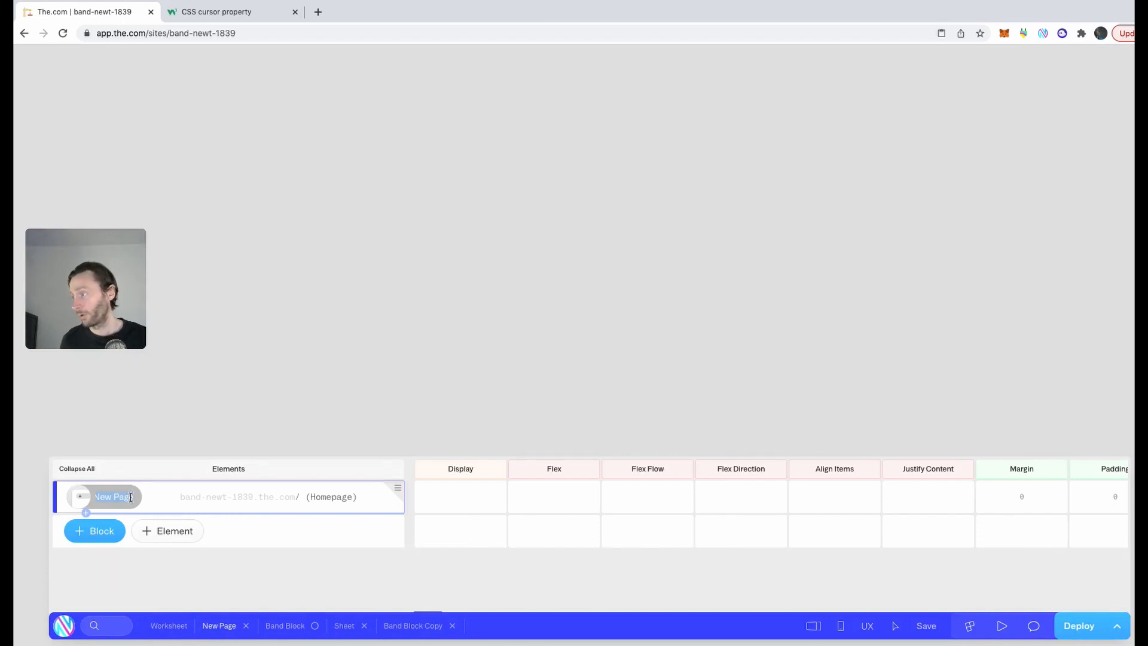
pyautogui.write('Home P')
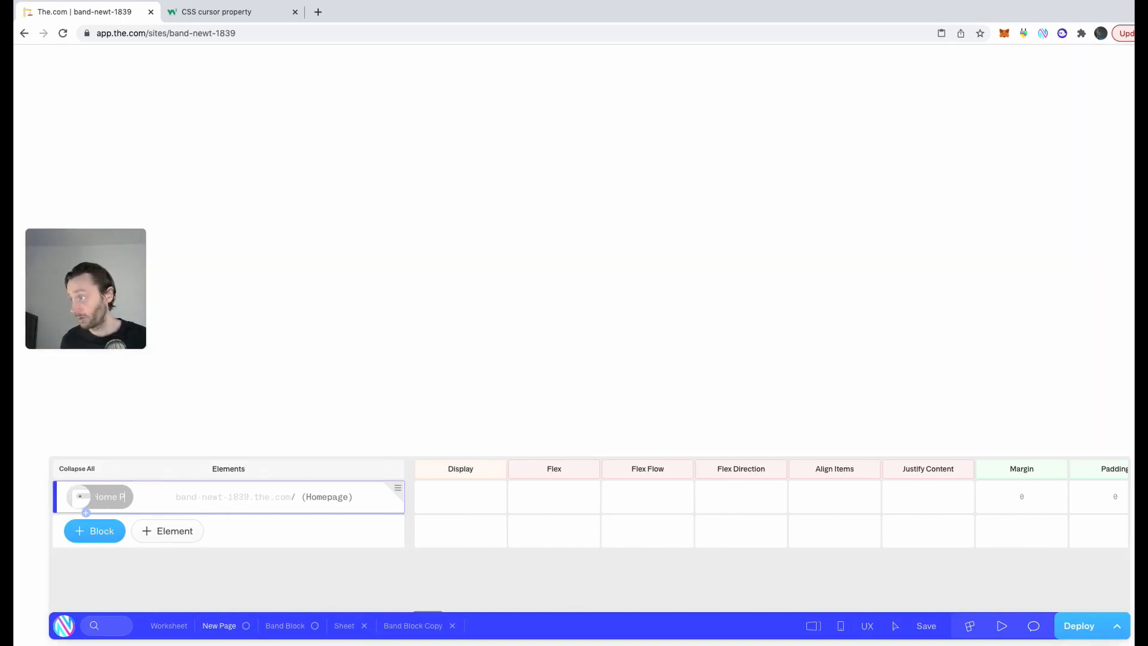
pyautogui.write('age')
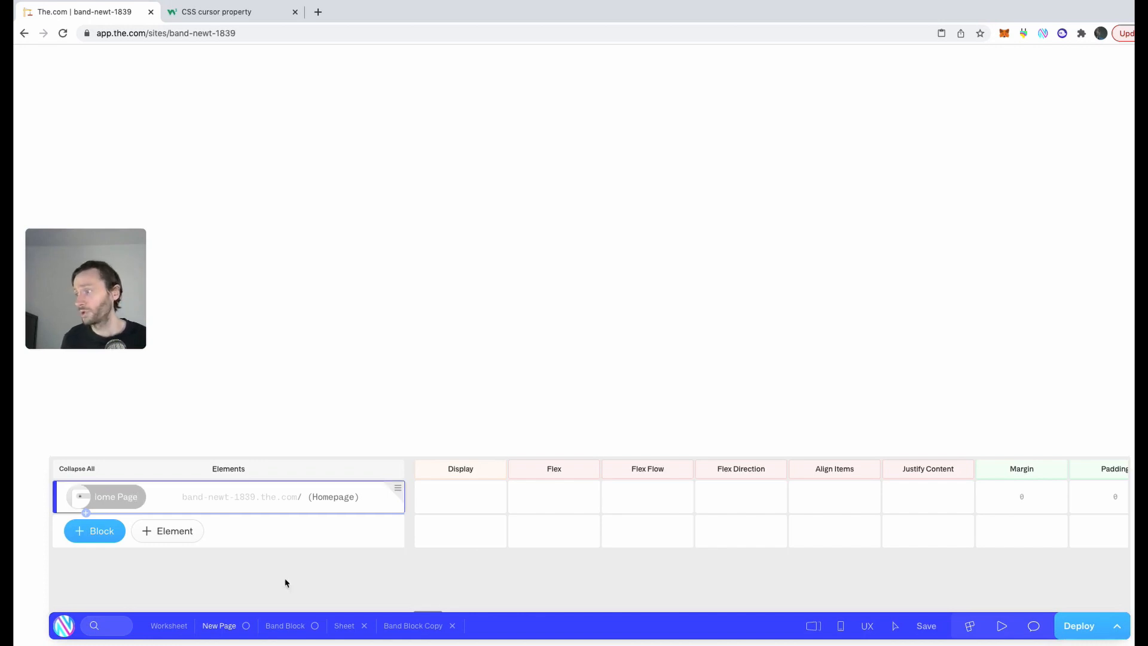
pyautogui.click(275, 583)
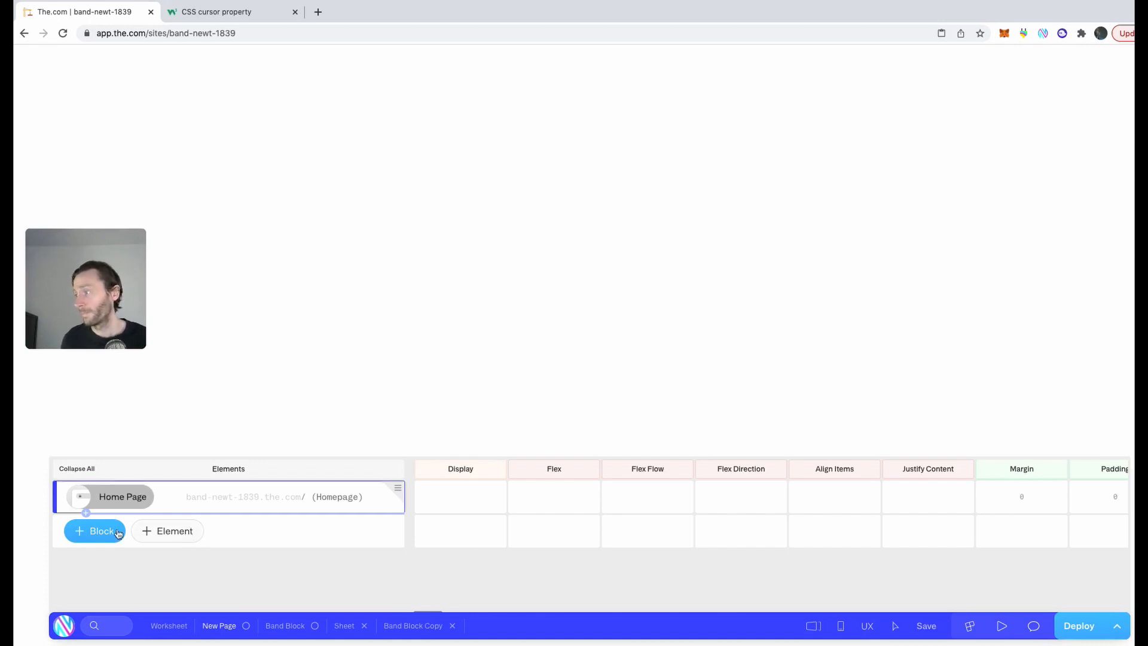
# Browse the community block feed and add the Hero Block to the band-newt-1839 site
pyautogui.click(970, 626)
pyautogui.press('Return')
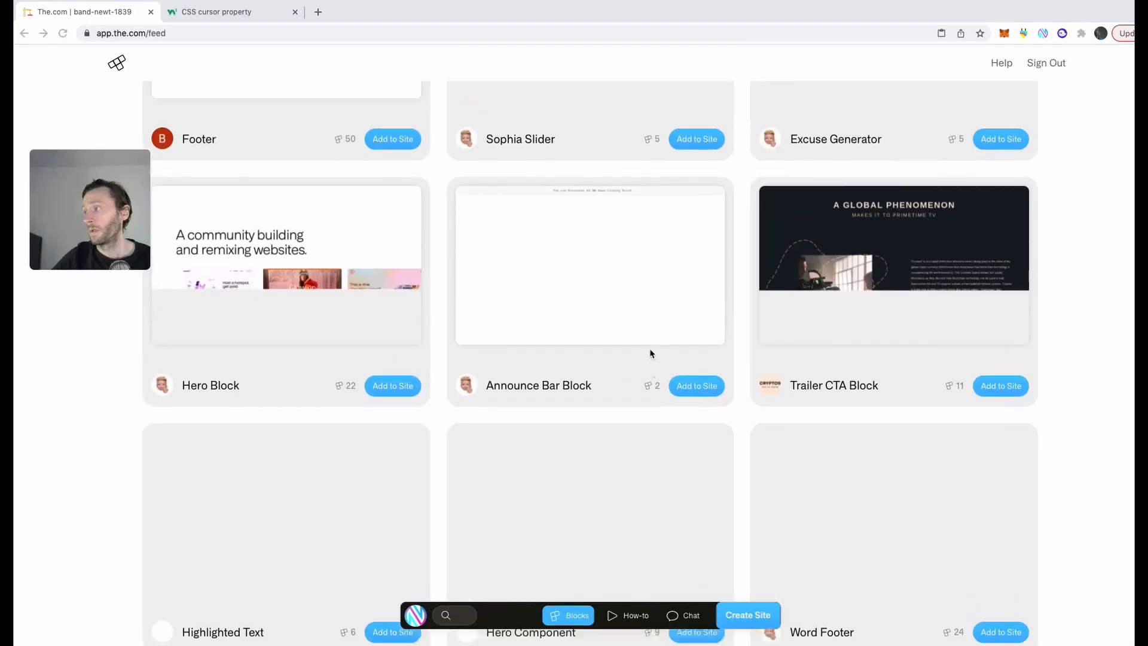
pyautogui.scroll(2, 649, 353)
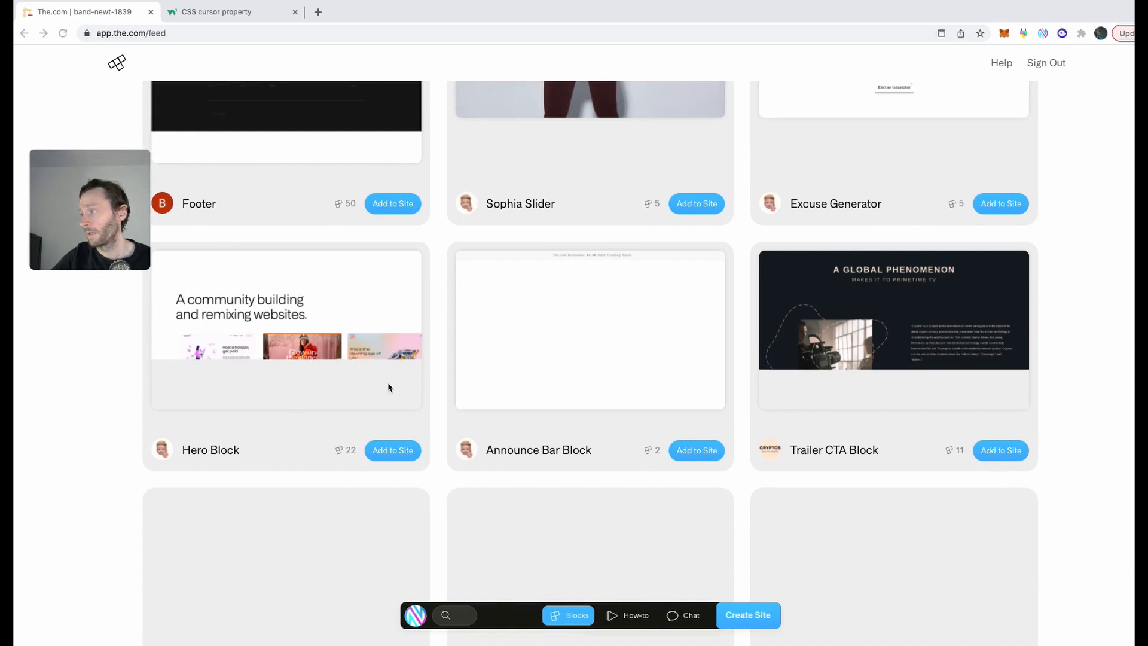
pyautogui.click(401, 455)
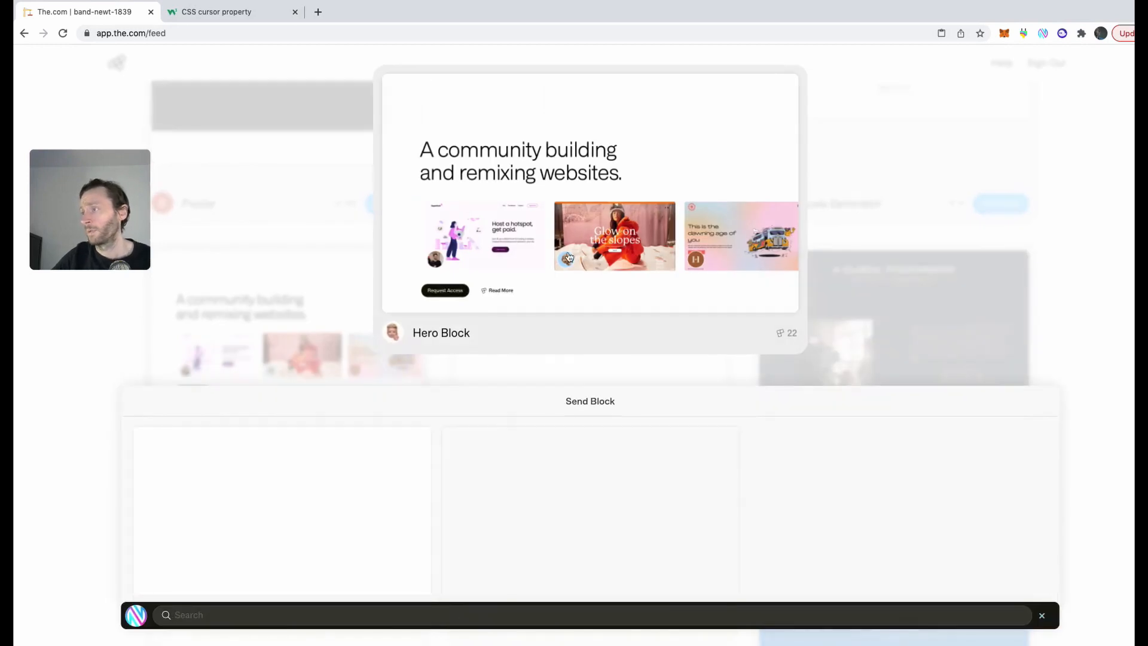
pyautogui.click(279, 517)
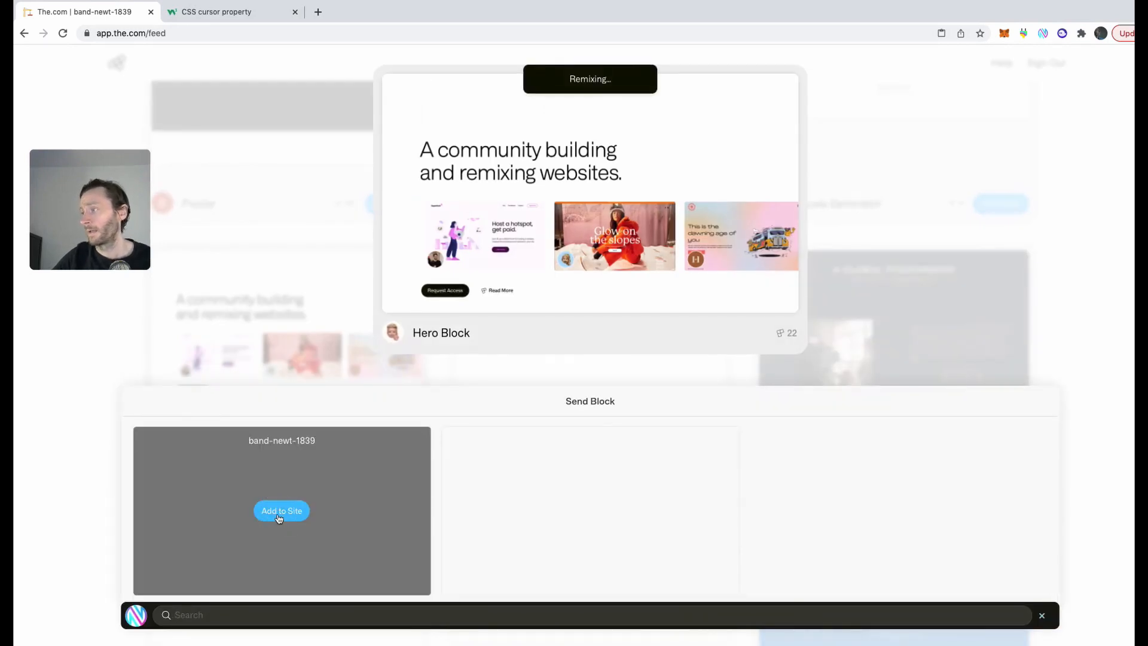
pyautogui.moveTo(518, 463)
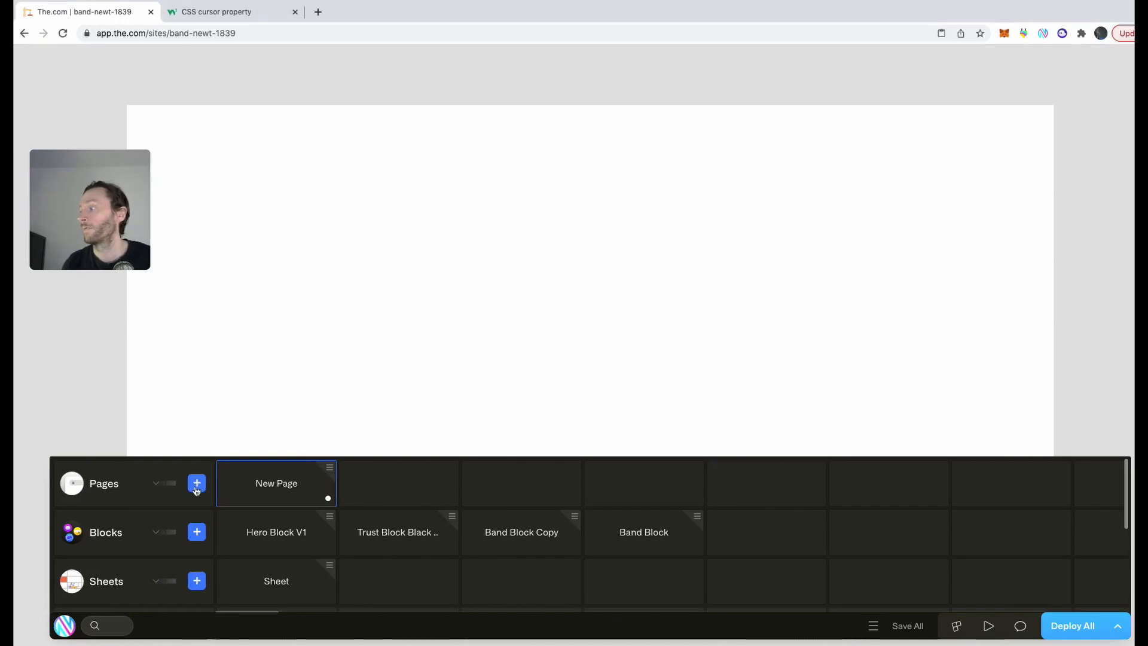
# Open New Page, add Hero Block V1 followed by Band Block, and review the page preview
pyautogui.click(273, 488)
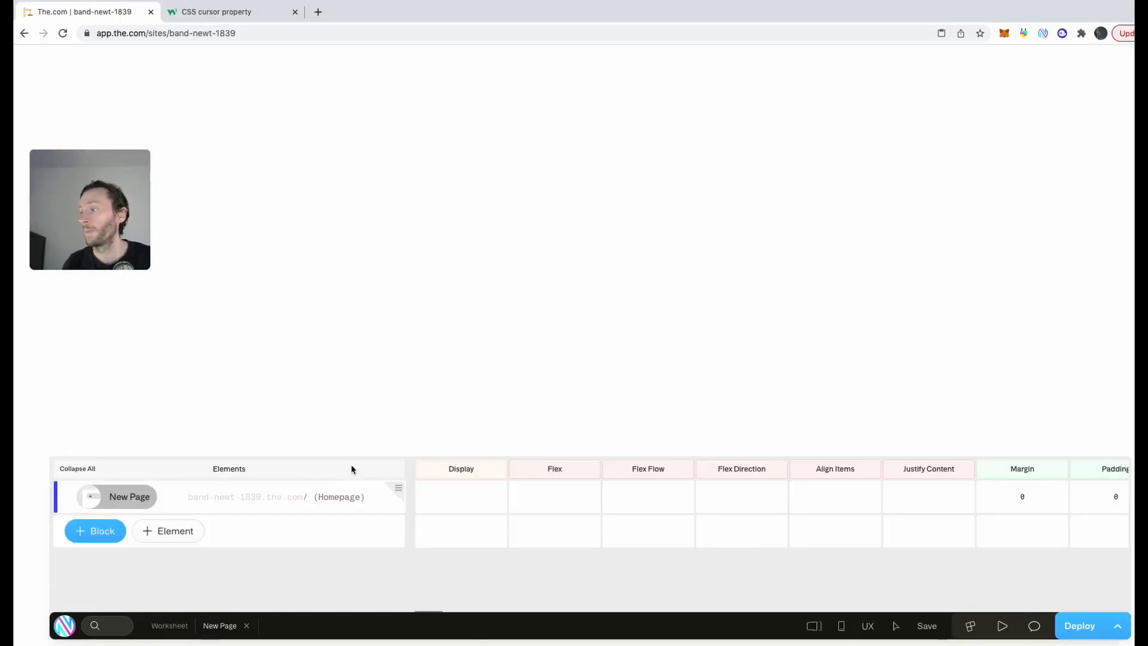
pyautogui.click(105, 531)
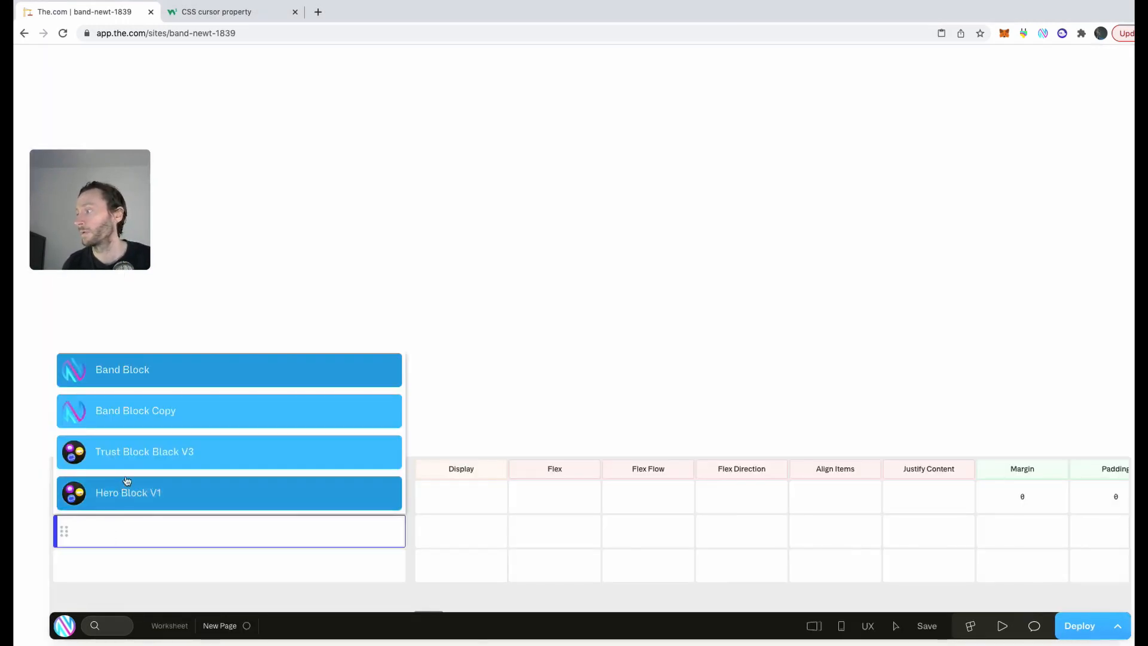
pyautogui.click(164, 499)
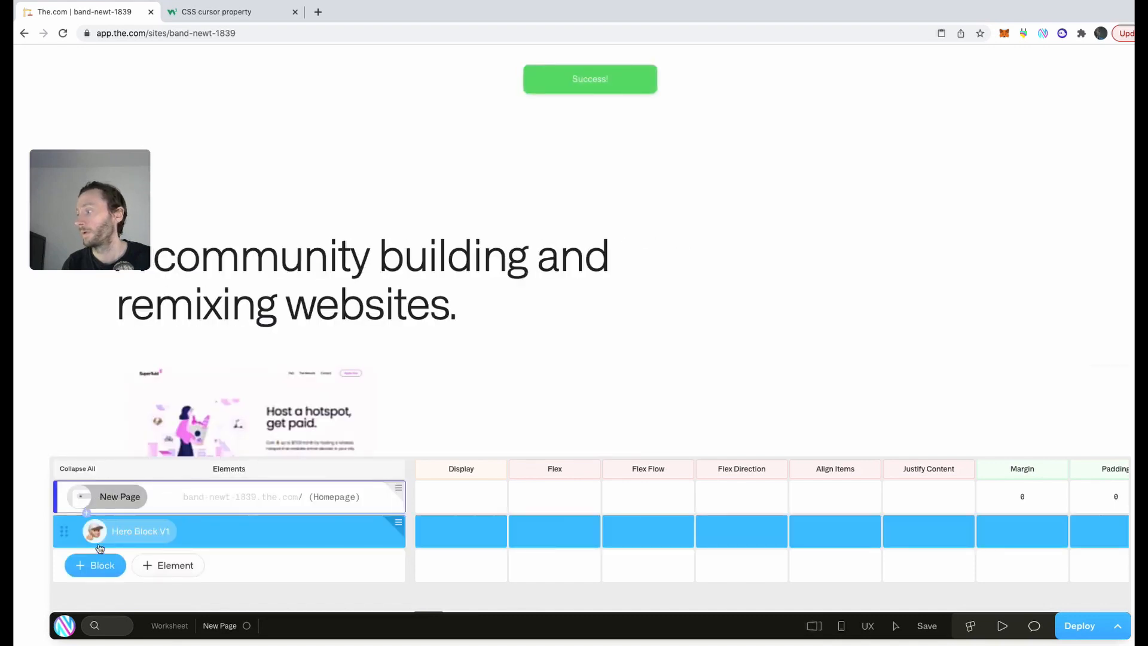
pyautogui.click(100, 571)
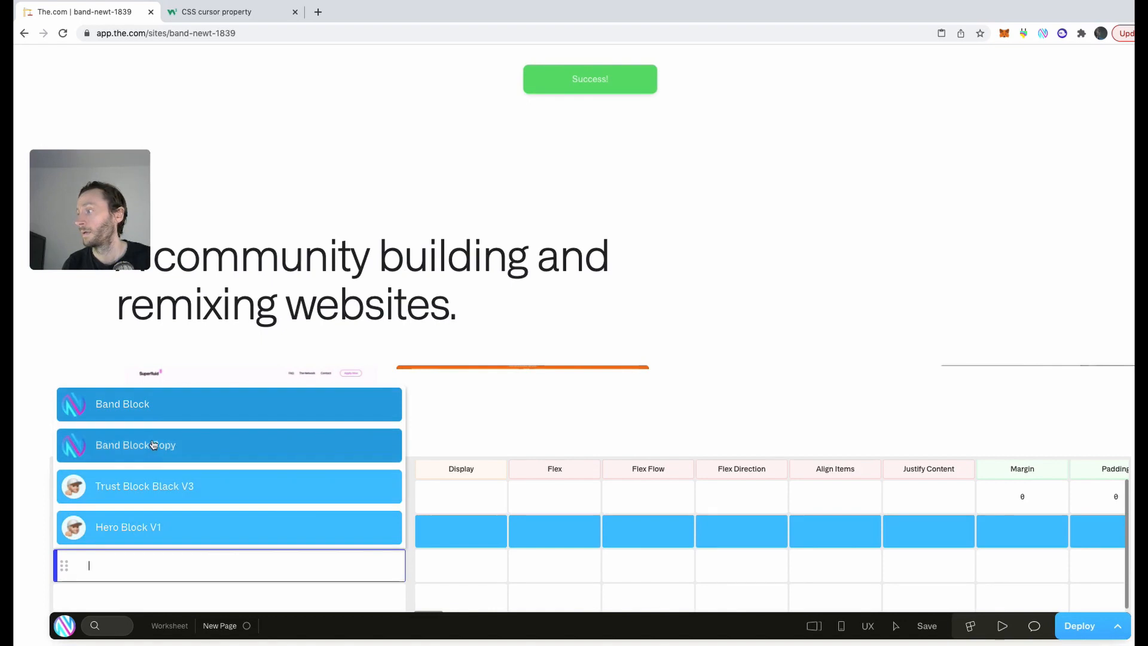
pyautogui.click(154, 410)
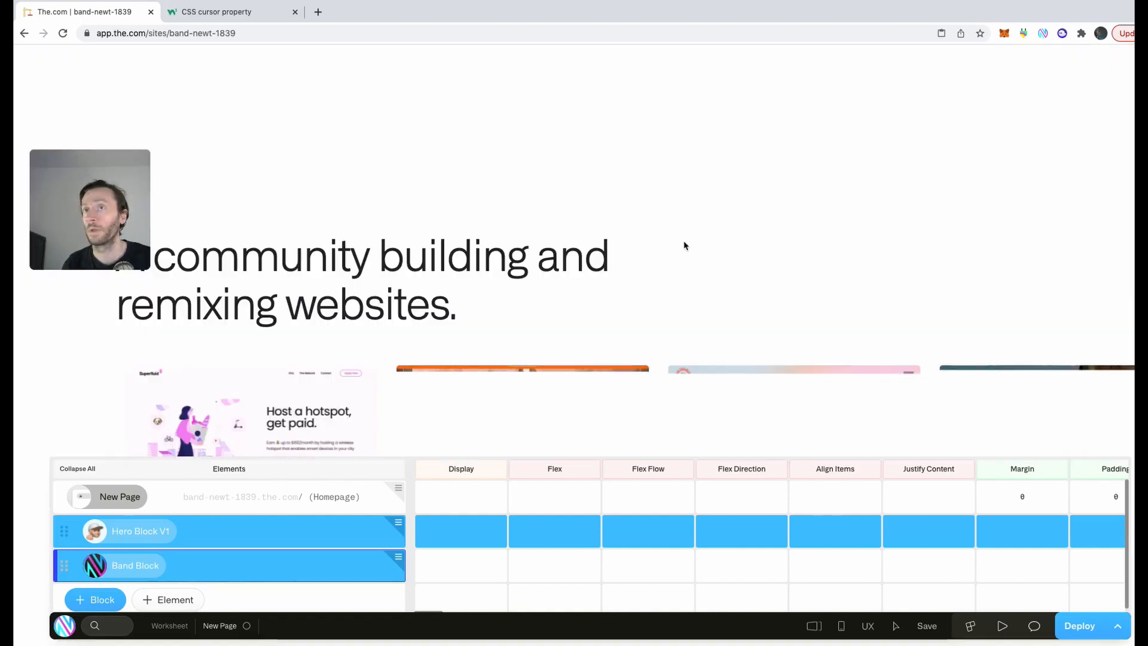
pyautogui.scroll(-5, 735, 245)
pyautogui.scroll(5, 736, 242)
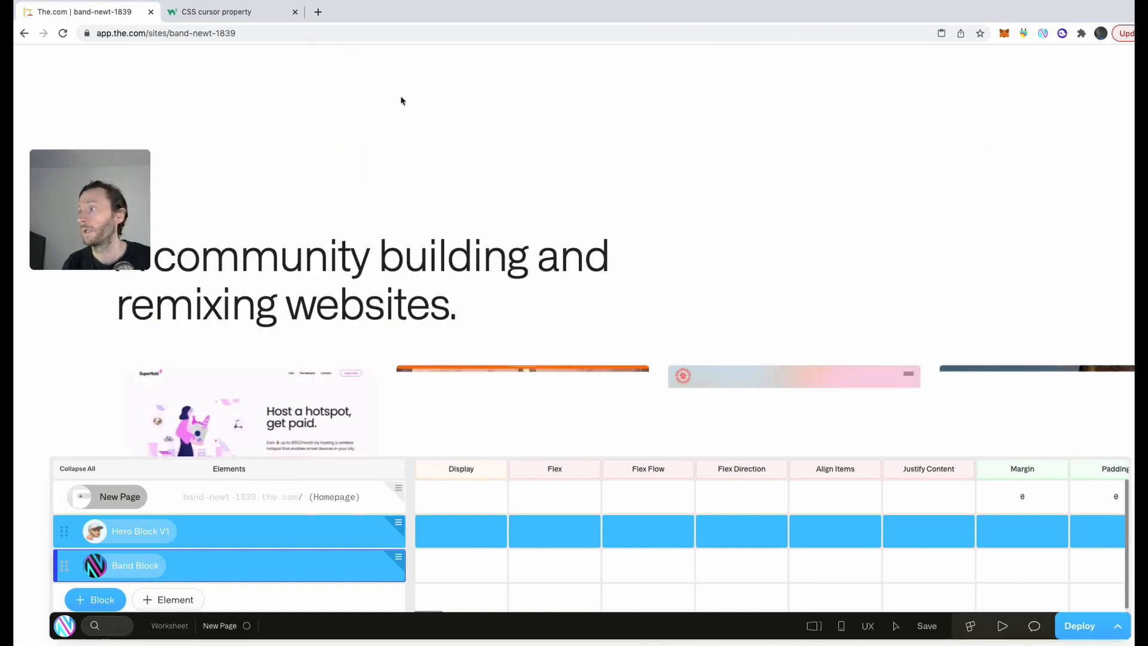
pyautogui.scroll(-5, 700, 279)
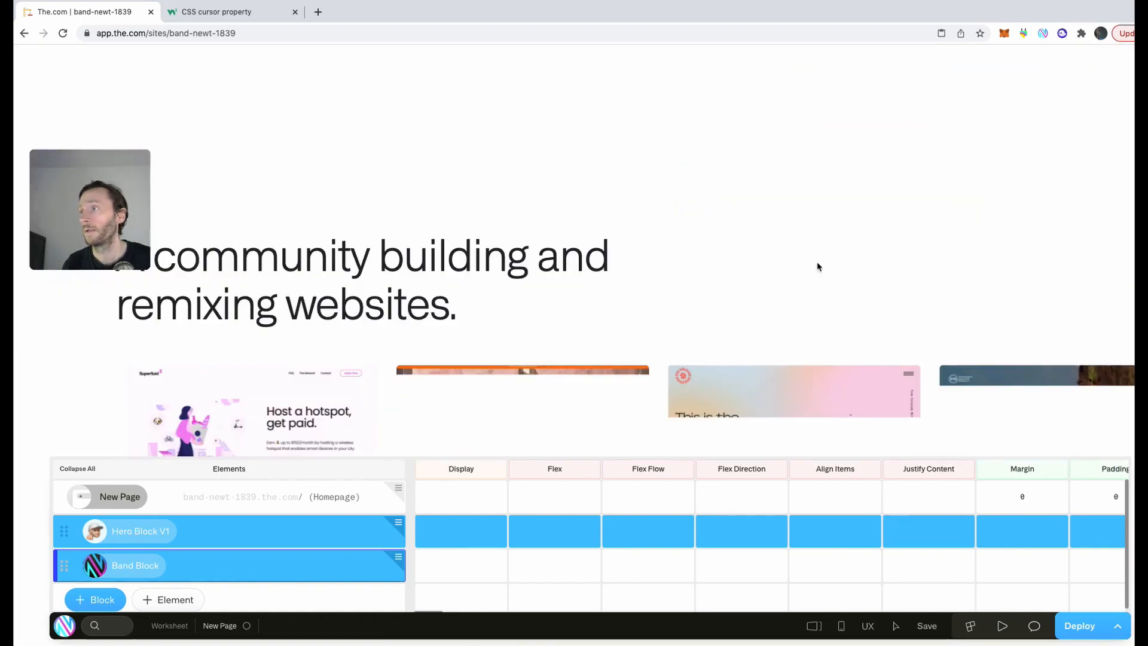
pyautogui.scroll(-10, 818, 267)
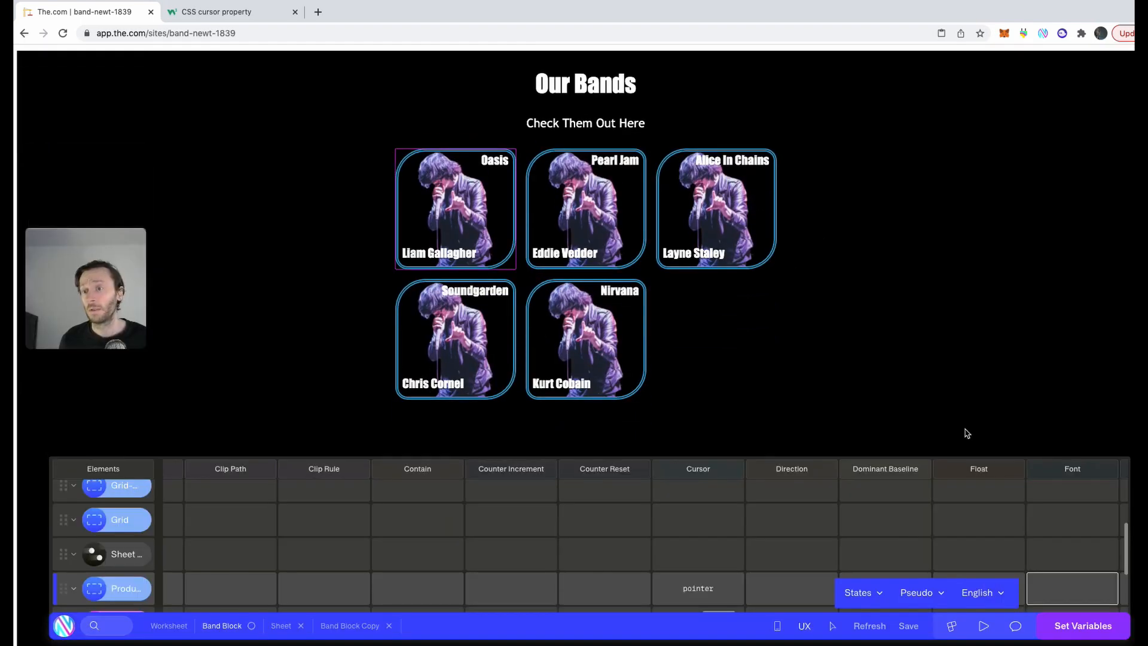